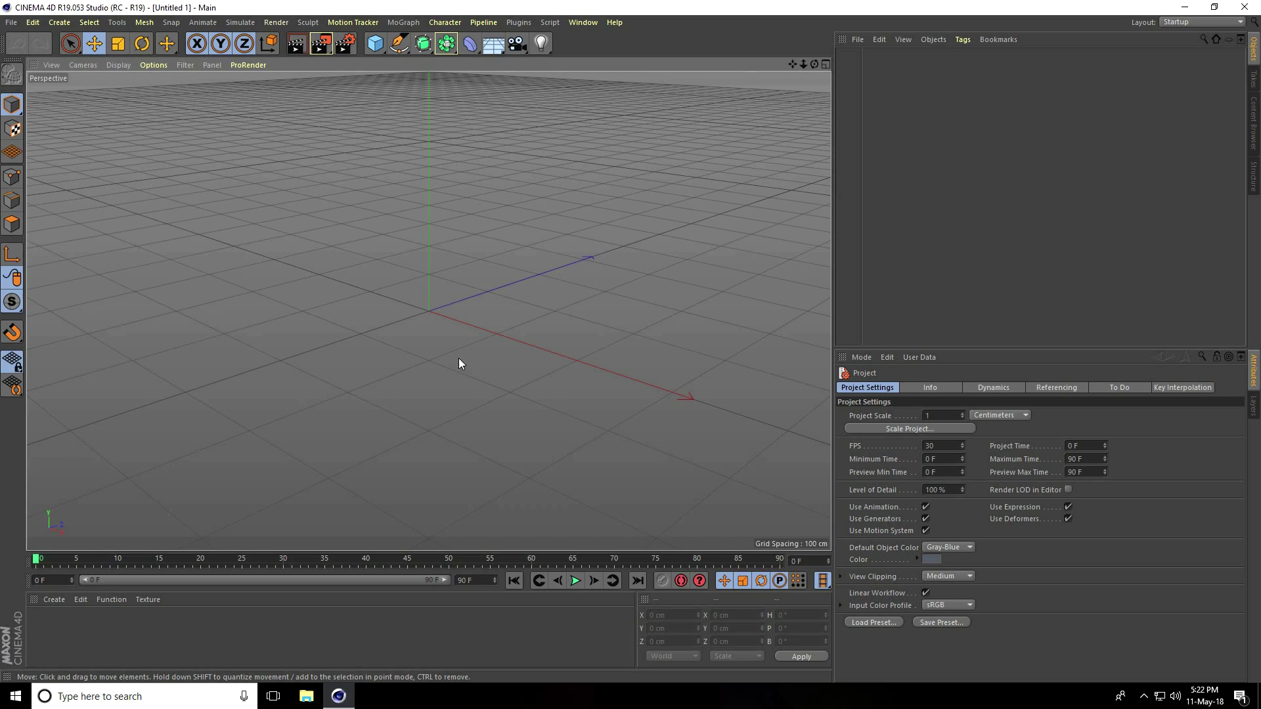
Create a MoText object and replace its text with 'Kids'
{"action": "left_click", "coordinate": [402, 22]}
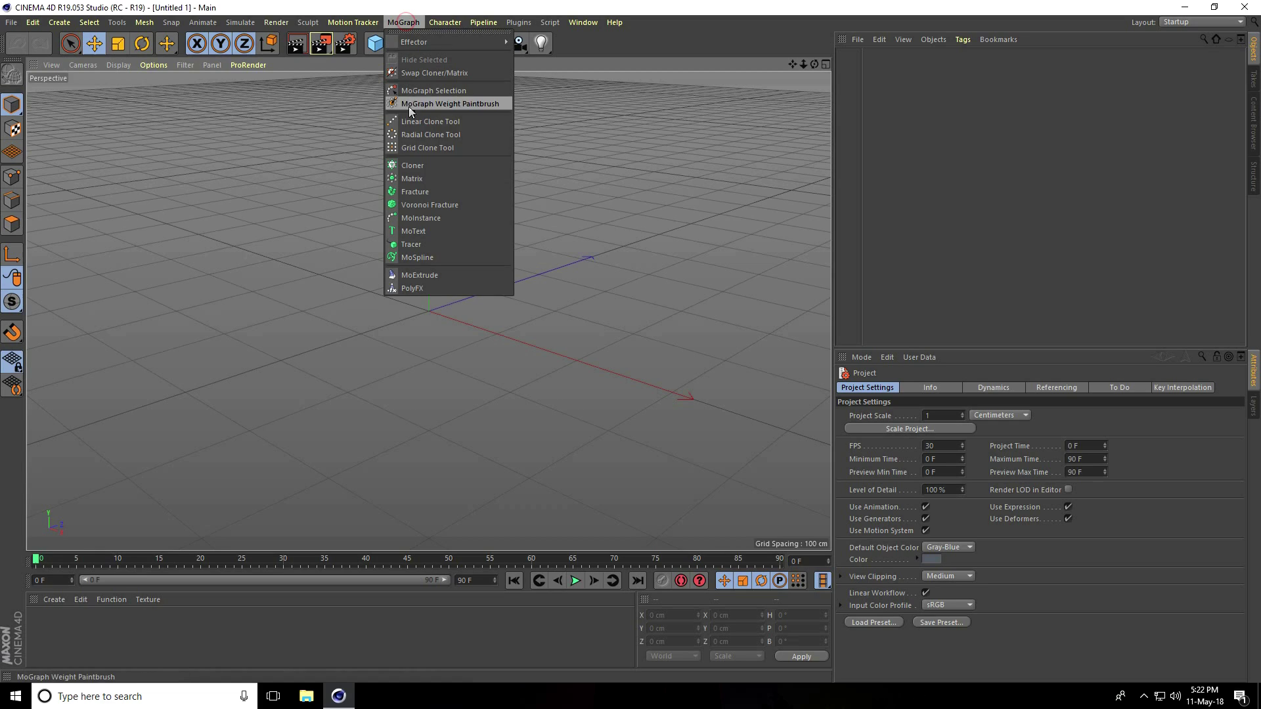
{"action": "left_click", "coordinate": [443, 230]}
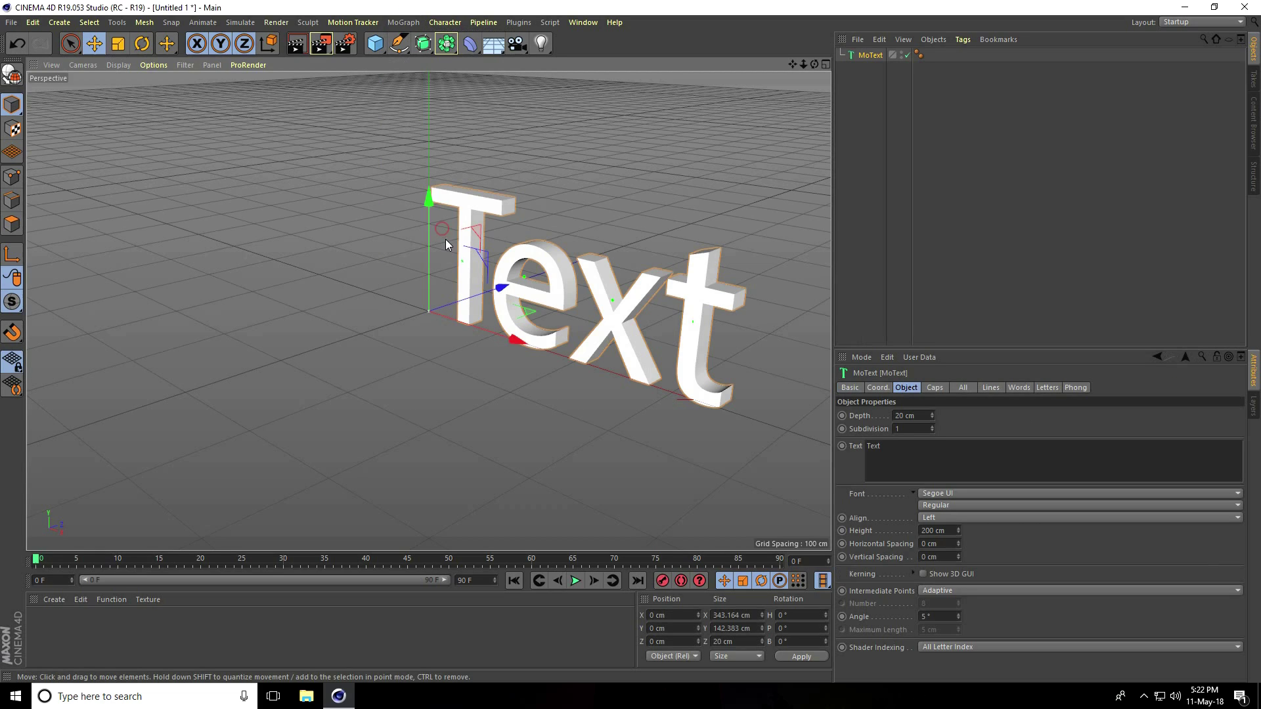
{"action": "double_click", "coordinate": [909, 456]}
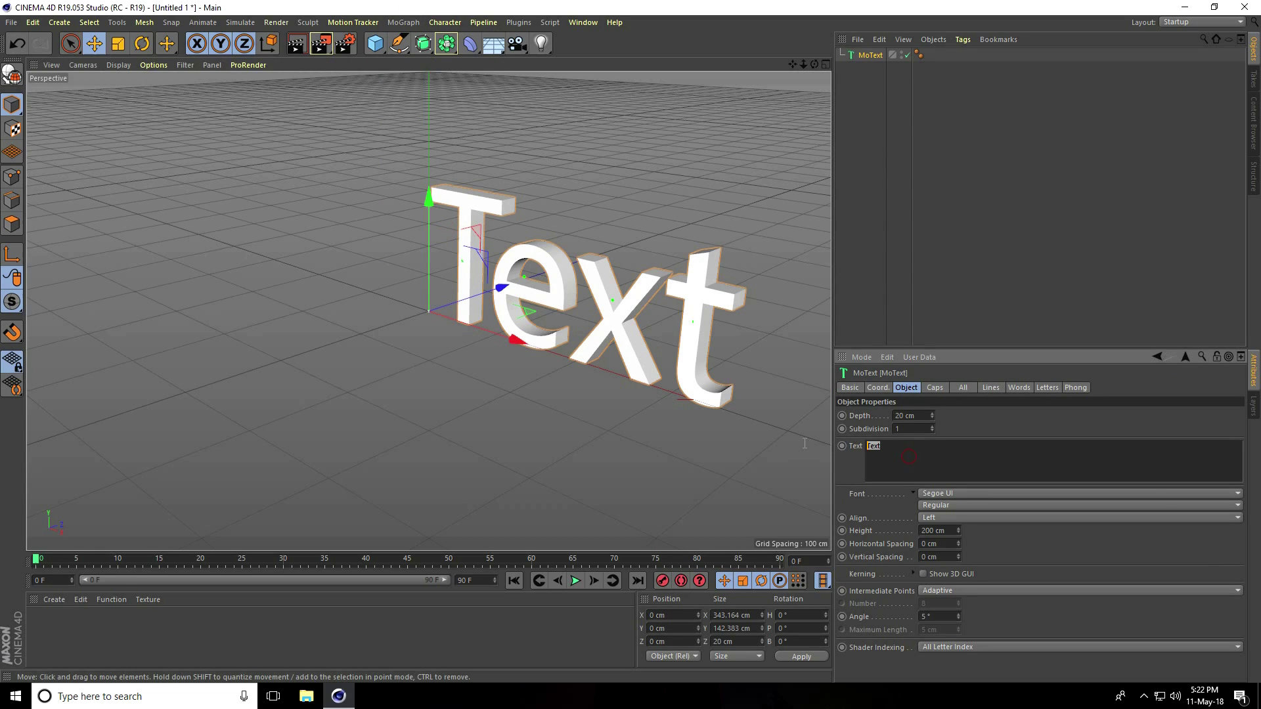
{"action": "type", "text": "Kids"}
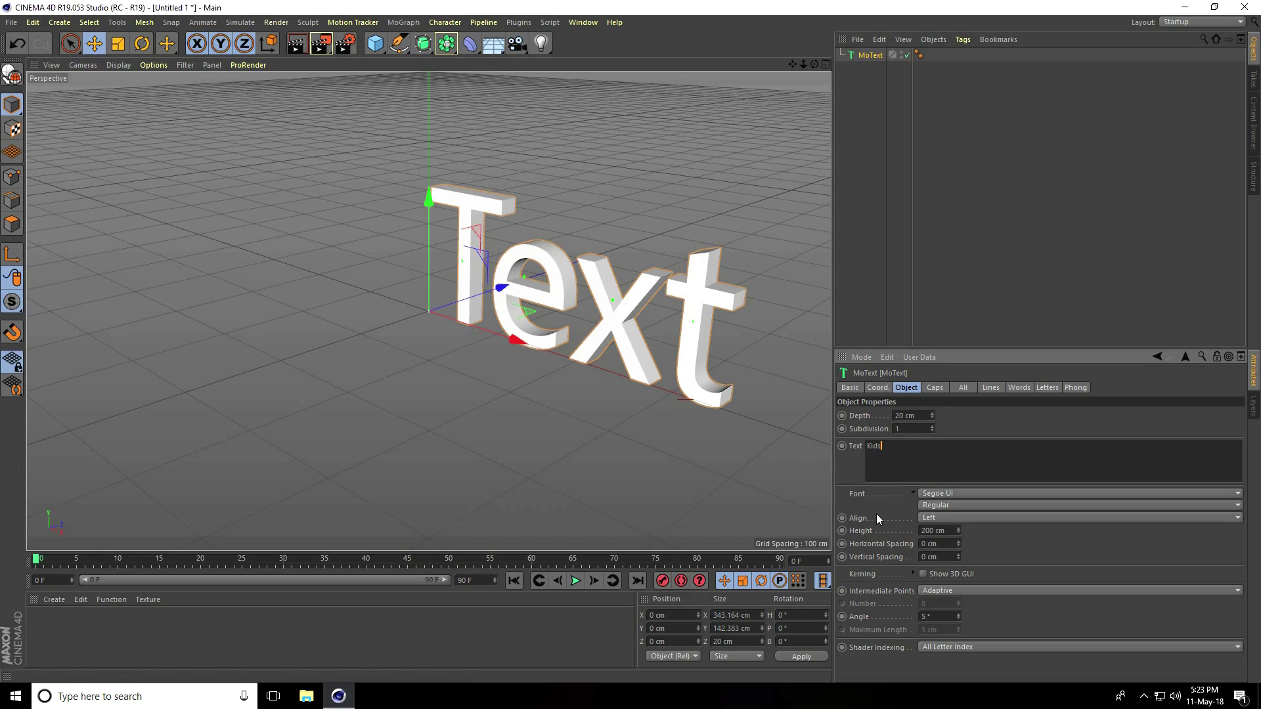
Set the MoText alignment to Middle and the font to Arial Black
{"action": "left_click", "coordinate": [935, 516]}
{"action": "left_click", "coordinate": [936, 545]}
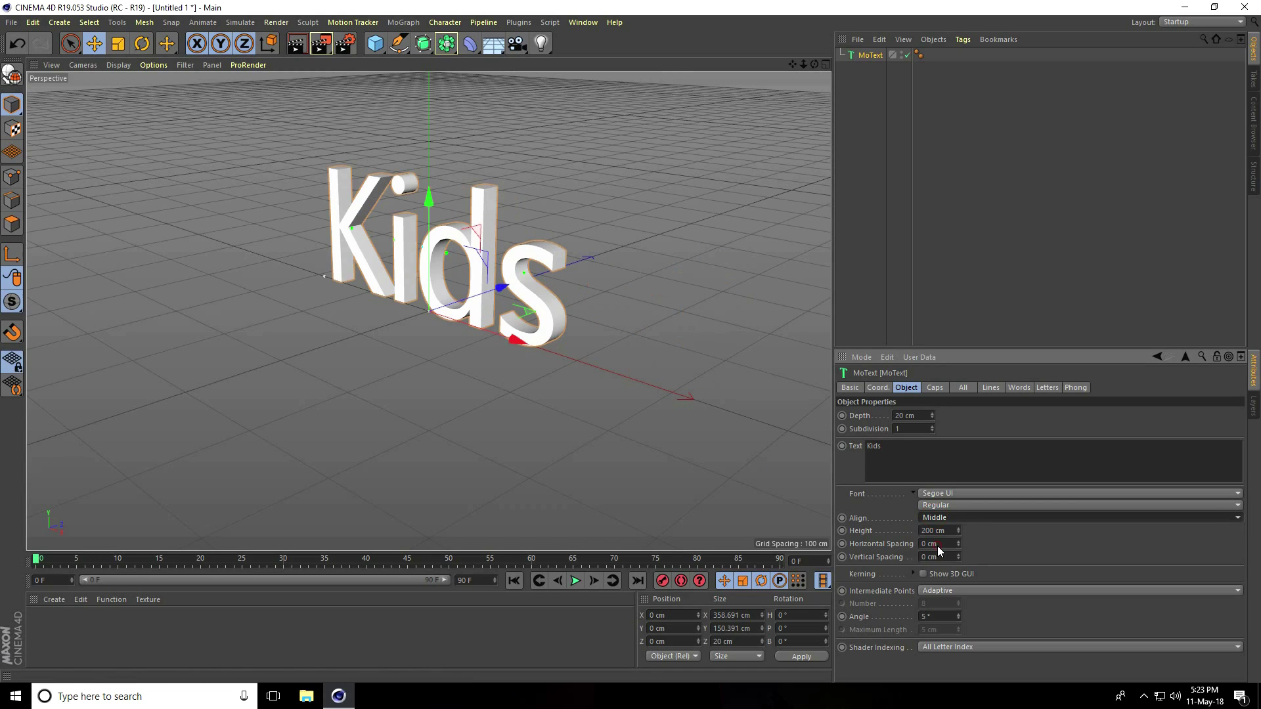
{"action": "left_click", "coordinate": [941, 494]}
{"action": "scroll", "coordinate": [947, 496], "scroll_direction": "up", "scroll_amount": 10}
{"action": "scroll", "coordinate": [947, 494], "scroll_direction": "up", "scroll_amount": 10}
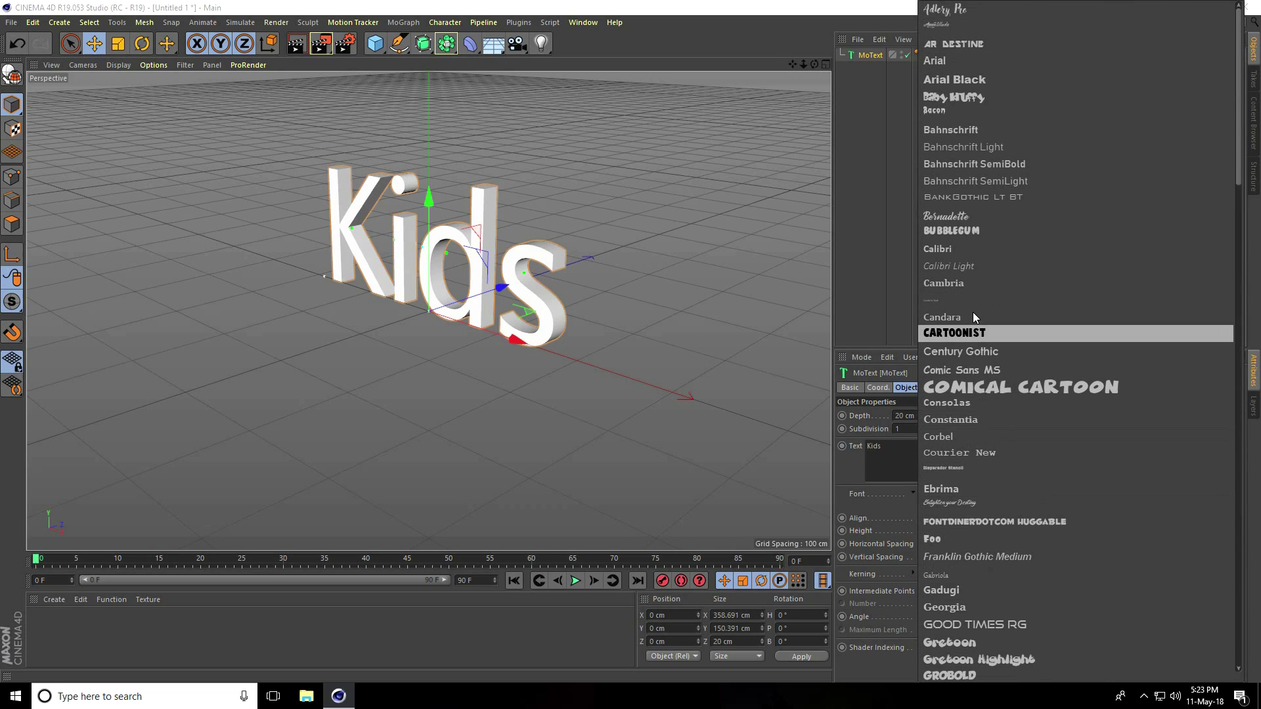
{"action": "left_click", "coordinate": [976, 79]}
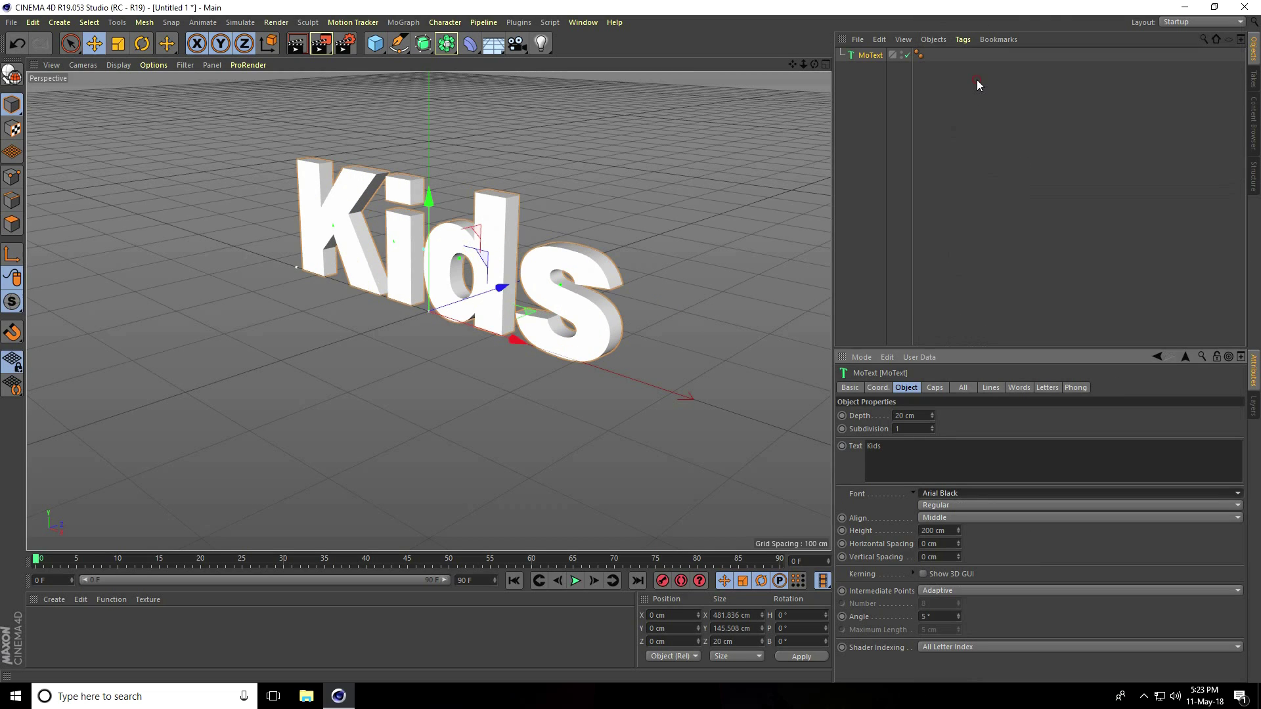
{"action": "scroll", "coordinate": [461, 207], "scroll_direction": "up", "scroll_amount": 4}
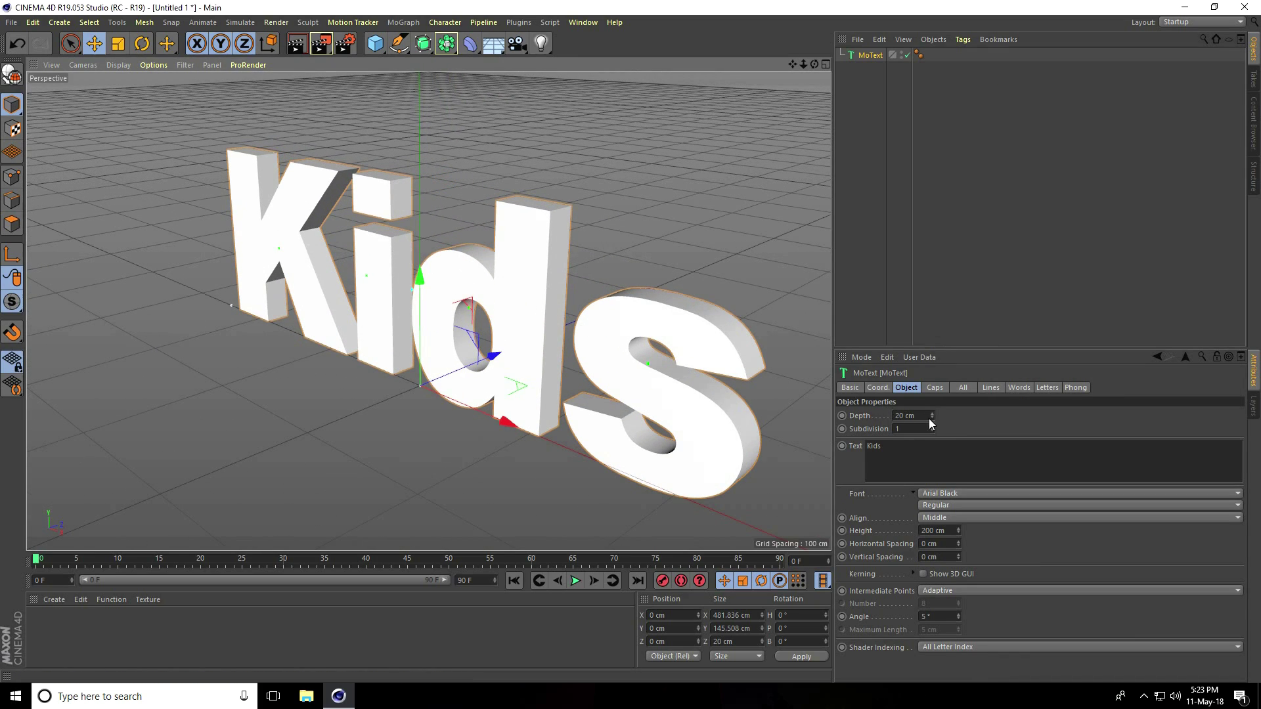
Set the MoText depth to 30 cm and switch the viewport to Gouraud Shading (Lines)
{"action": "left_click", "coordinate": [909, 416]}
{"action": "type", "text": "30"}
{"action": "key", "text": "Return"}
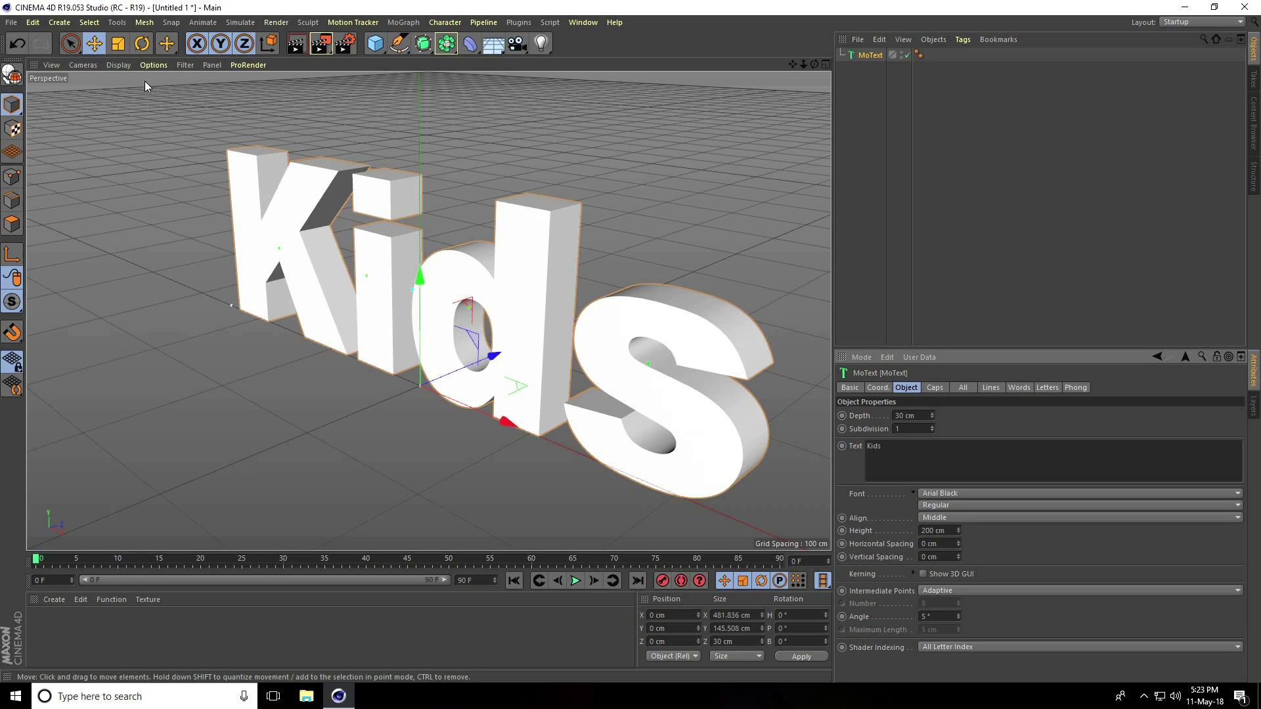
{"action": "left_click", "coordinate": [118, 64]}
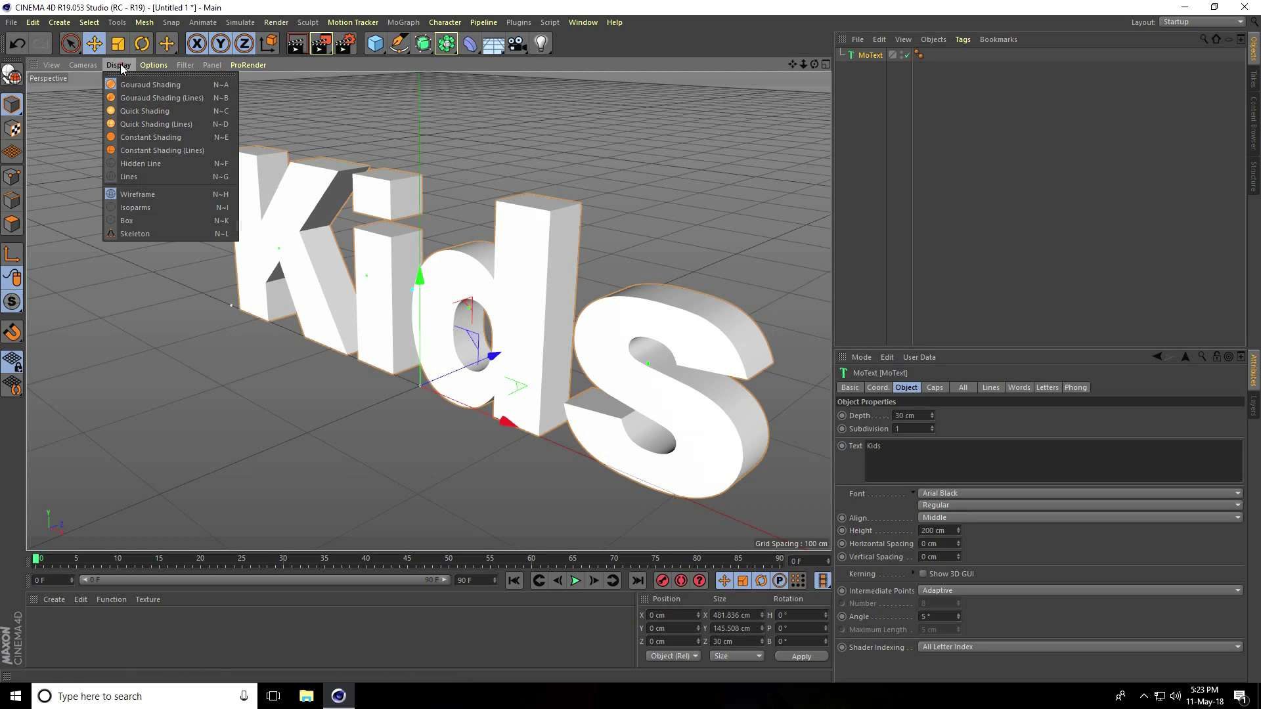
{"action": "left_click", "coordinate": [177, 98]}
{"action": "left_click_drag", "start_coordinate": [240, 280], "coordinate": [420, 286], "text": "alt"}
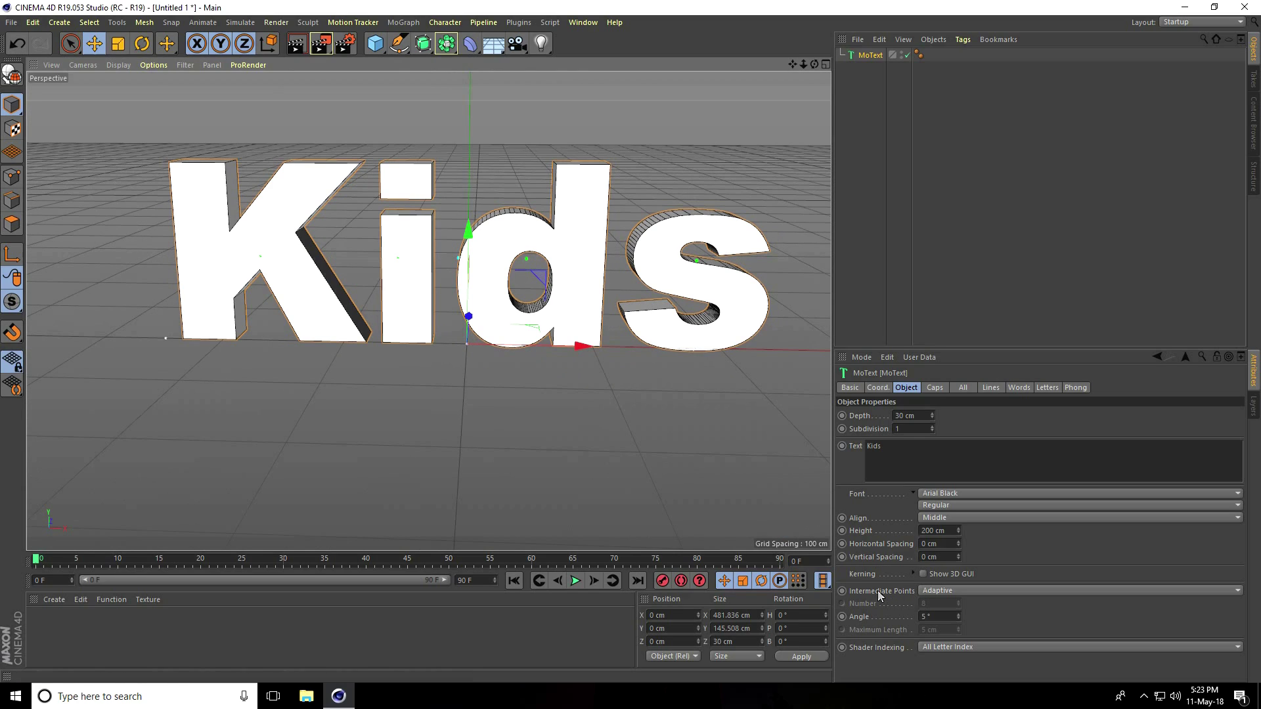
Set Intermediate Points to Subdivided with a 90° angle and 20 cm maximum length
{"action": "left_click", "coordinate": [941, 592]}
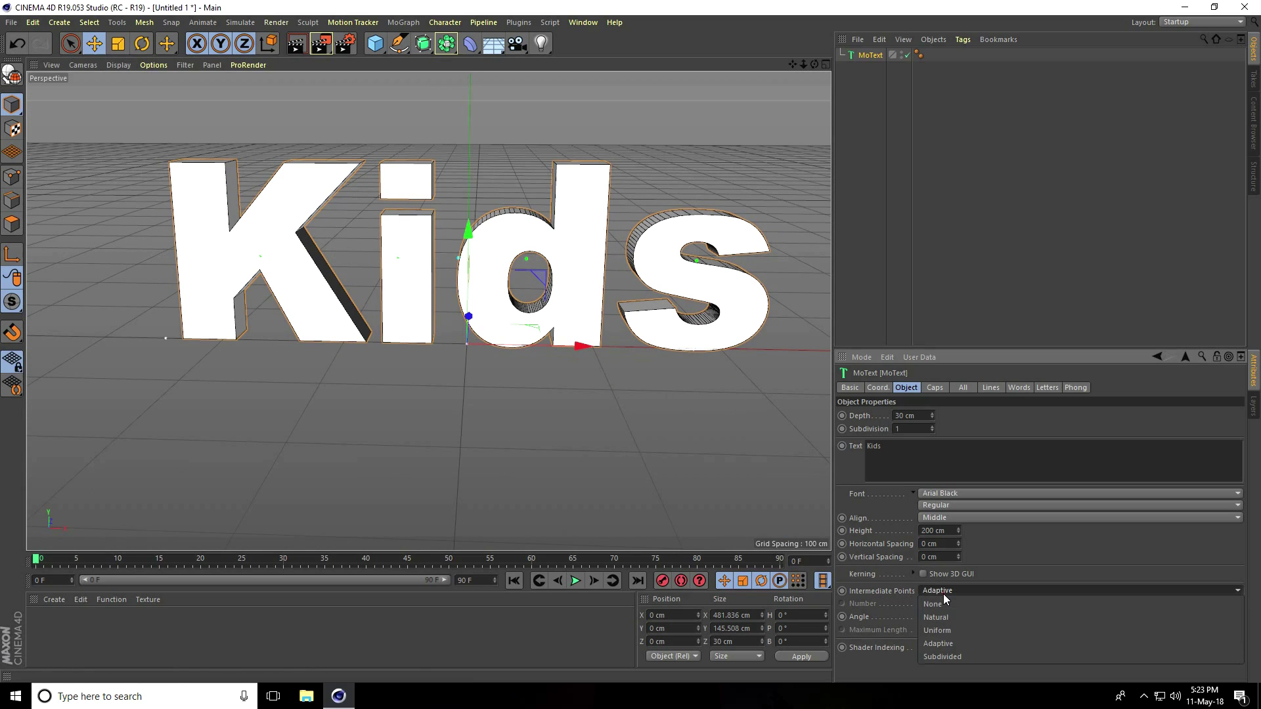
{"action": "left_click", "coordinate": [963, 656]}
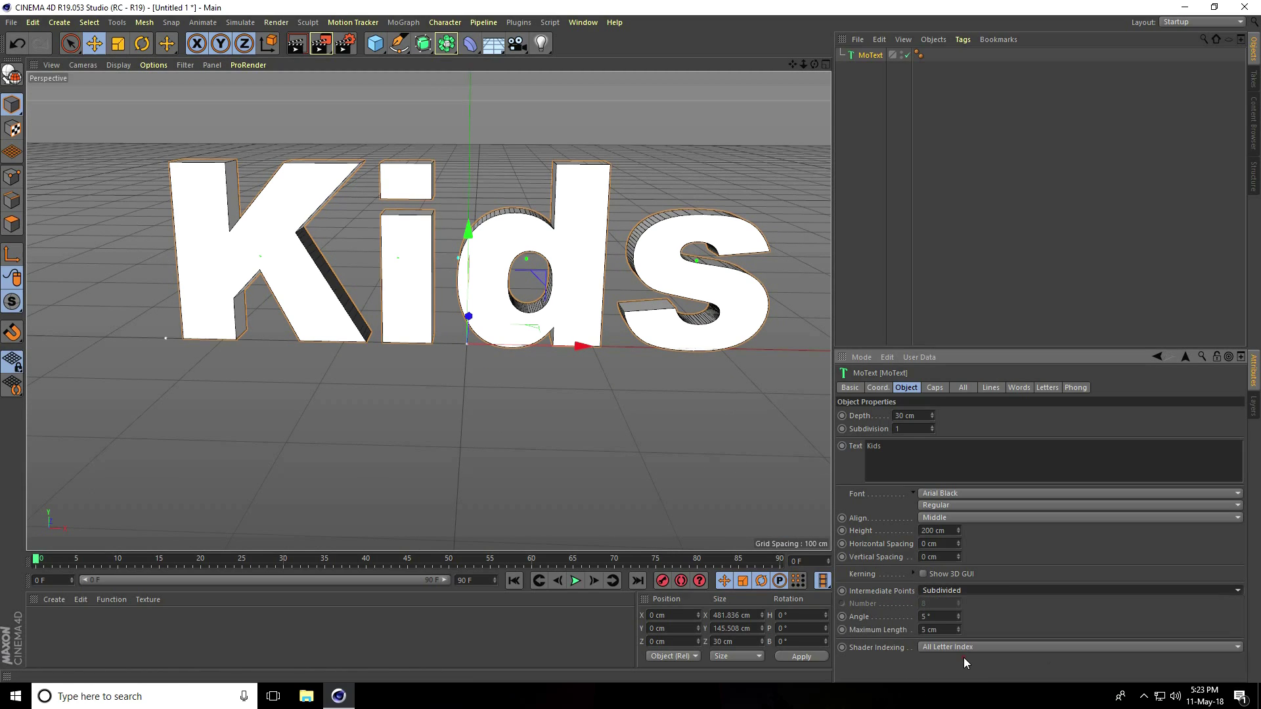
{"action": "double_click", "coordinate": [939, 617]}
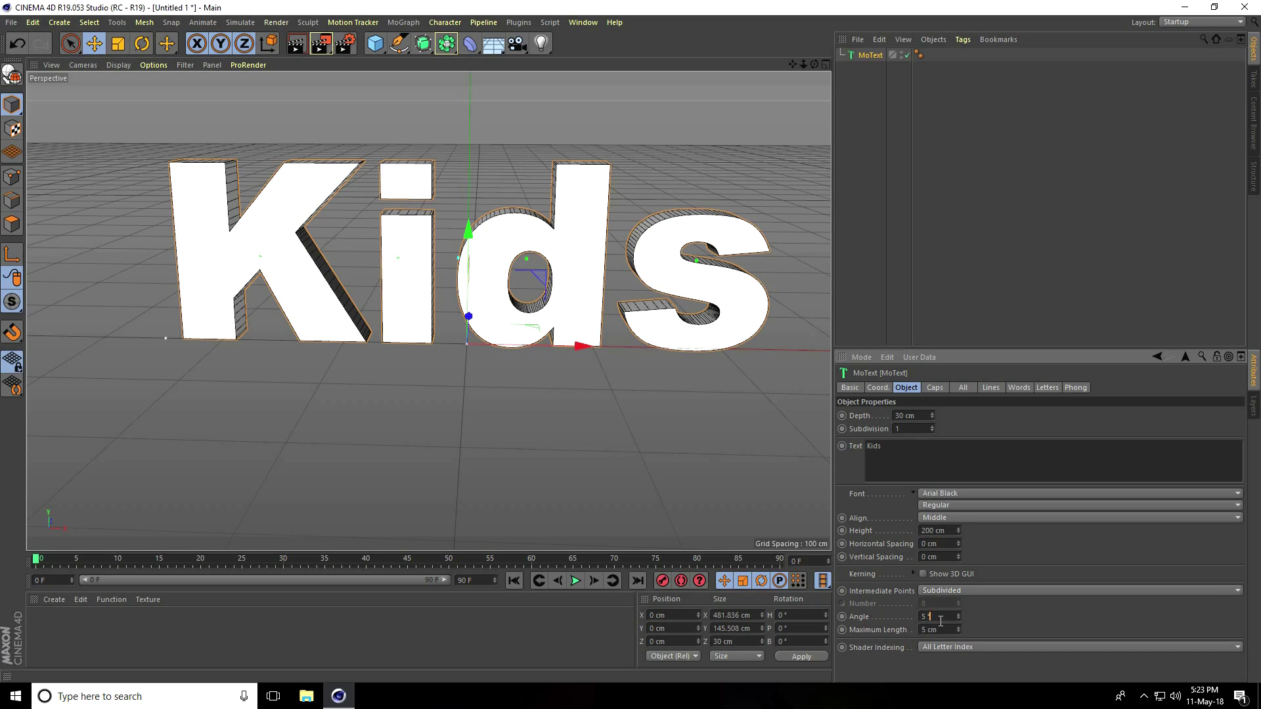
{"action": "type", "text": "960"}
{"action": "key", "text": "BackSpace"}
{"action": "key", "text": "BackSpace"}
{"action": "key", "text": "Return"}
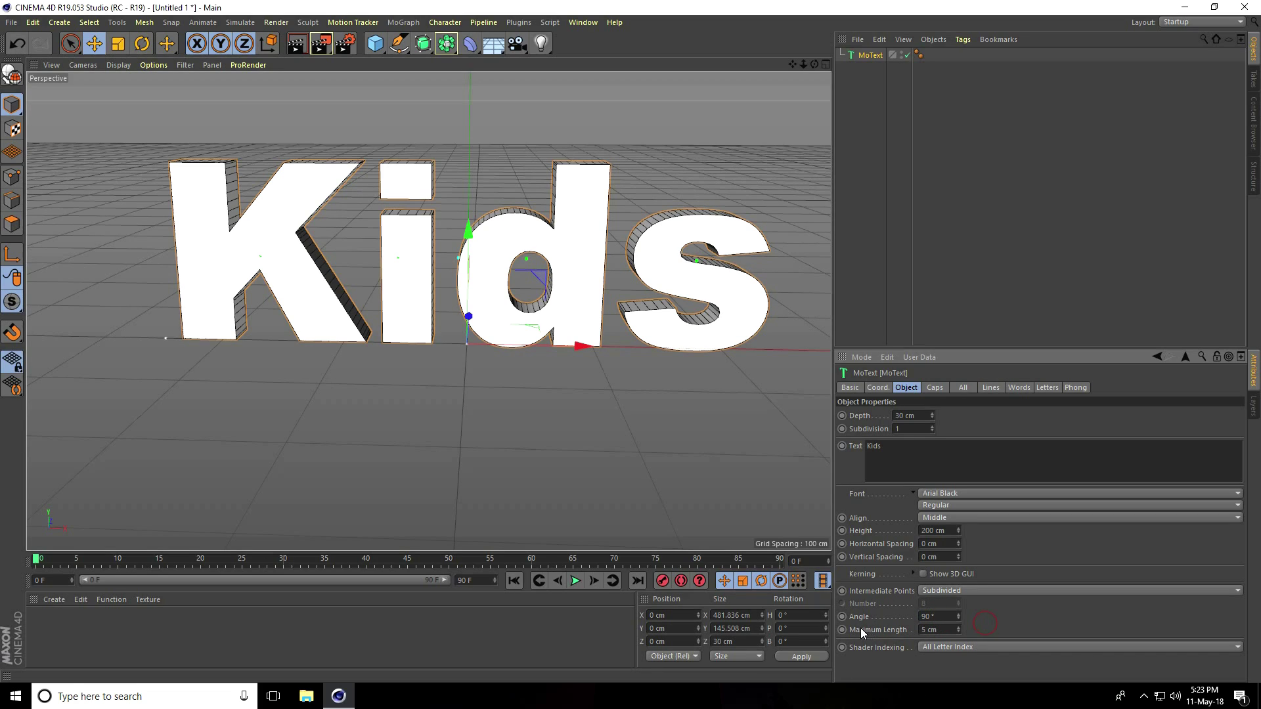
{"action": "double_click", "coordinate": [946, 631]}
{"action": "type", "text": "20"}
{"action": "key", "text": "Return"}
{"action": "scroll", "coordinate": [571, 353], "scroll_direction": "up", "scroll_amount": 3}
{"action": "left_click_drag", "start_coordinate": [571, 353], "coordinate": [529, 268], "text": "alt"}
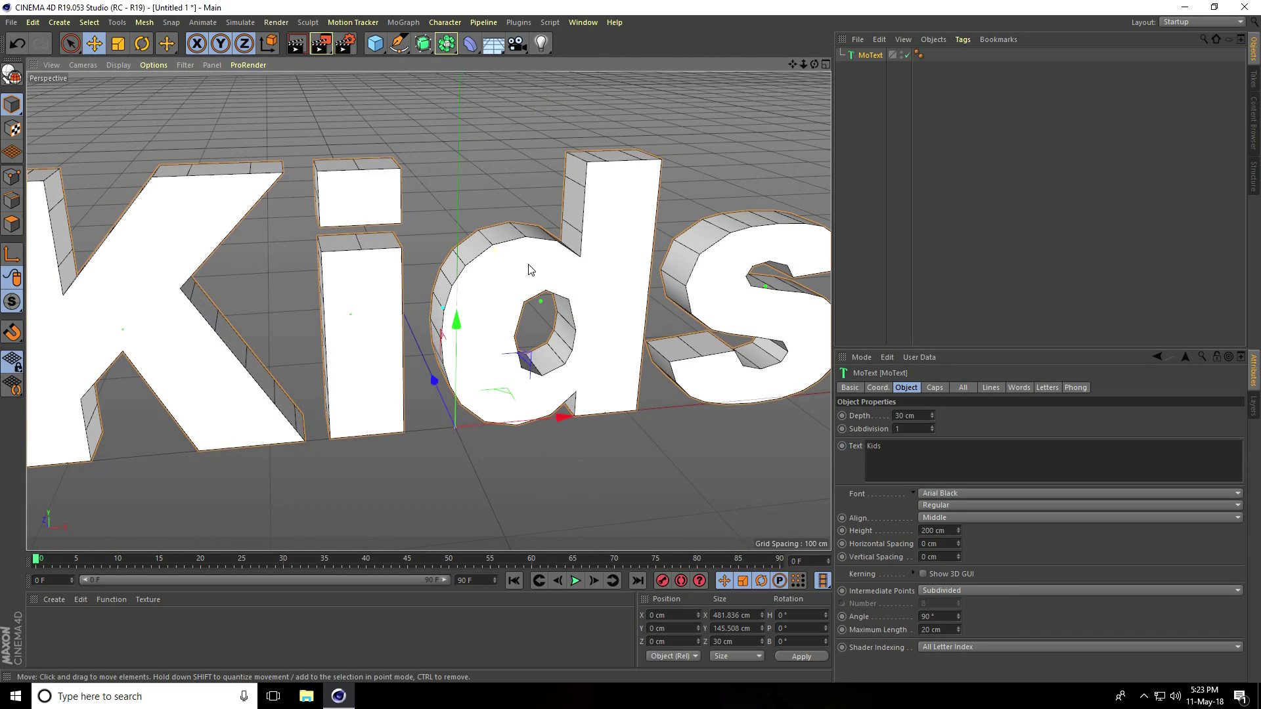
Give the start and end caps Fillet Caps with an 8 cm radius
{"action": "left_click", "coordinate": [935, 388]}
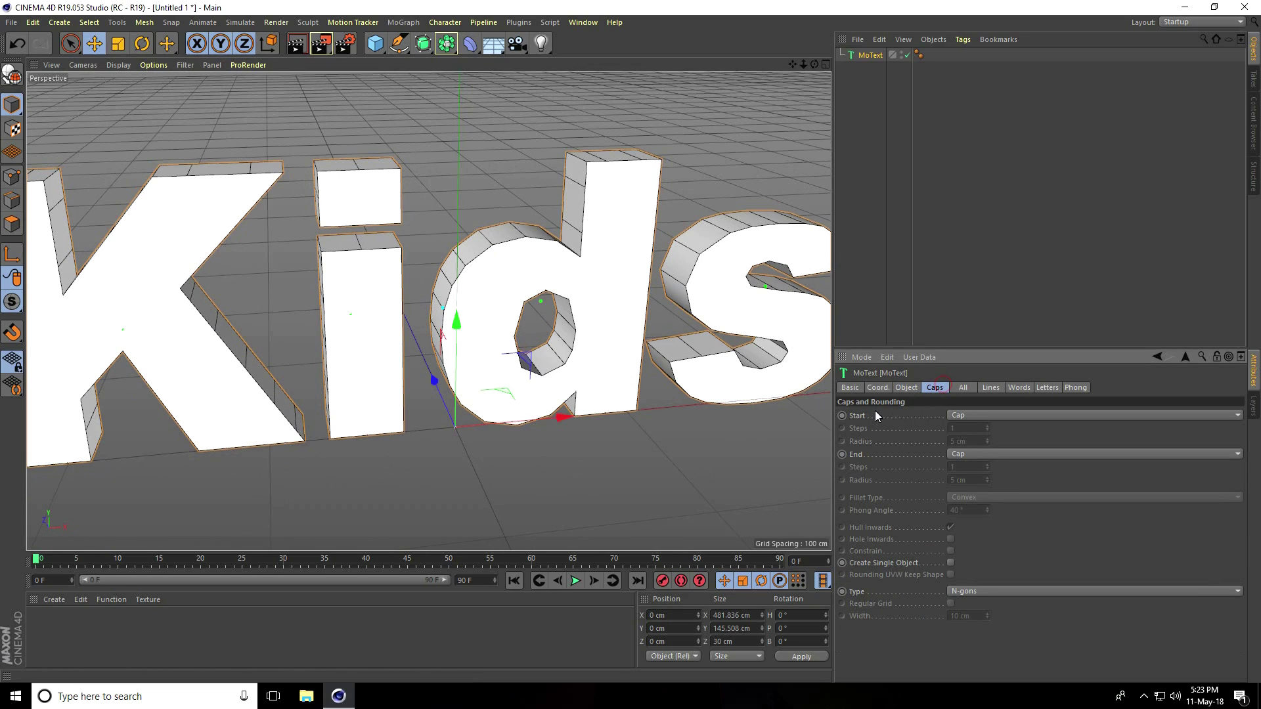
{"action": "left_click", "coordinate": [962, 413]}
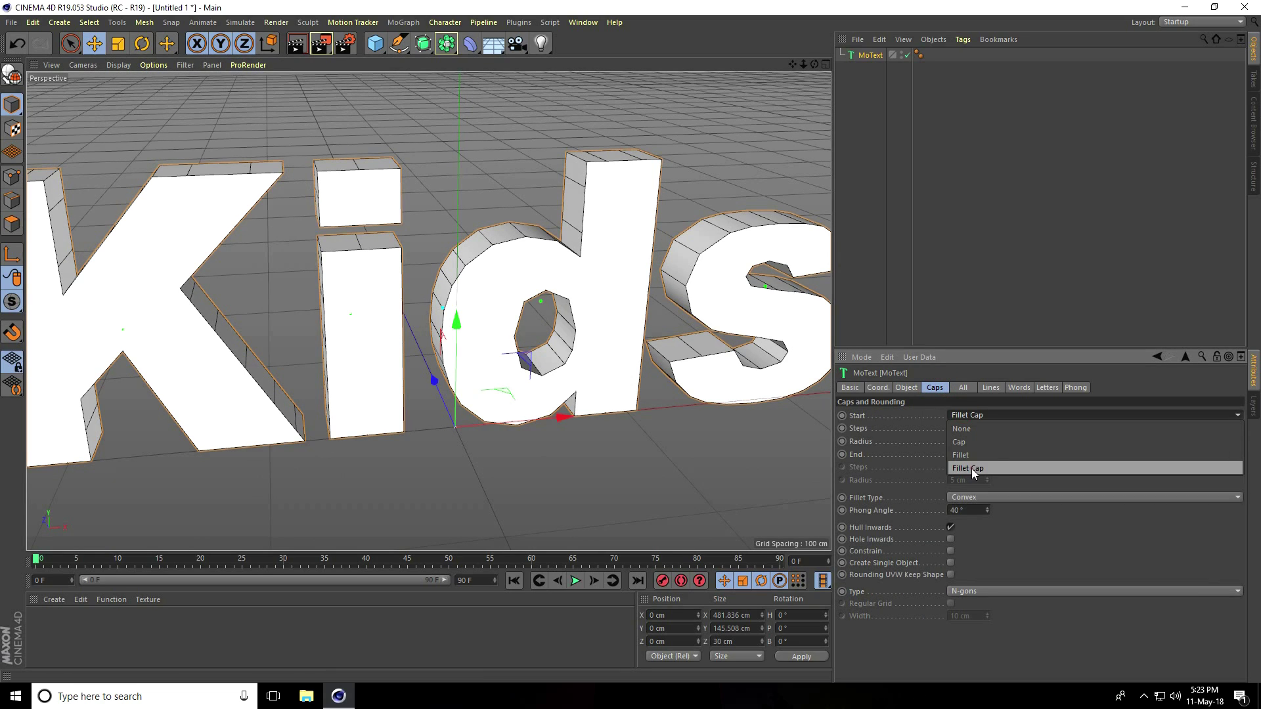
{"action": "left_click", "coordinate": [971, 467]}
{"action": "left_click", "coordinate": [970, 455]}
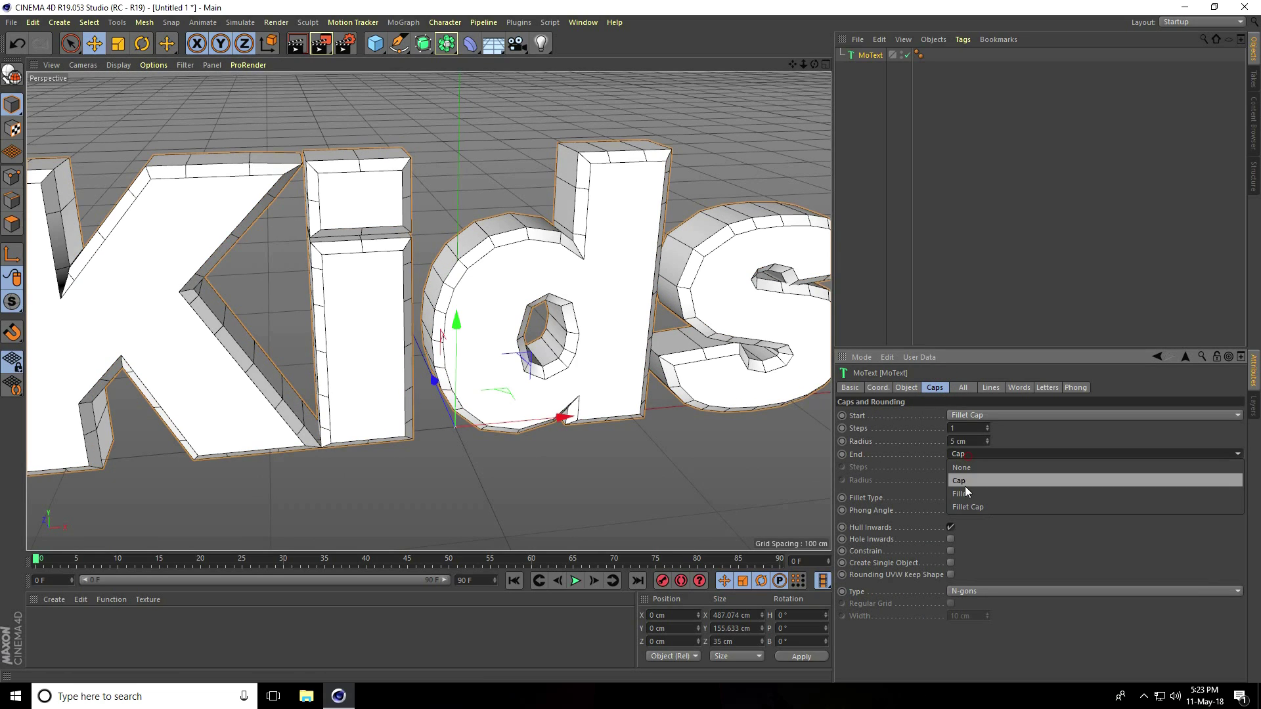
{"action": "left_click", "coordinate": [971, 507]}
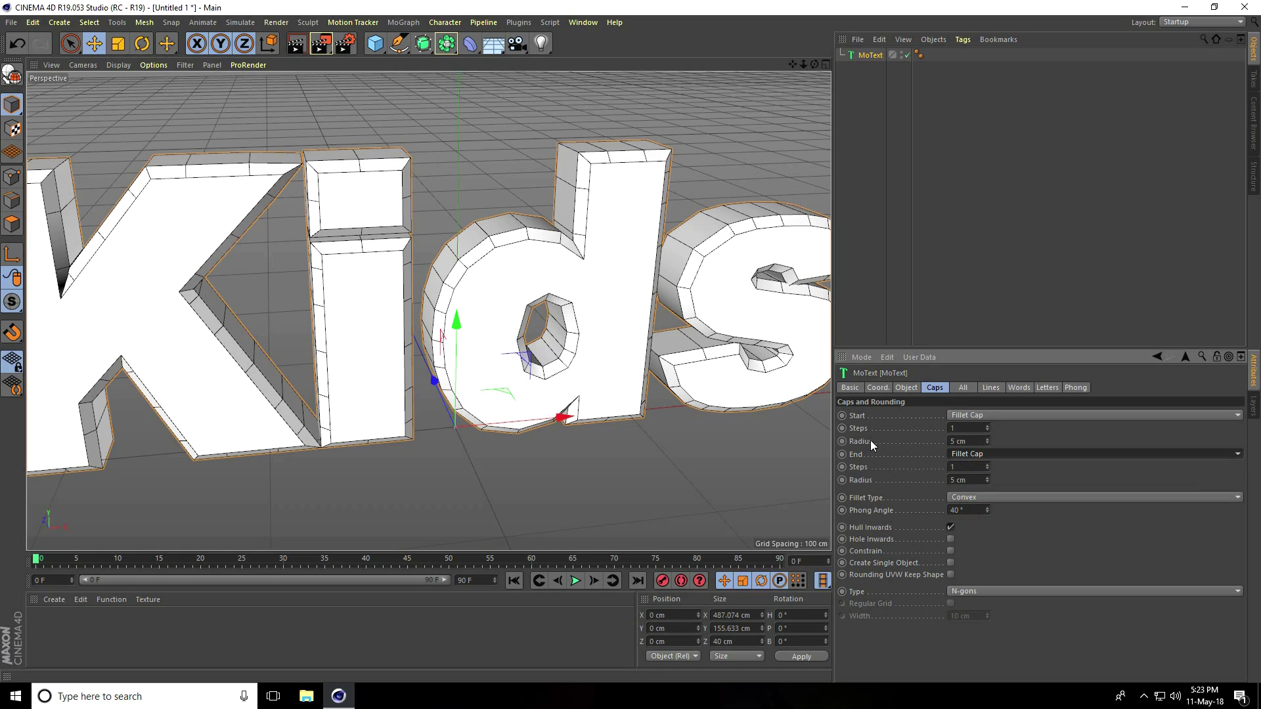
{"action": "left_click_drag", "start_coordinate": [971, 442], "coordinate": [909, 439]}
{"action": "type", "text": "8"}
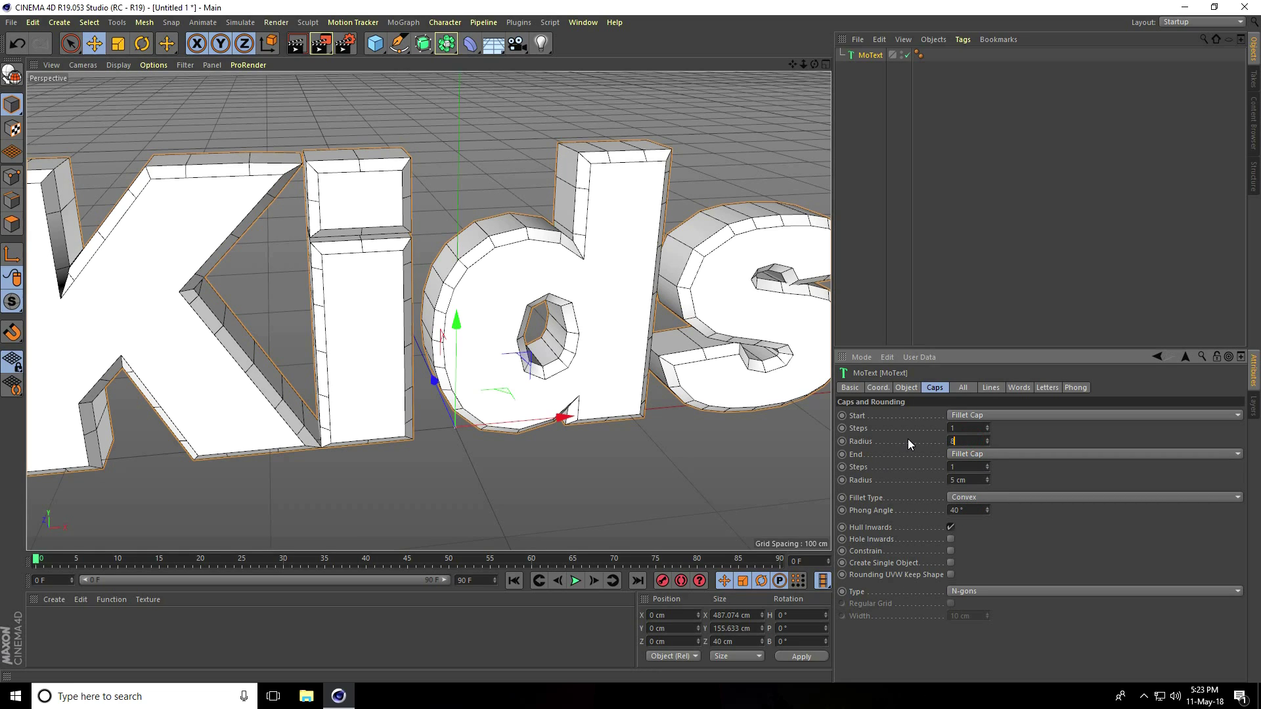
{"action": "key", "text": "Return"}
{"action": "left_click_drag", "start_coordinate": [971, 479], "coordinate": [943, 478]}
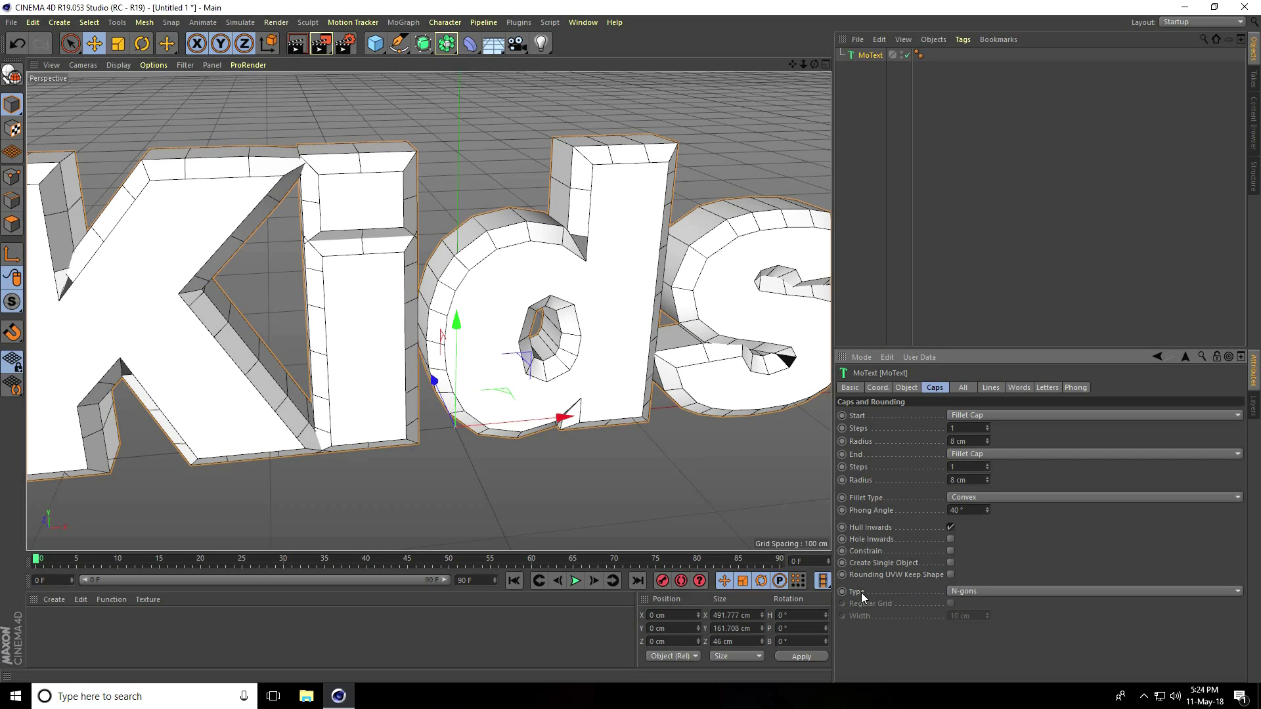
Build the caps as a 30 cm regular quadrangle grid and enable Create Single Object
{"action": "left_click", "coordinate": [959, 591]}
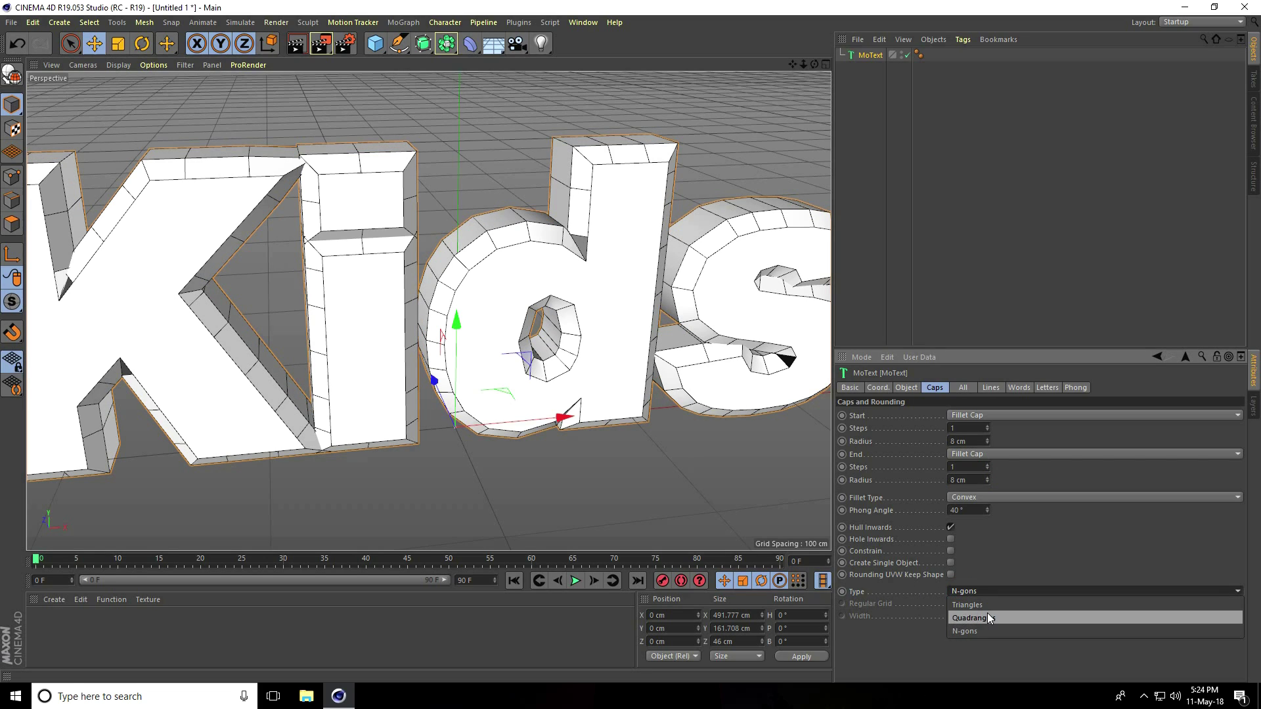
{"action": "left_click", "coordinate": [987, 616]}
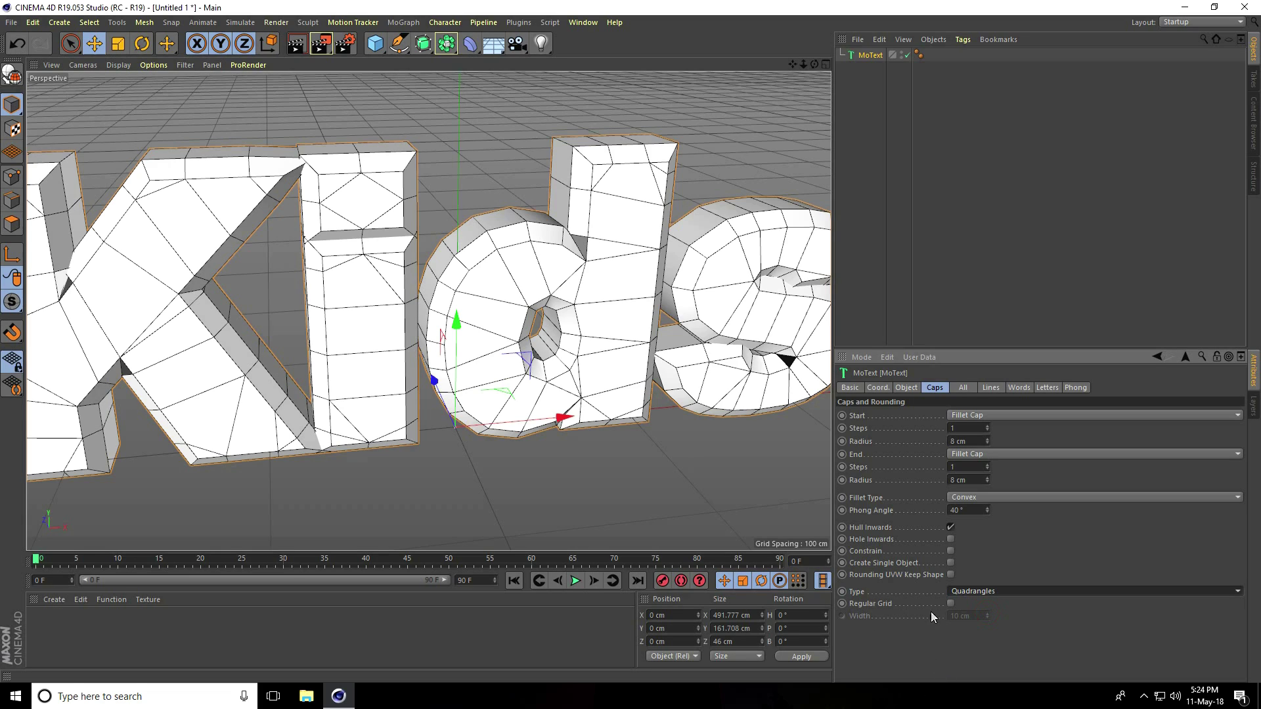
{"action": "left_click", "coordinate": [951, 603]}
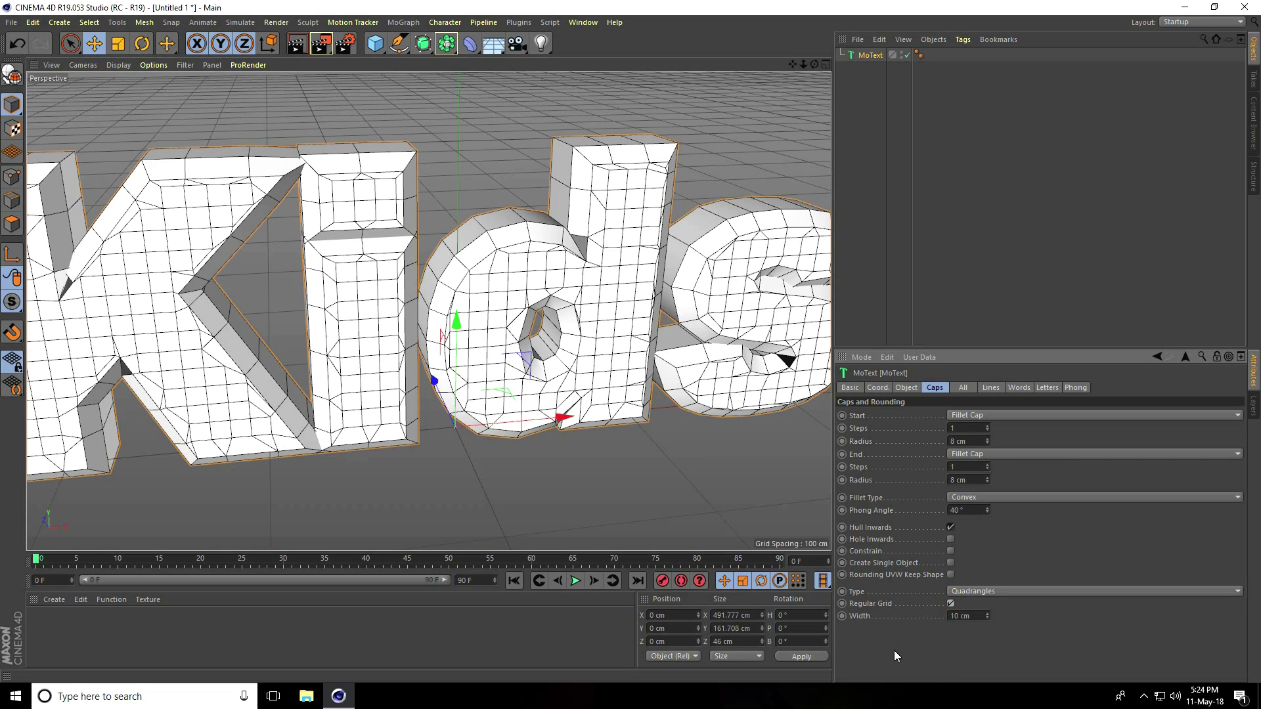
{"action": "left_click_drag", "start_coordinate": [977, 617], "coordinate": [914, 614]}
{"action": "type", "text": "30"}
{"action": "key", "text": "Return"}
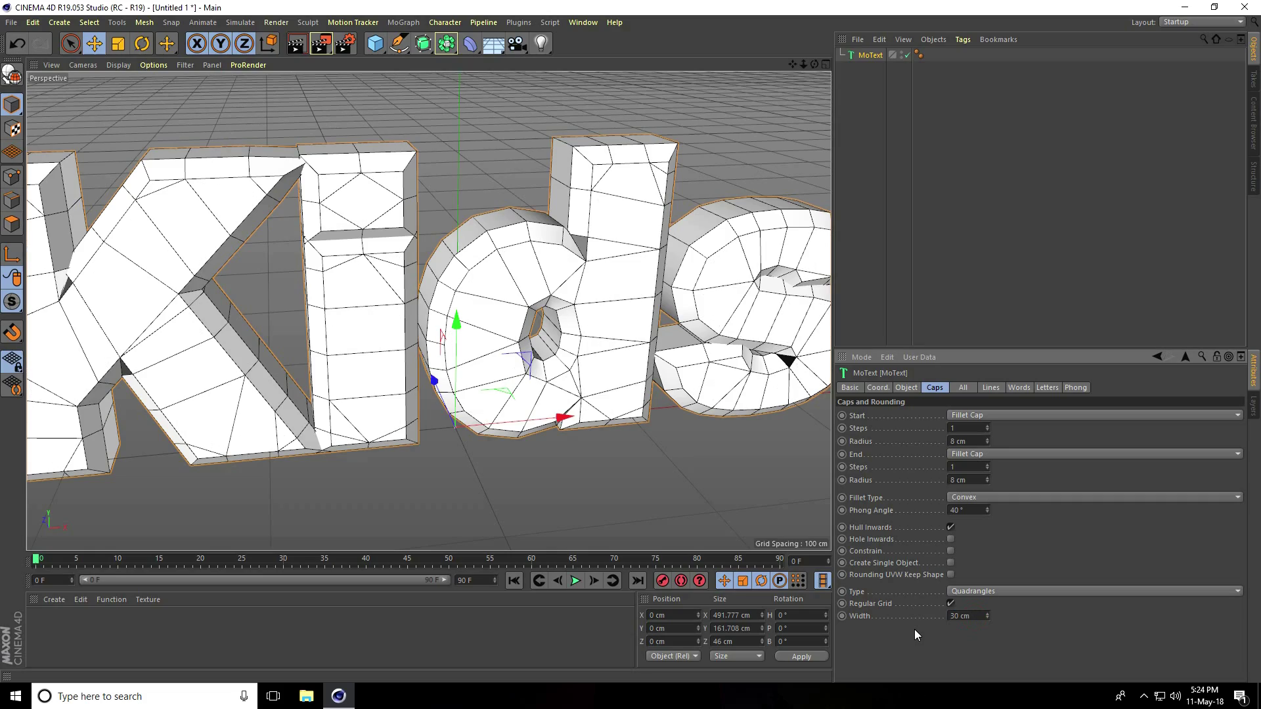
{"action": "scroll", "coordinate": [322, 277], "scroll_direction": "up", "scroll_amount": 3}
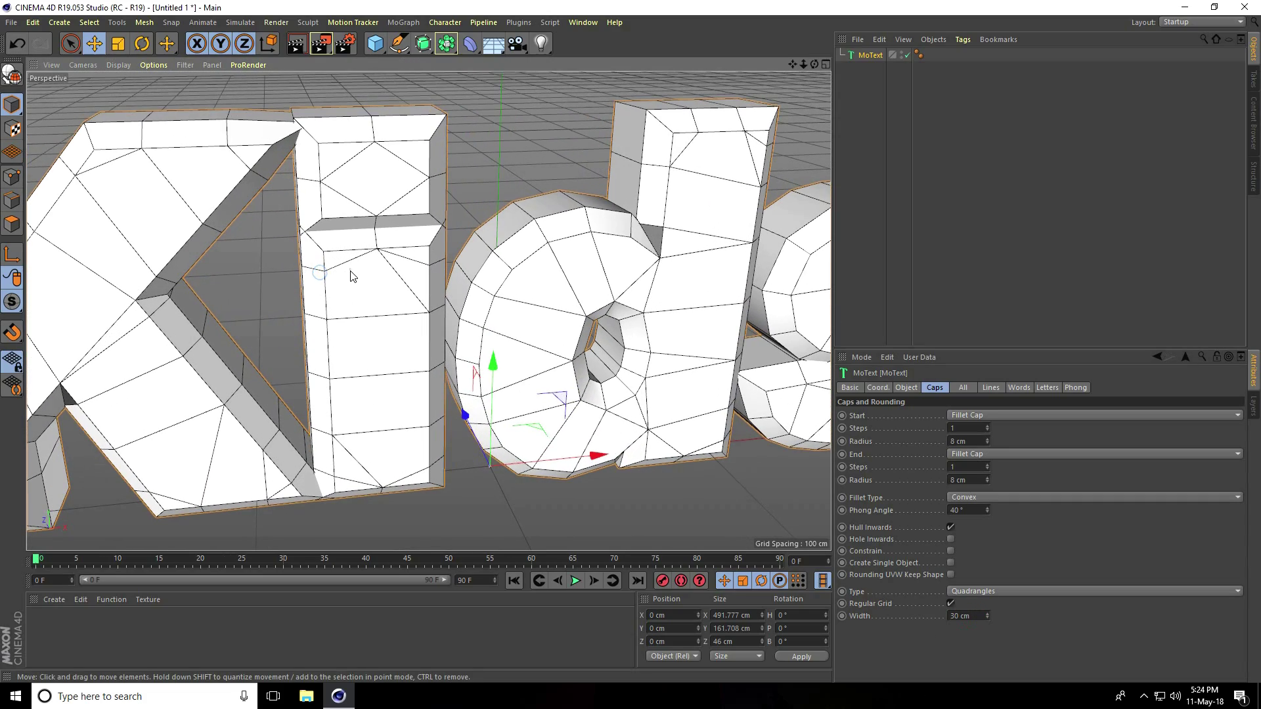
{"action": "mouse_move", "coordinate": [393, 348]}
{"action": "left_mouse_down", "text": "alt"}
{"action": "mouse_move", "coordinate": [284, 306]}
{"action": "mouse_move", "coordinate": [402, 335]}
{"action": "mouse_move", "coordinate": [396, 349]}
{"action": "left_mouse_up", "text": "alt"}
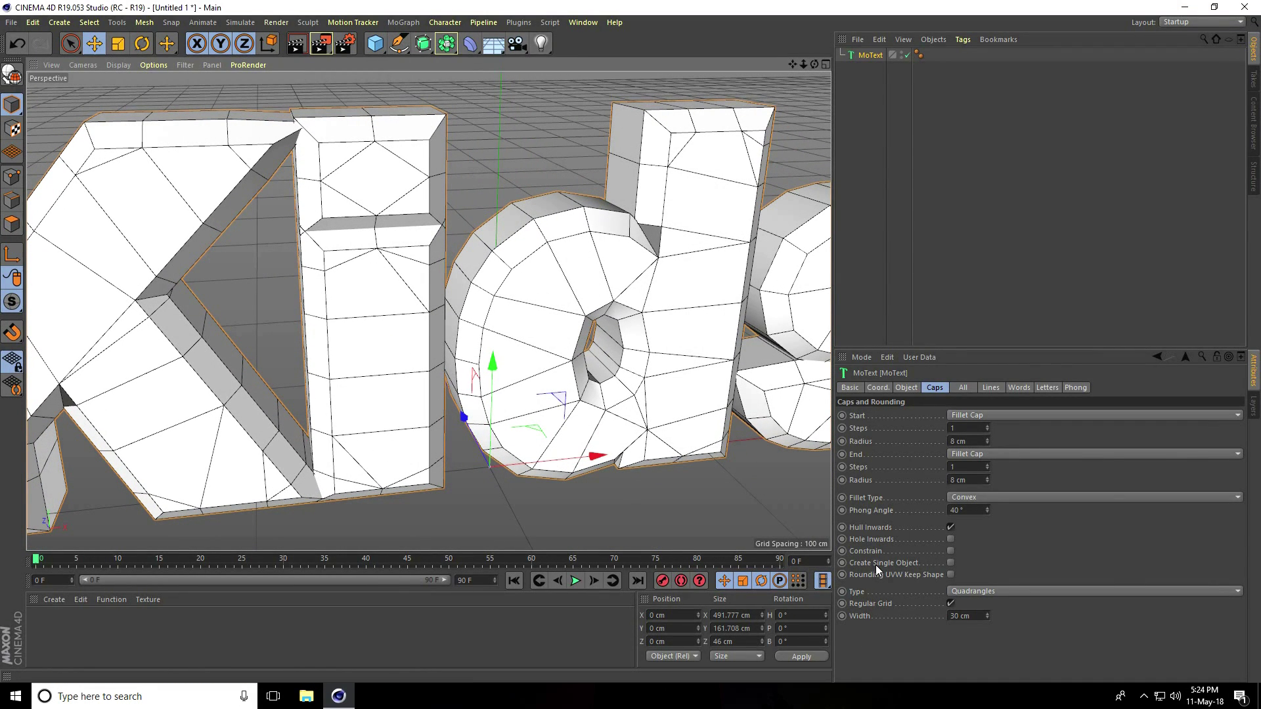
{"action": "left_click", "coordinate": [950, 562]}
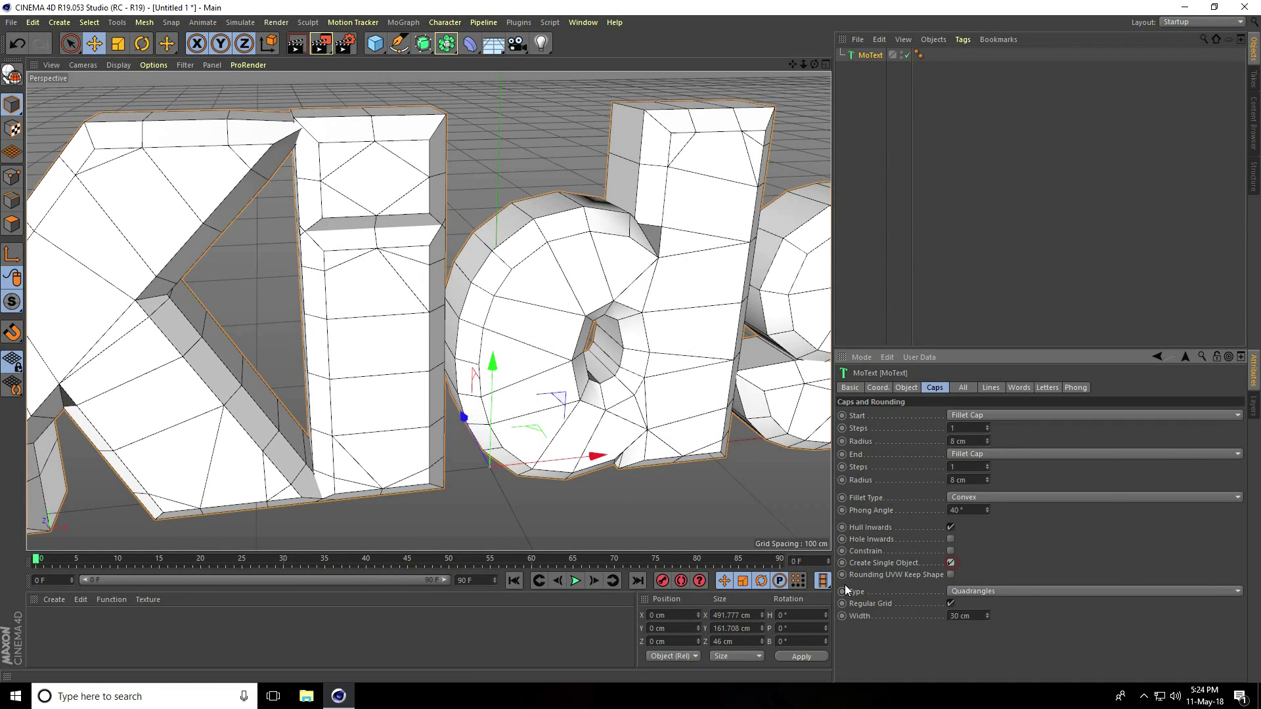
{"action": "left_click_drag", "start_coordinate": [482, 275], "coordinate": [407, 304], "text": "alt"}
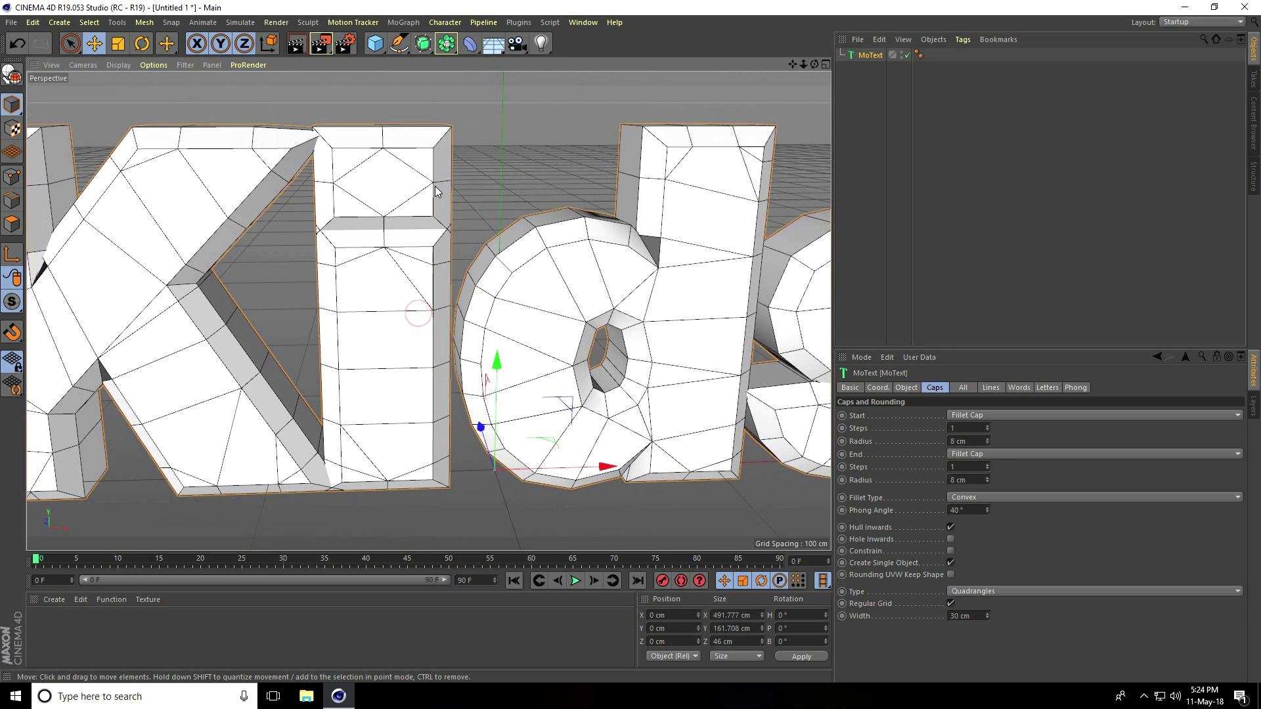
Add a Subdivision Surface and nest the Kids MoText inside it for rounded letters
{"action": "left_click", "coordinate": [423, 43]}
{"action": "left_click", "coordinate": [486, 61]}
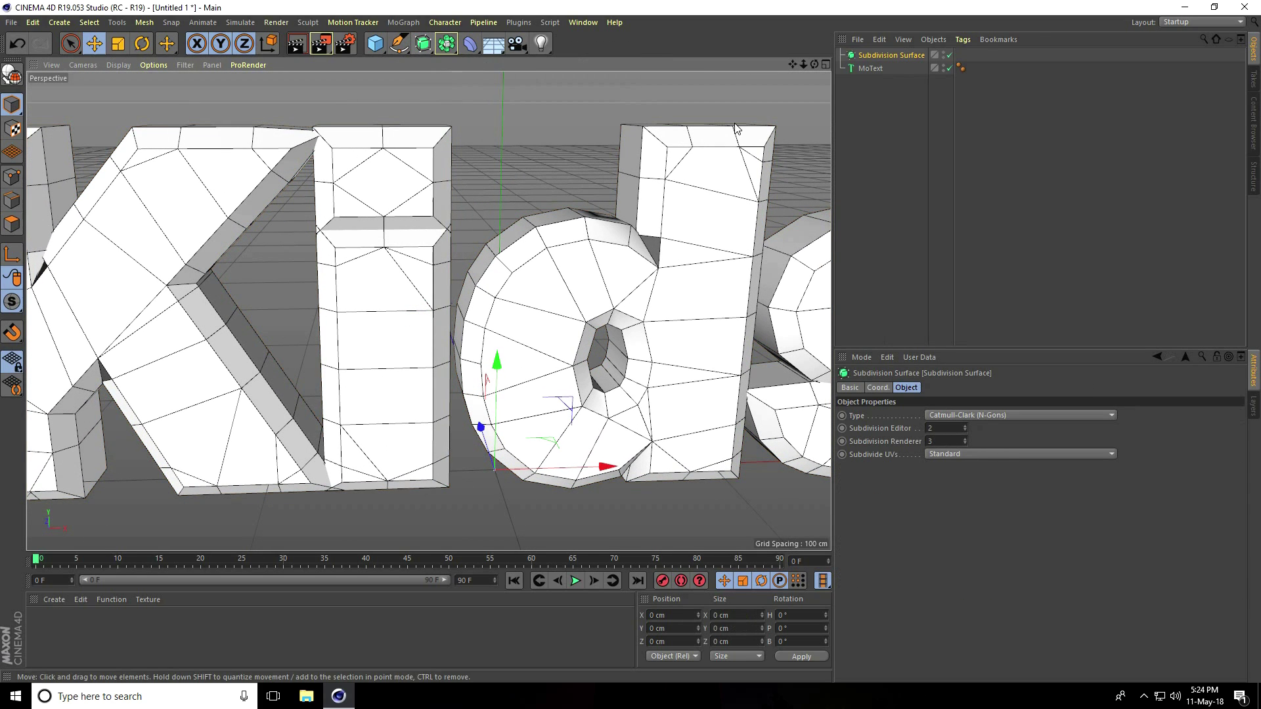
{"action": "left_click_drag", "start_coordinate": [878, 69], "coordinate": [877, 58]}
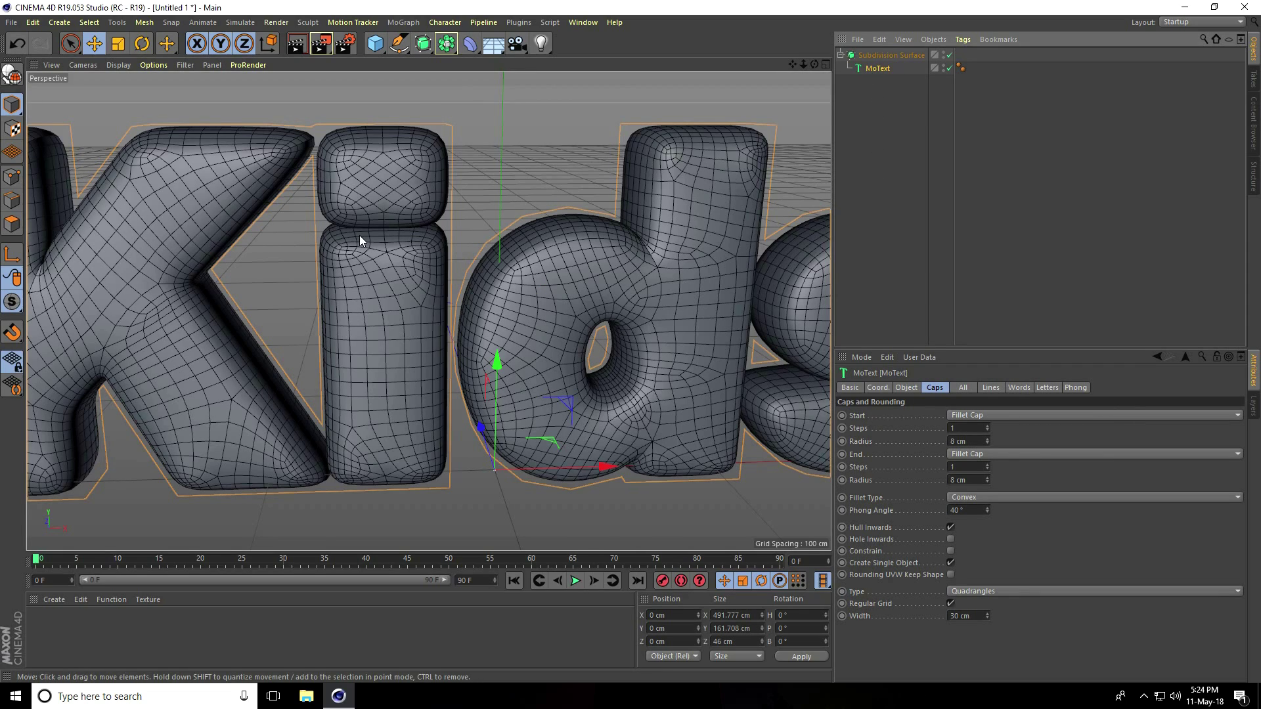
{"action": "scroll", "coordinate": [326, 259], "scroll_direction": "down", "scroll_amount": 8}
{"action": "scroll", "coordinate": [305, 293], "scroll_direction": "down", "scroll_amount": 2}
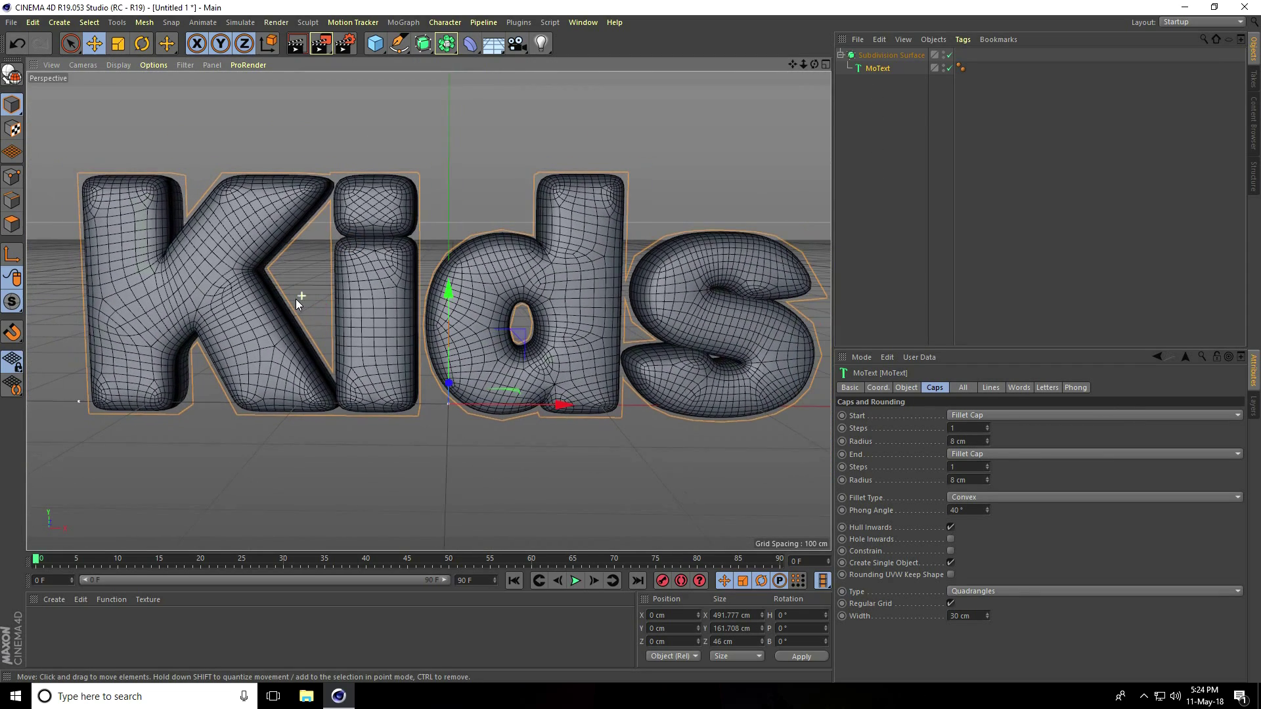
{"action": "scroll", "coordinate": [493, 215], "scroll_direction": "up", "scroll_amount": 2}
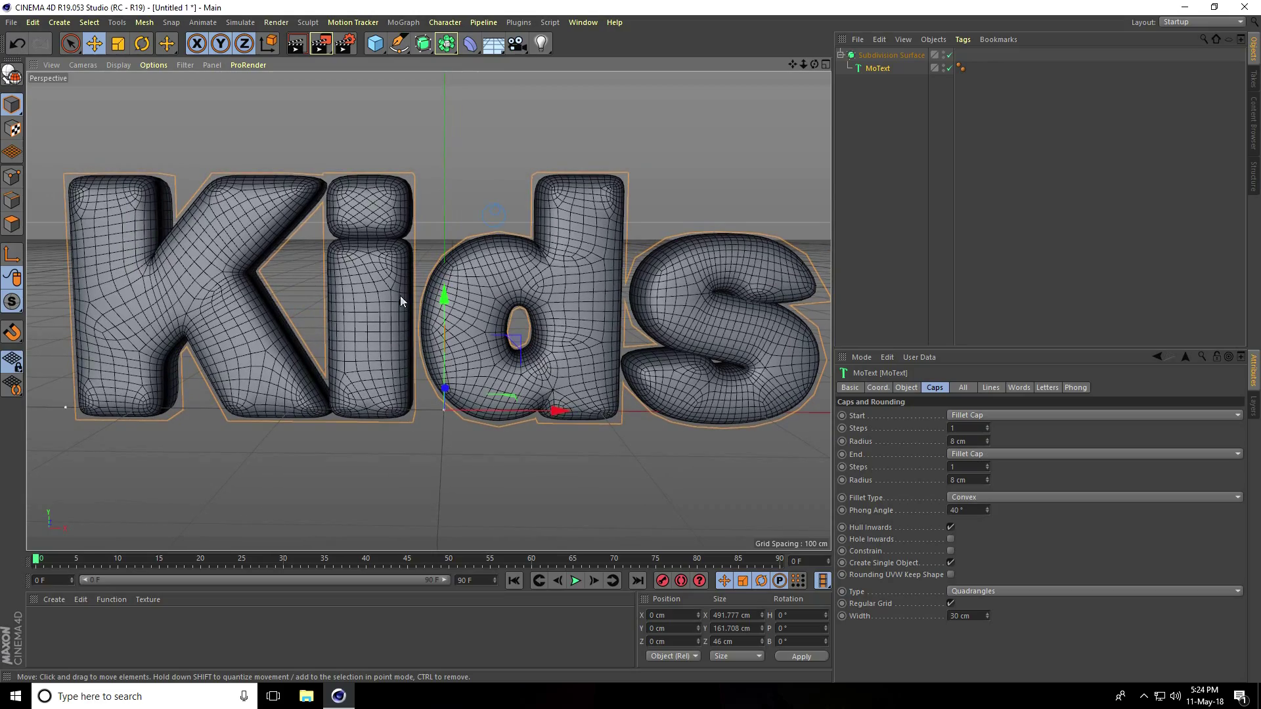
{"action": "mouse_move", "coordinate": [353, 365]}
{"action": "left_mouse_down", "text": "alt"}
{"action": "mouse_move", "coordinate": [576, 364]}
{"action": "mouse_move", "coordinate": [436, 344]}
{"action": "mouse_move", "coordinate": [191, 344]}
{"action": "mouse_move", "coordinate": [357, 356]}
{"action": "left_mouse_up", "text": "alt"}
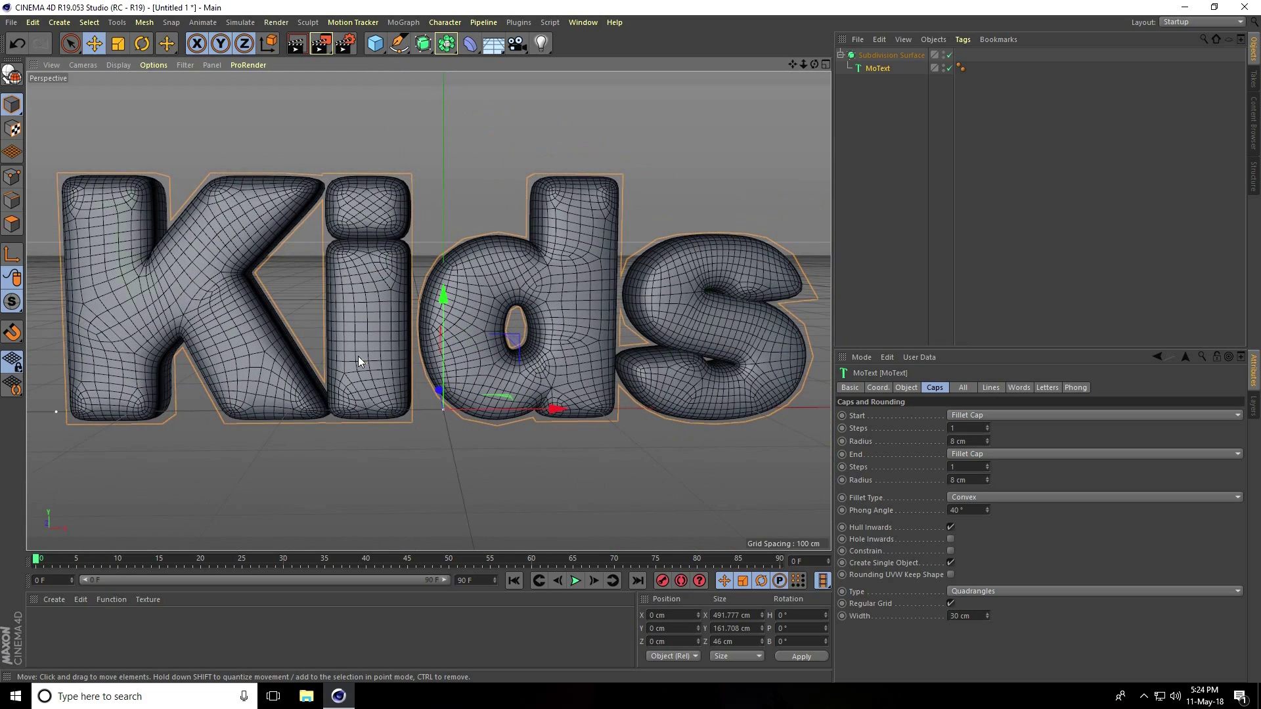
{"action": "mouse_move", "coordinate": [332, 305]}
{"action": "left_mouse_down", "text": "alt"}
{"action": "mouse_move", "coordinate": [346, 284]}
{"action": "mouse_move", "coordinate": [354, 295]}
{"action": "left_mouse_up", "text": "alt"}
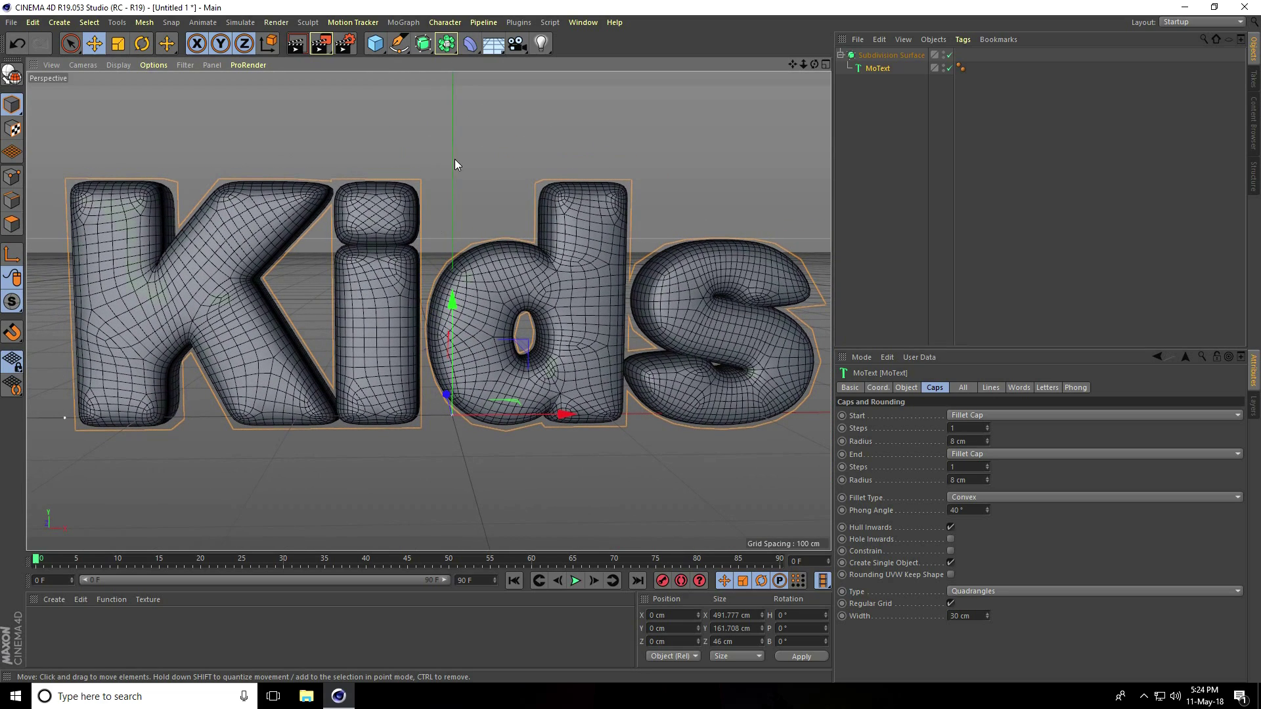
Add a Displacer deformer and place it under the Subdivision Surface beside MoText
{"action": "left_click", "coordinate": [470, 43]}
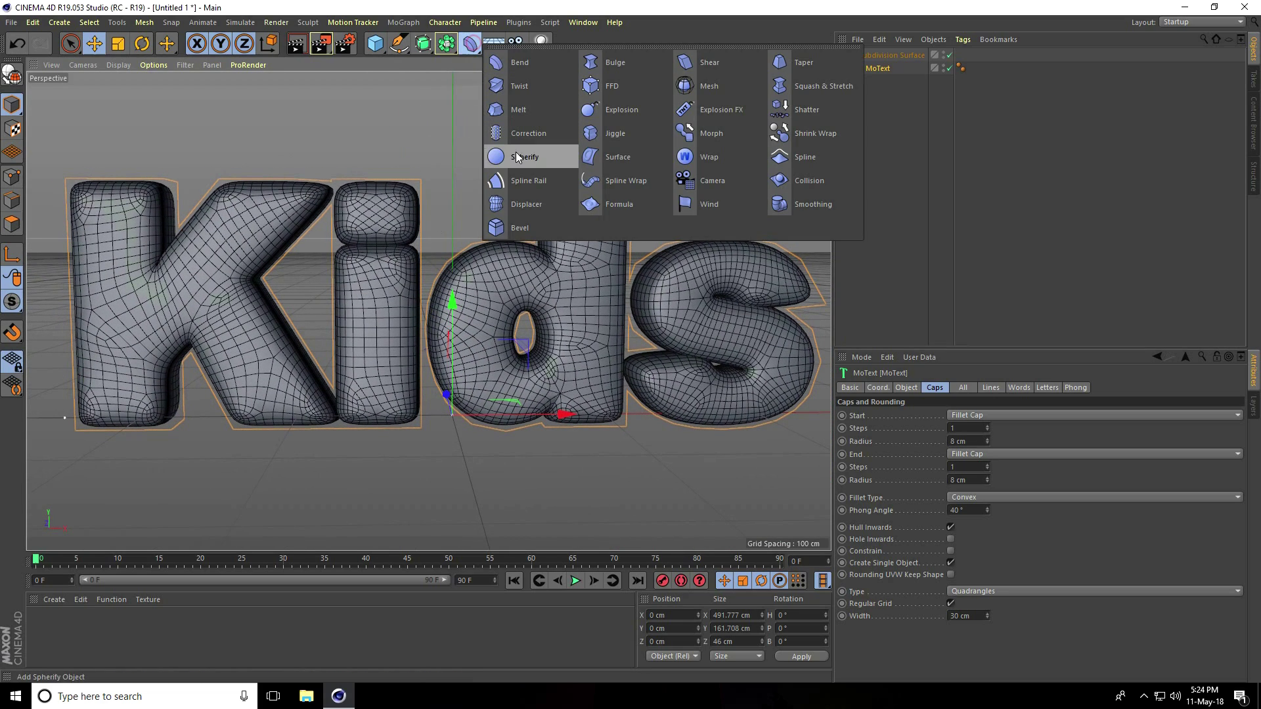
{"action": "left_click", "coordinate": [524, 207]}
{"action": "left_click_drag", "start_coordinate": [872, 56], "coordinate": [872, 87]}
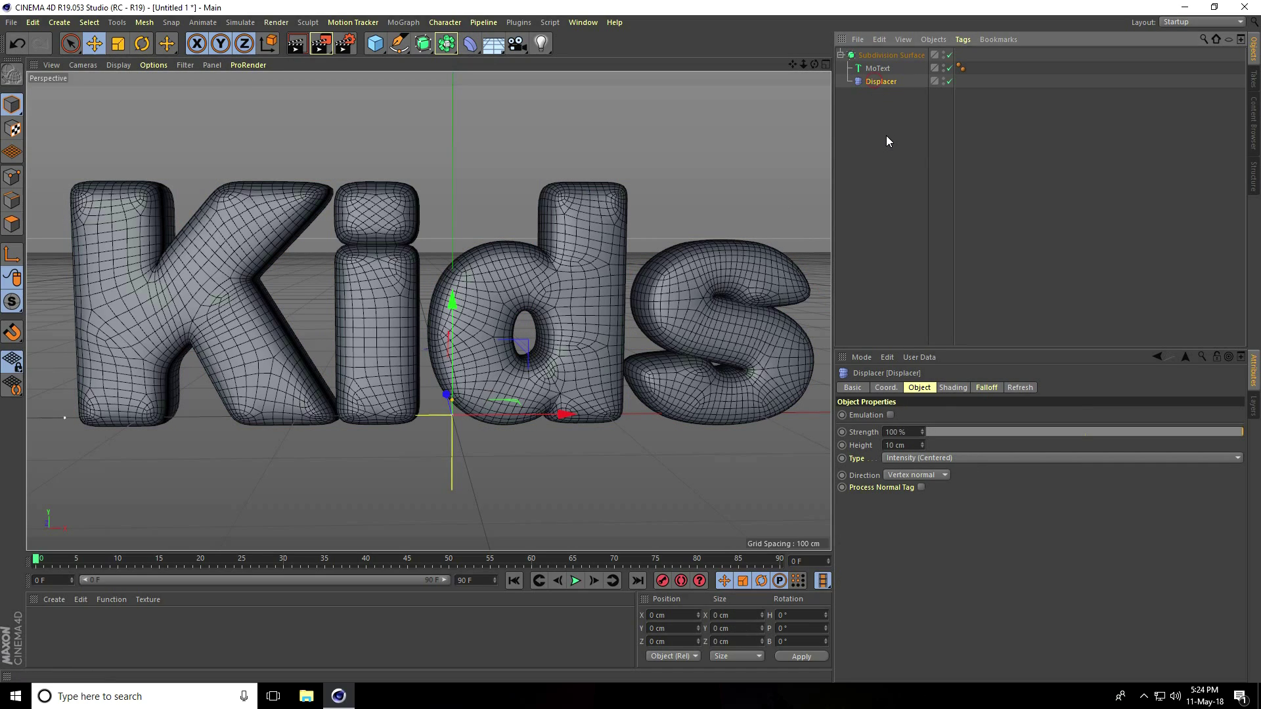
{"action": "left_click", "coordinate": [951, 388]}
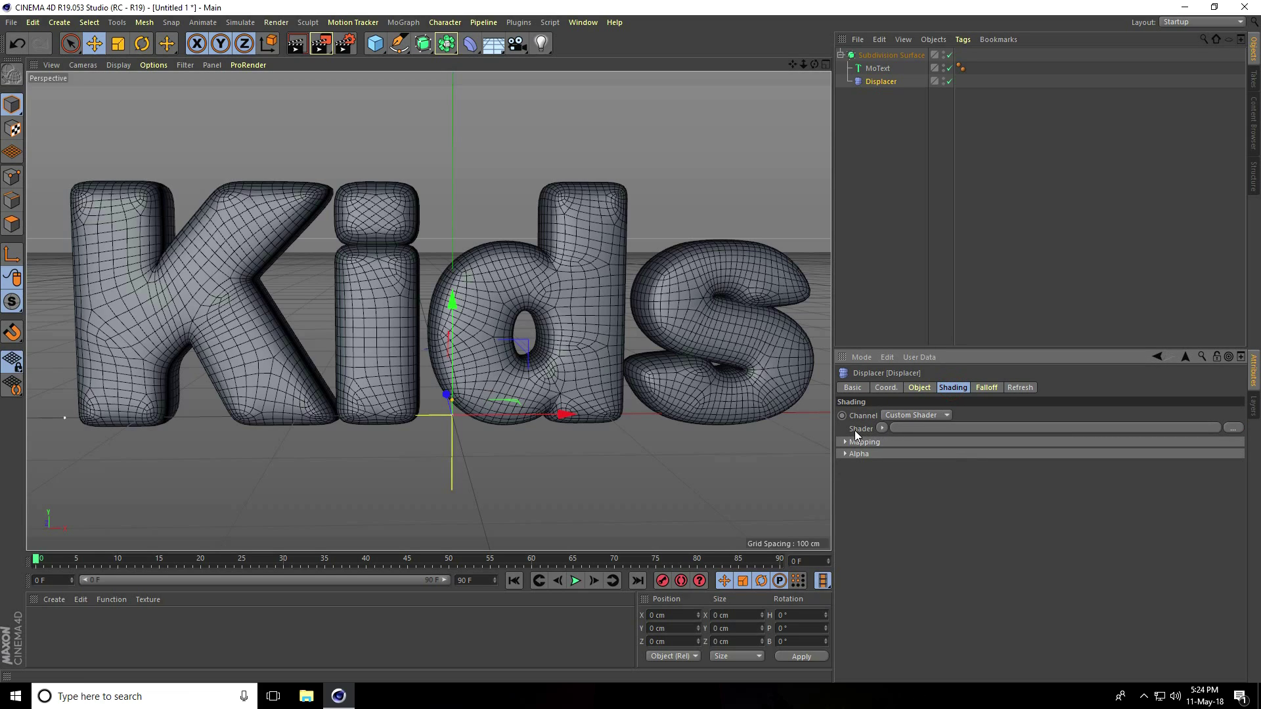
Load a Noise shader into the Displacer's Shader slot and show its settings
{"action": "left_click", "coordinate": [881, 428]}
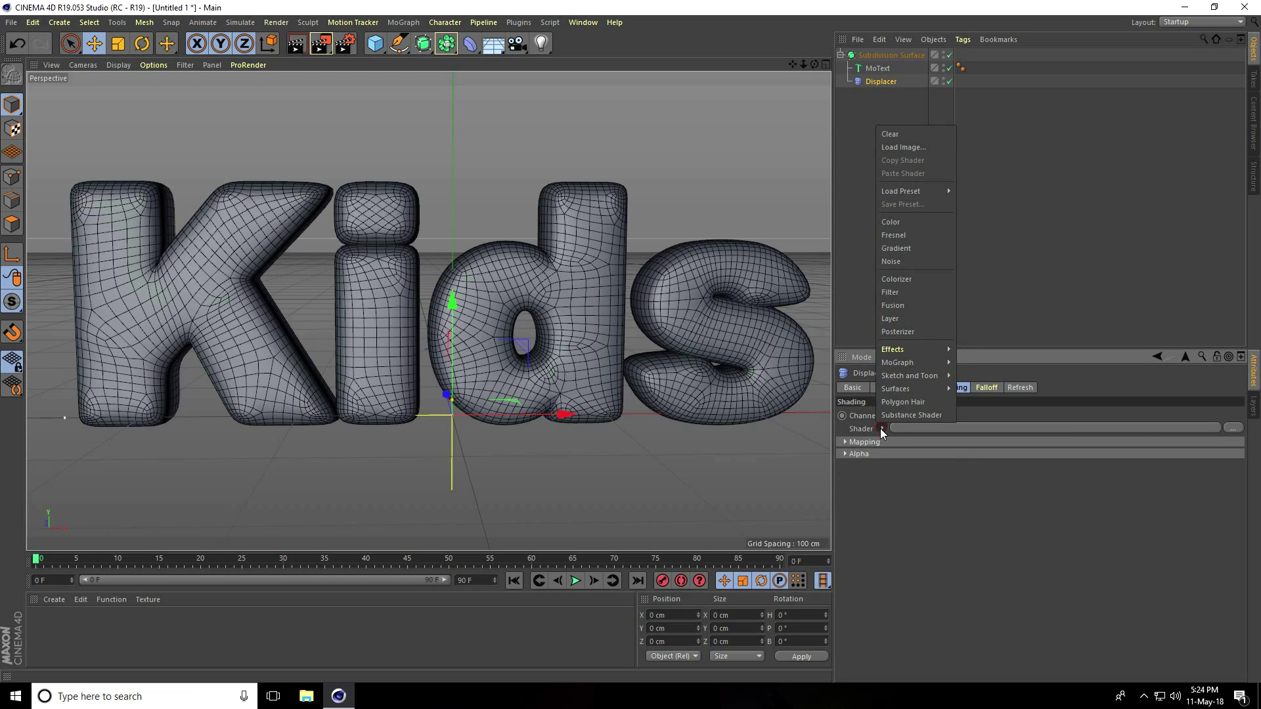
{"action": "left_click", "coordinate": [908, 263]}
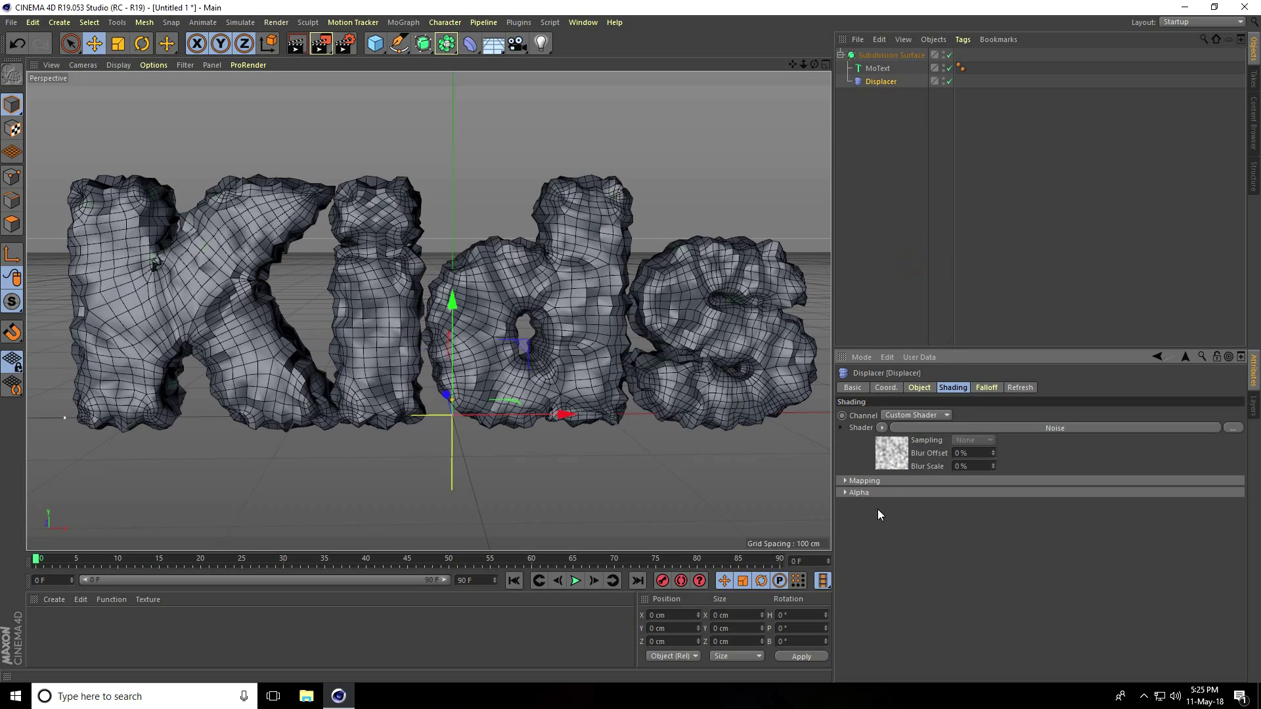
{"action": "left_click", "coordinate": [1023, 429]}
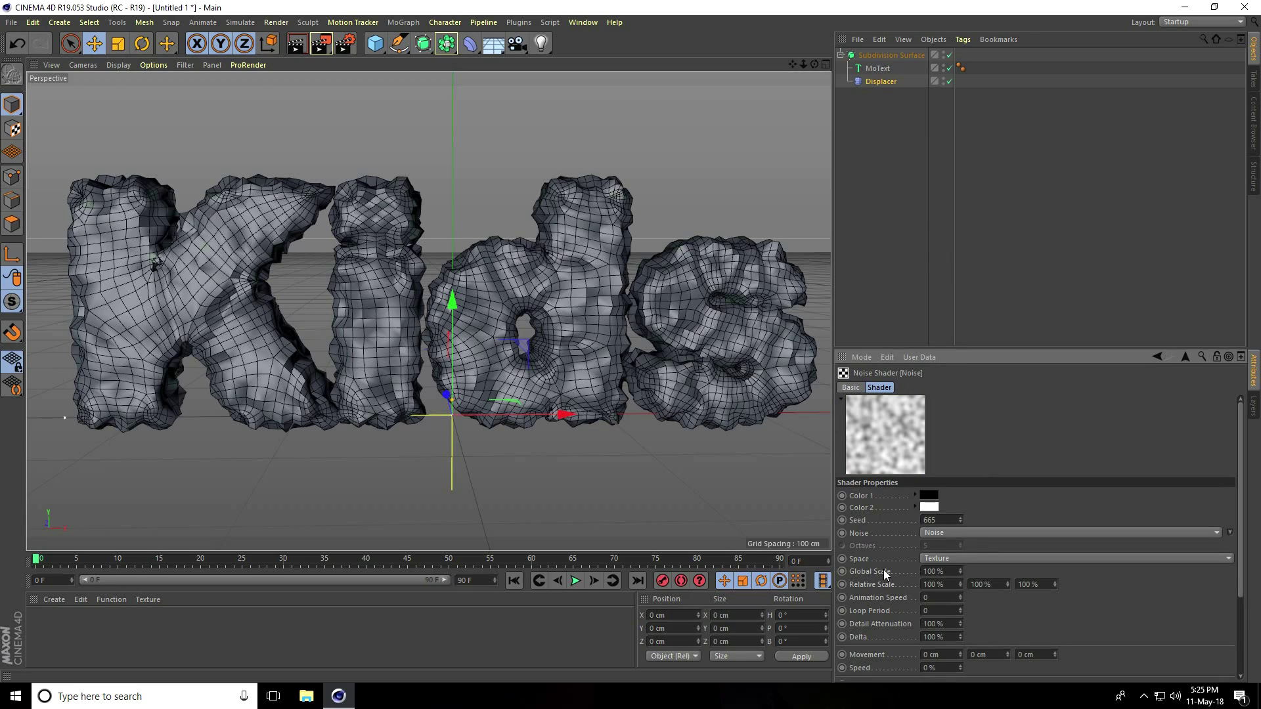
Set the Noise Global Scale to 500% and Animation Speed to 2, then preview playback
{"action": "left_click", "coordinate": [947, 571]}
{"action": "type", "text": "500"}
{"action": "key", "text": "Return"}
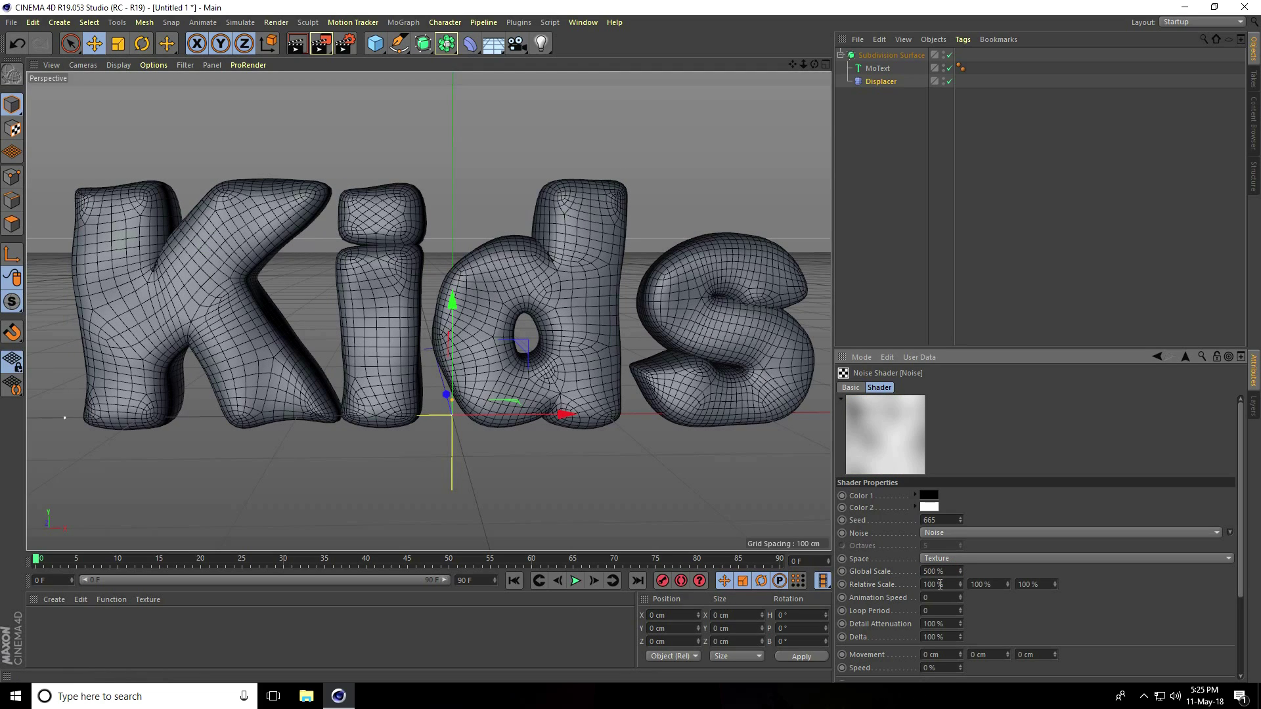
{"action": "left_click", "coordinate": [946, 598]}
{"action": "type", "text": "2"}
{"action": "left_click", "coordinate": [576, 581]}
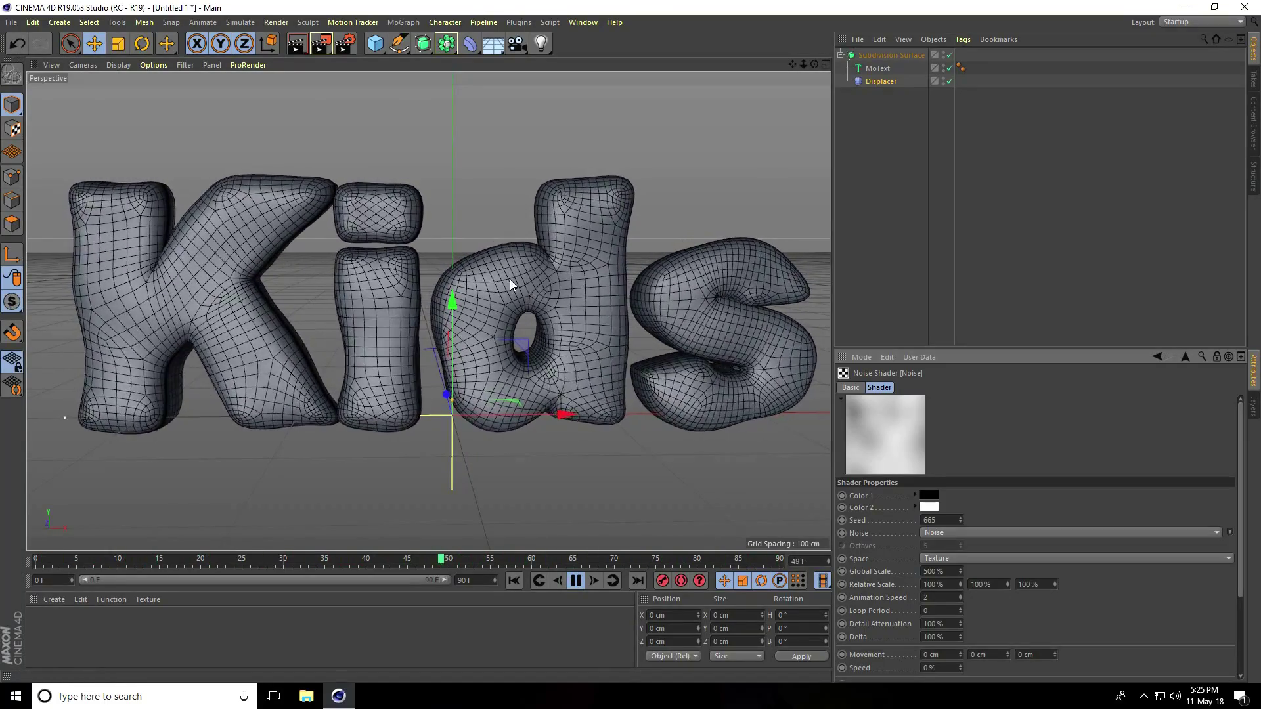
Set the scene end frame to 200, extend the preview range, and replay the animation
{"action": "scroll", "coordinate": [459, 249], "scroll_direction": "up", "scroll_amount": 5}
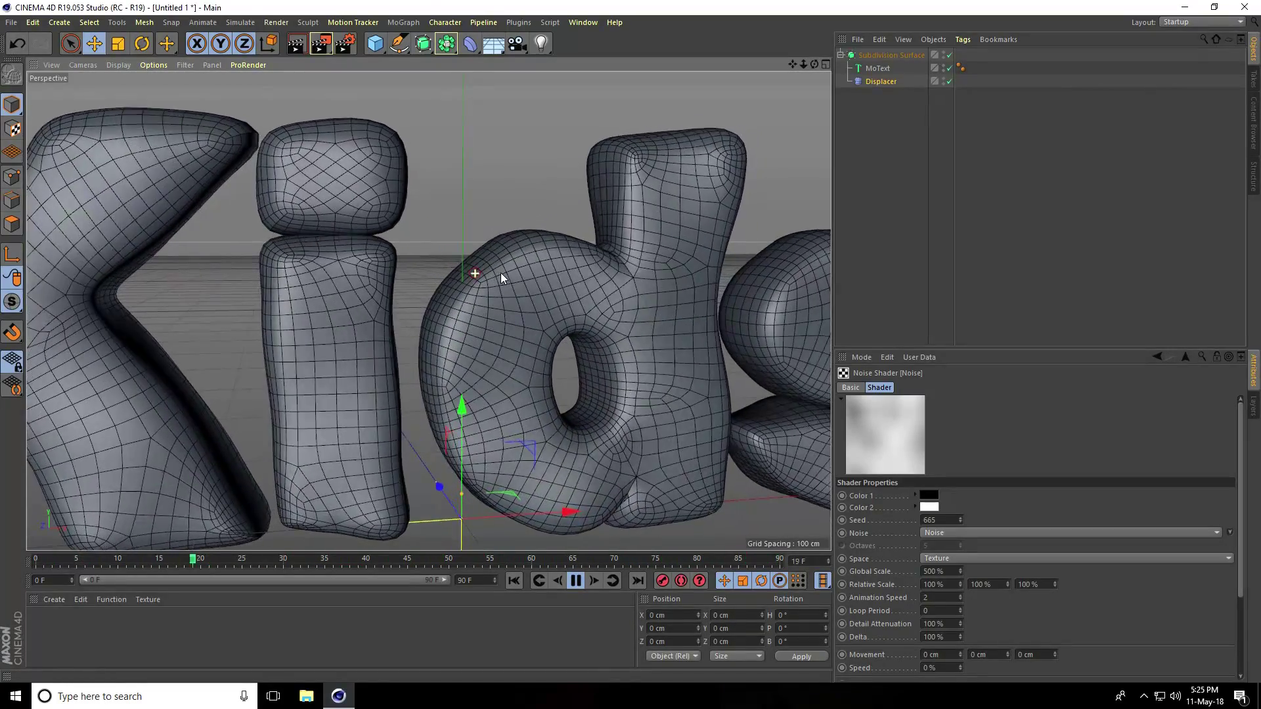
{"action": "left_click", "coordinate": [581, 578]}
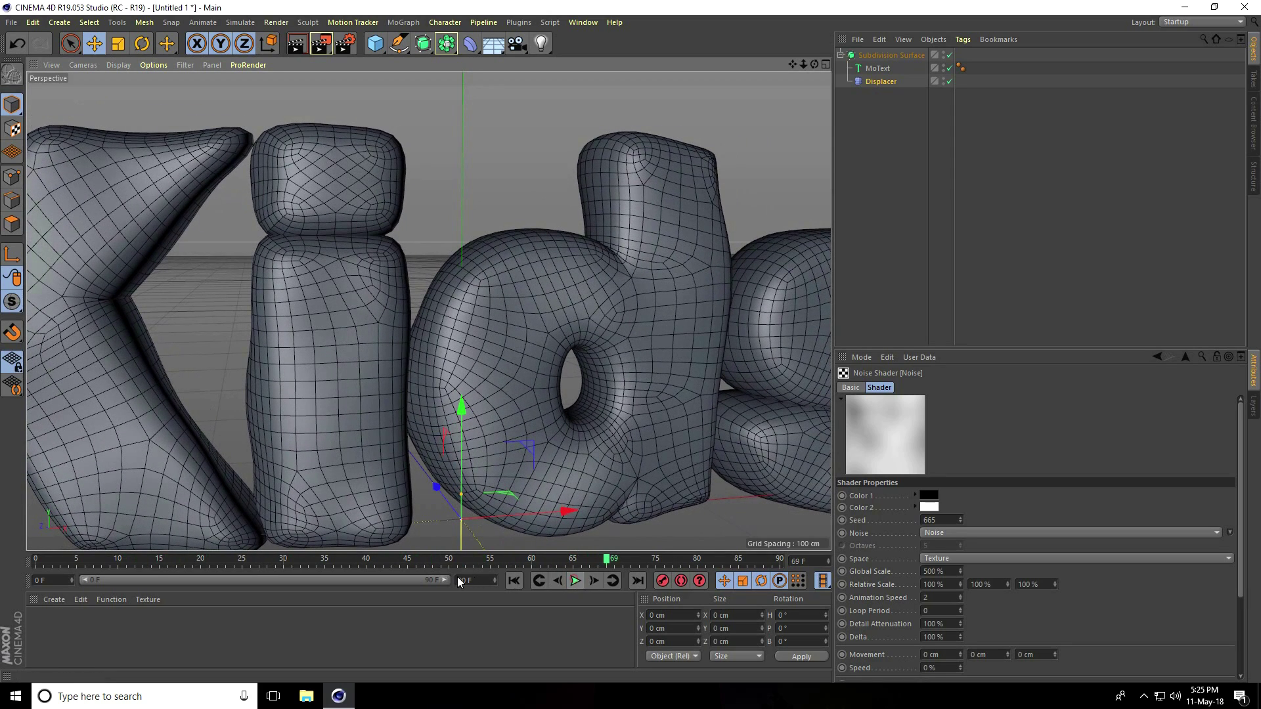
{"action": "left_click", "coordinate": [463, 580]}
{"action": "type", "text": "200"}
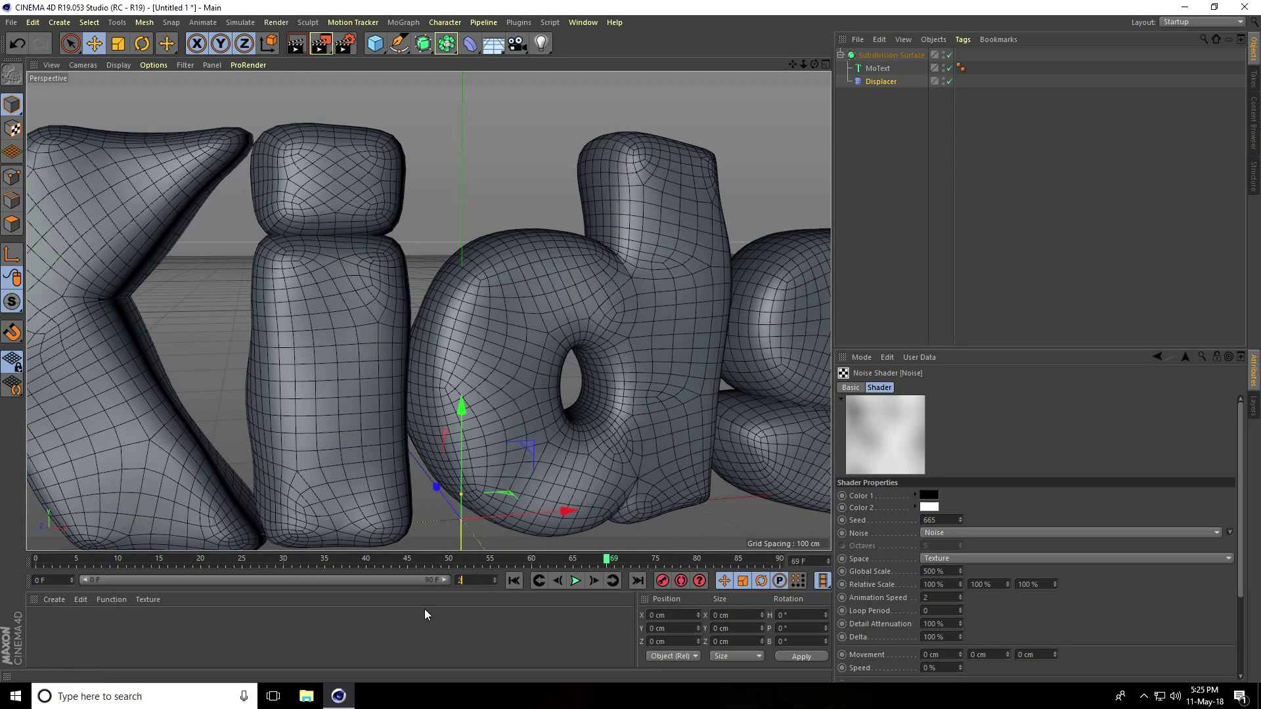
{"action": "key", "text": "Return"}
{"action": "left_click_drag", "start_coordinate": [257, 582], "coordinate": [523, 609]}
{"action": "left_click", "coordinate": [513, 581]}
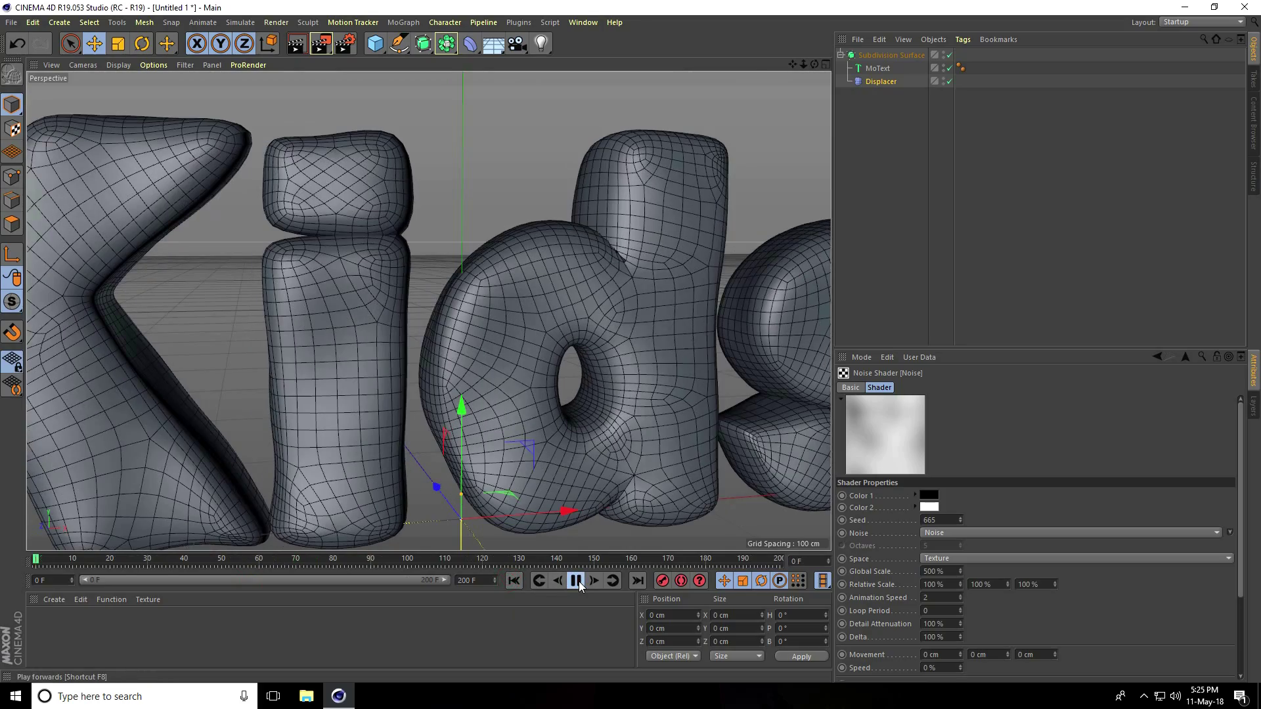
{"action": "left_click", "coordinate": [576, 581]}
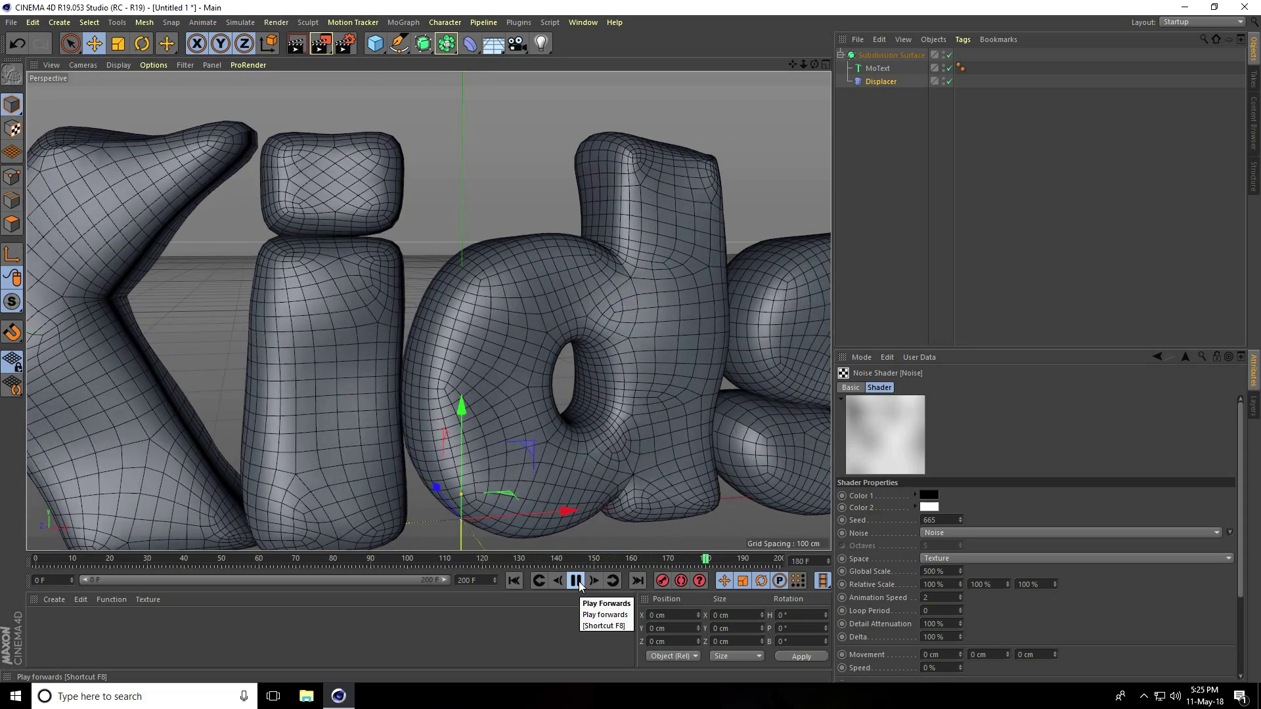
{"action": "left_click", "coordinate": [576, 581]}
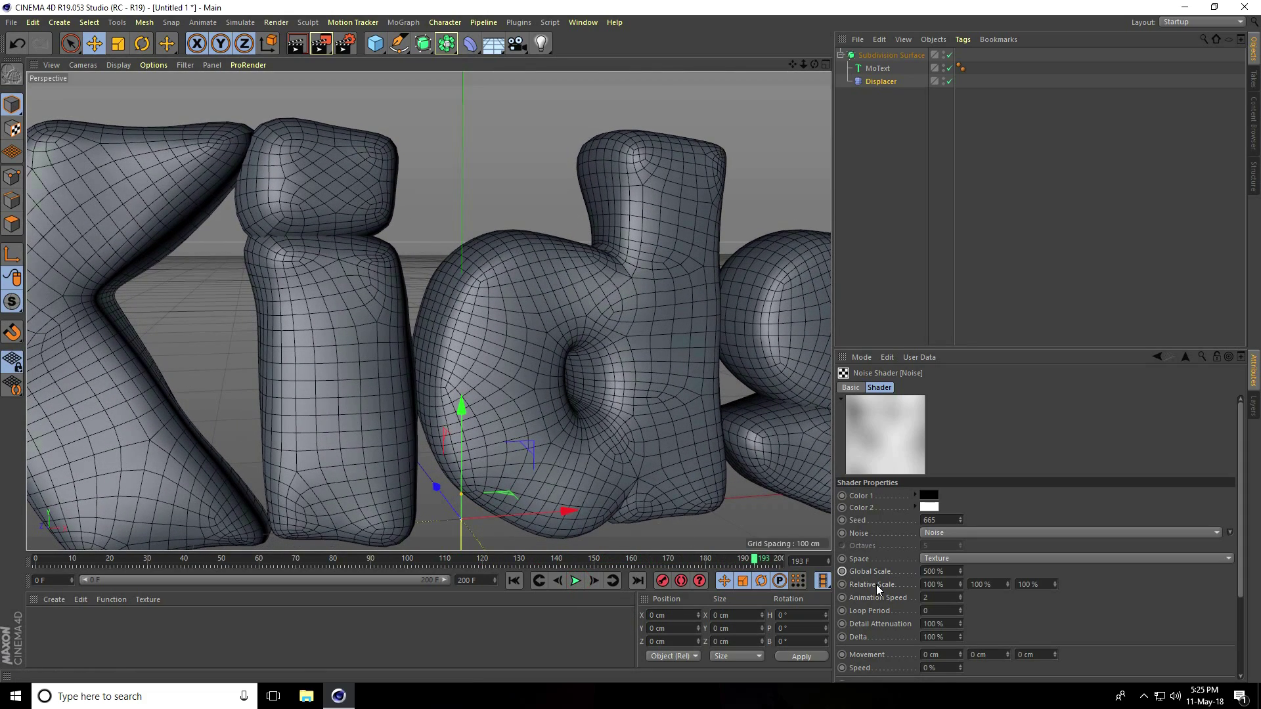
Set the noise Relative Scale to 150% on X, Y and Z, then replay from the start
{"action": "left_click", "coordinate": [950, 584]}
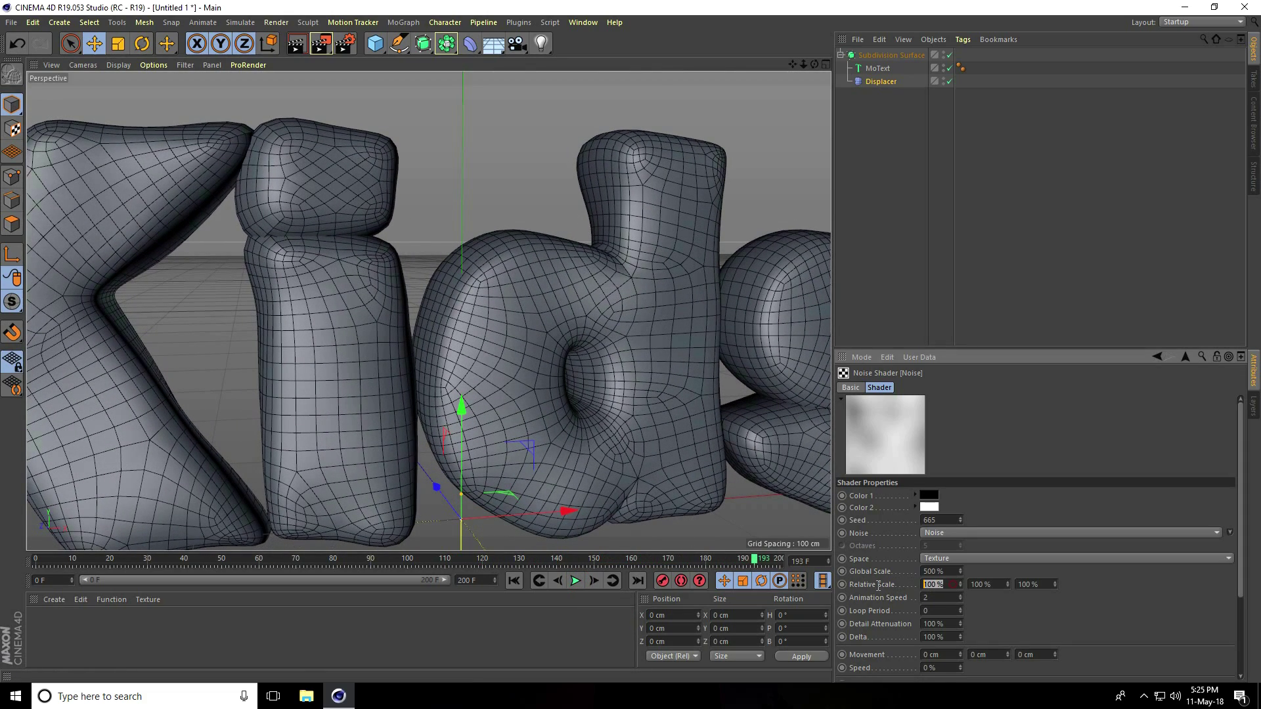
{"action": "type", "text": "150"}
{"action": "key", "text": "Tab"}
{"action": "type", "text": "150"}
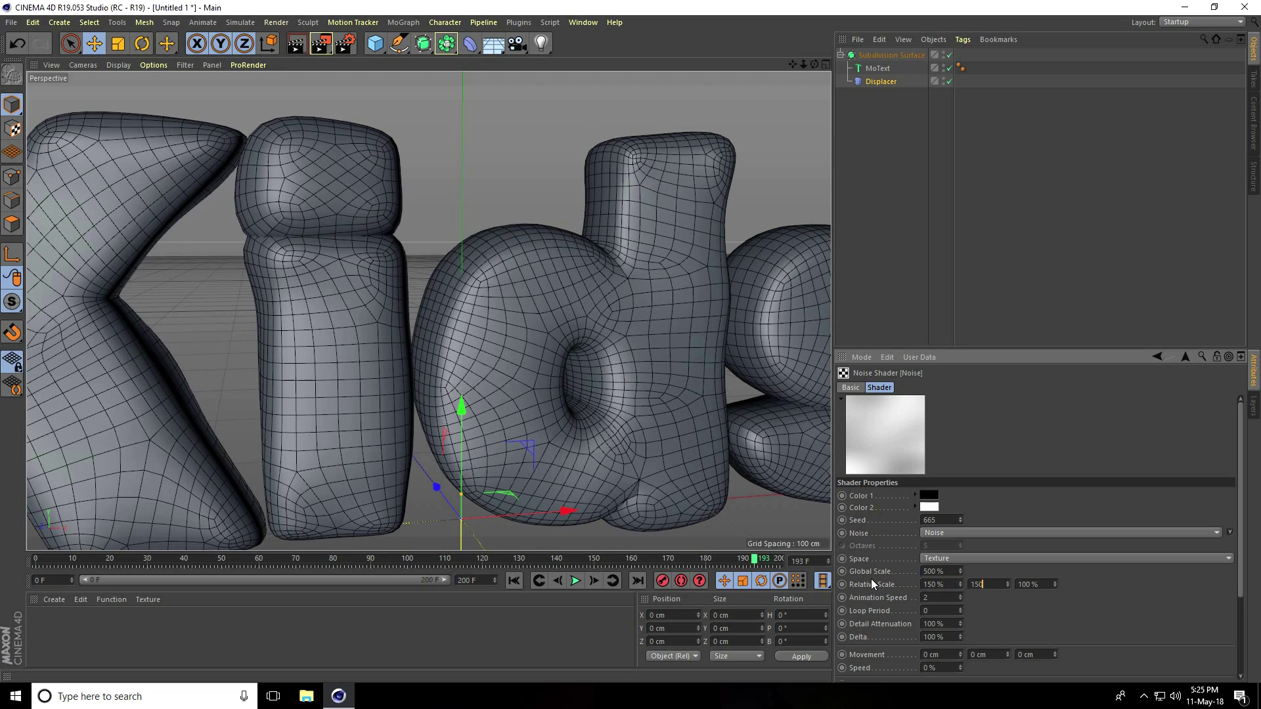
{"action": "key", "text": "Tab"}
{"action": "type", "text": "150"}
{"action": "key", "text": "Return"}
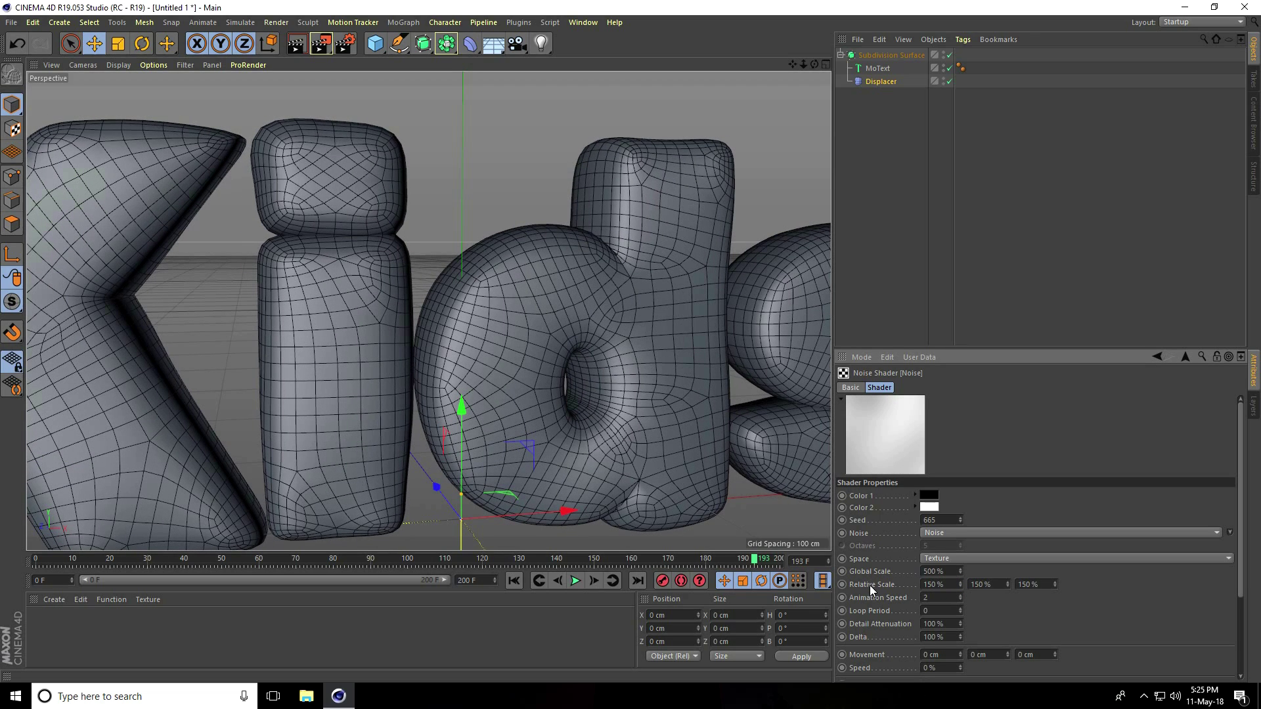
{"action": "left_click", "coordinate": [517, 580]}
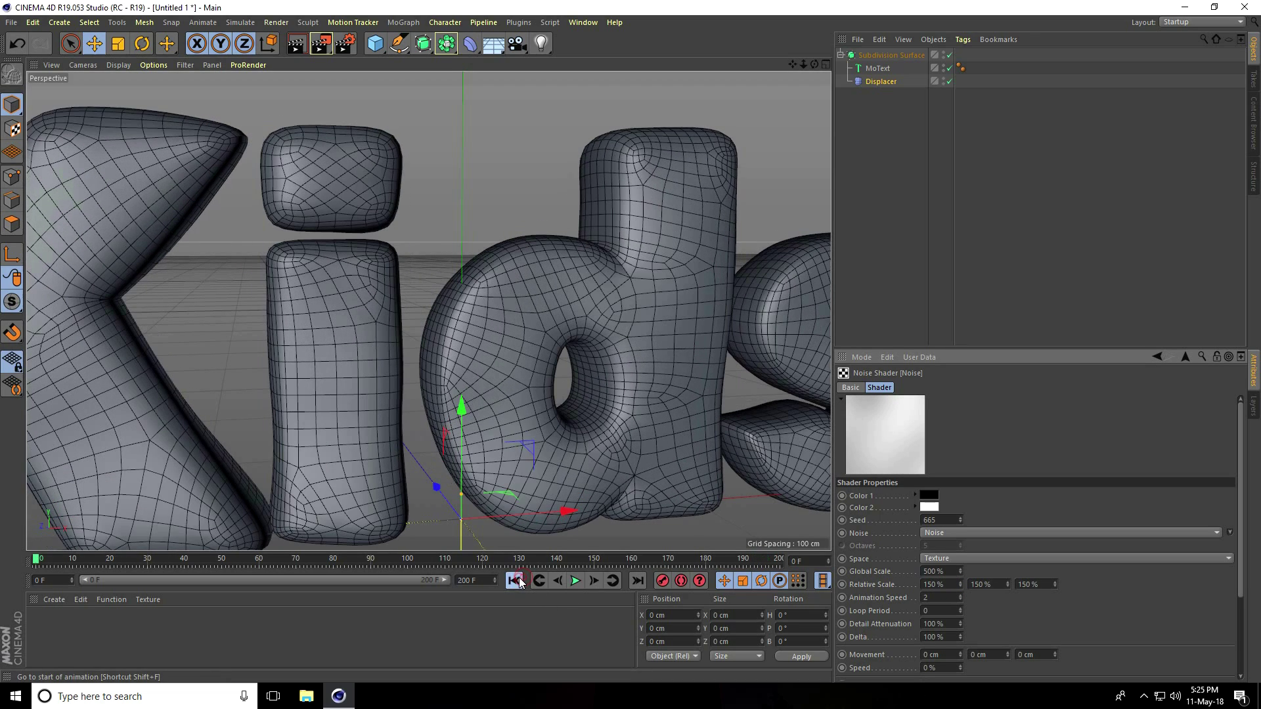
{"action": "left_click", "coordinate": [573, 580]}
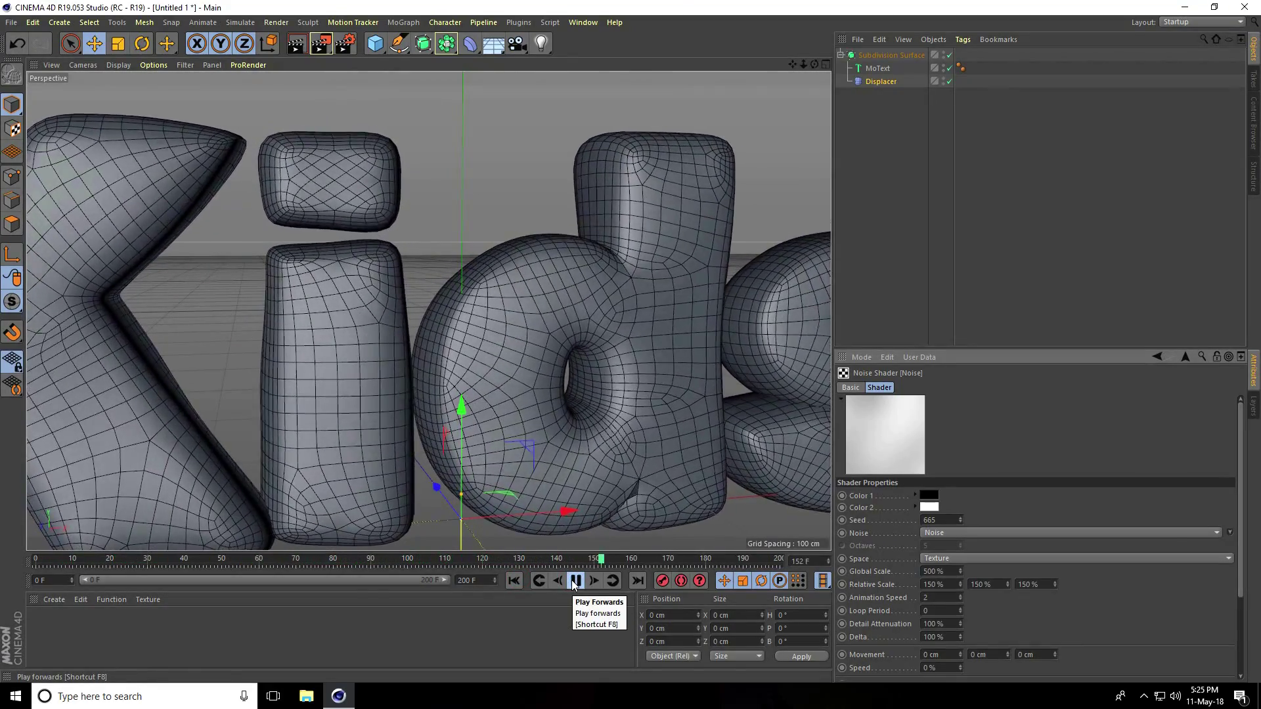
{"action": "left_click", "coordinate": [573, 581]}
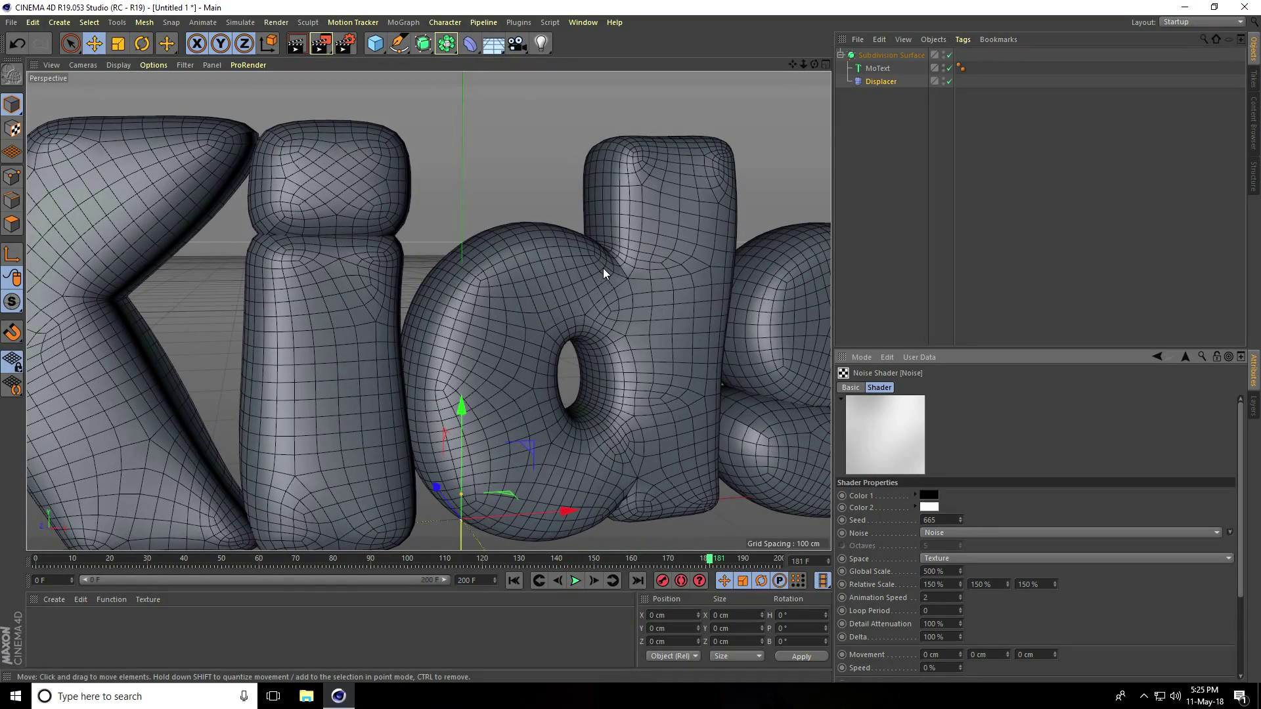
{"action": "scroll", "coordinate": [591, 273], "scroll_direction": "down", "scroll_amount": 4}
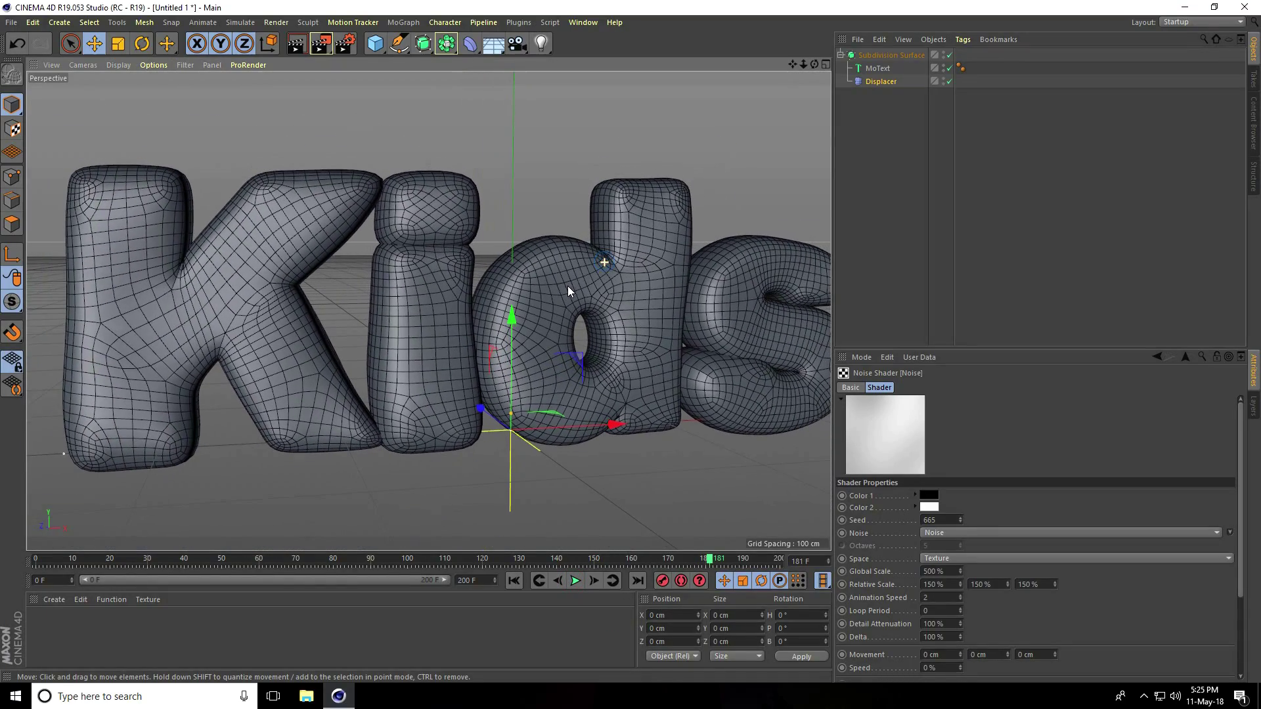
{"action": "left_click_drag", "start_coordinate": [567, 285], "coordinate": [503, 321], "text": "alt"}
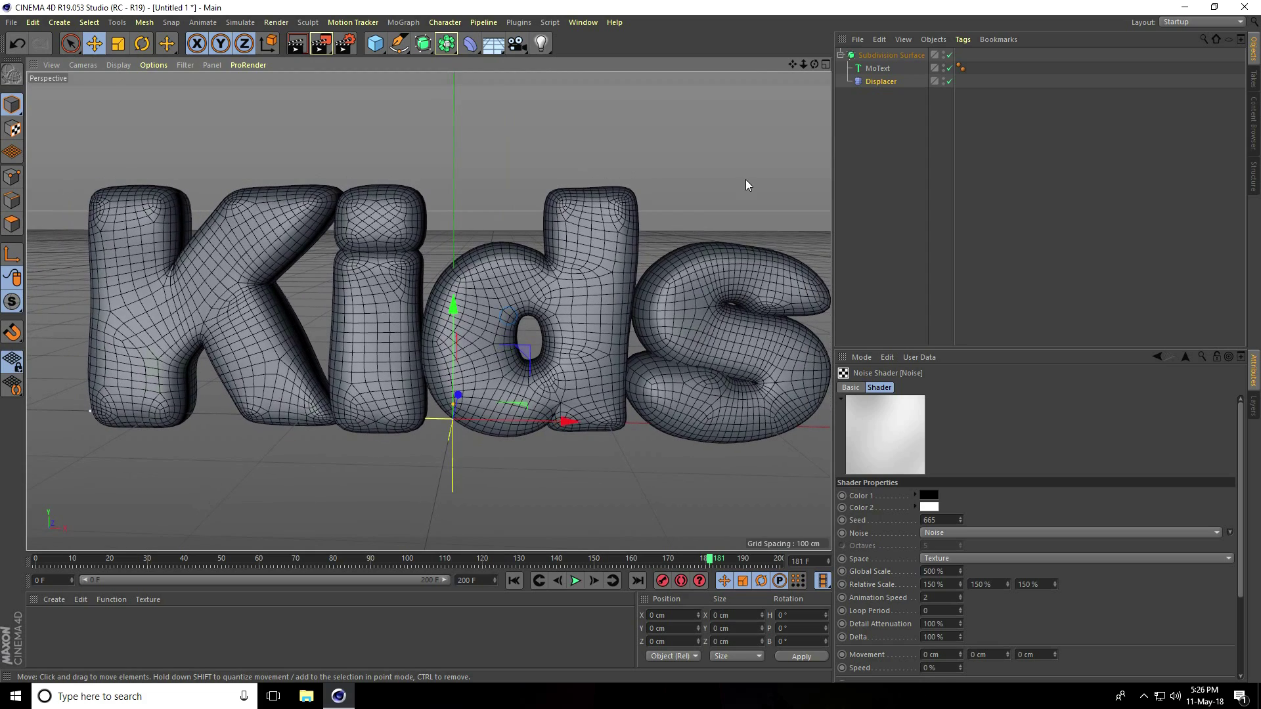
Add a Plain effector from the MoGraph Effector menu with the MoText selected
{"action": "left_click", "coordinate": [887, 68]}
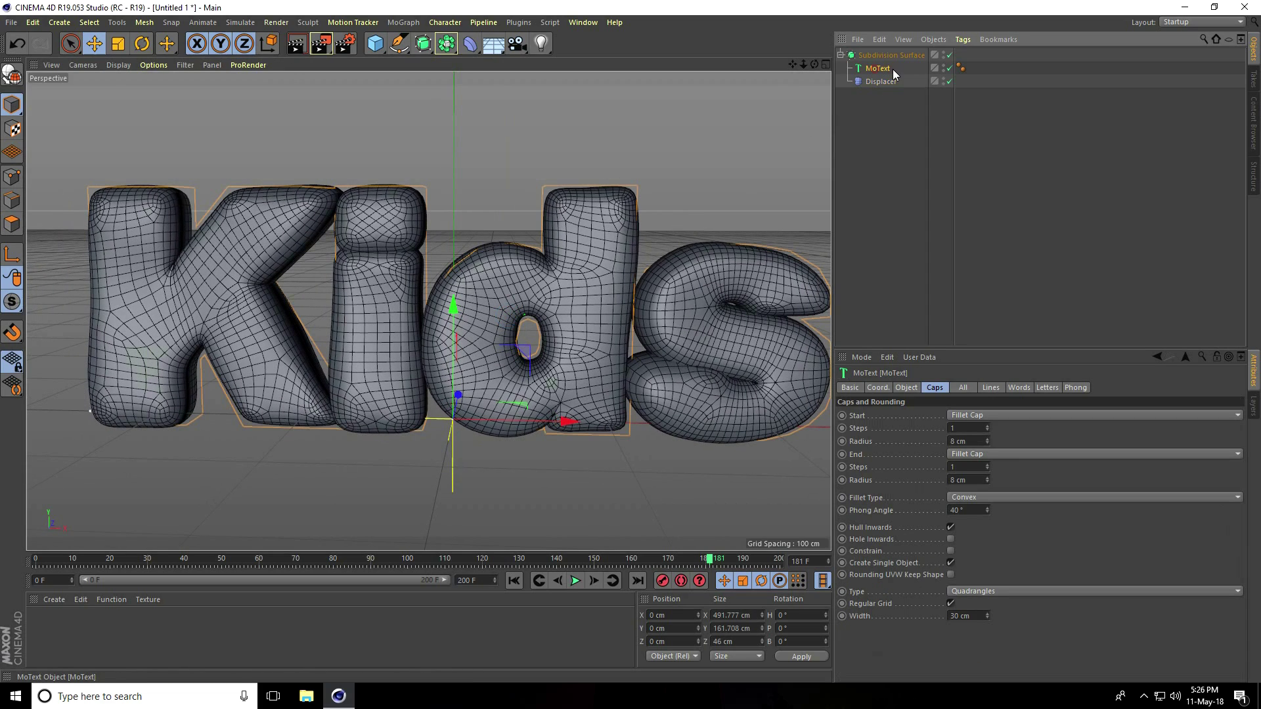
{"action": "left_click", "coordinate": [403, 22]}
{"action": "mouse_move", "coordinate": [410, 43]}
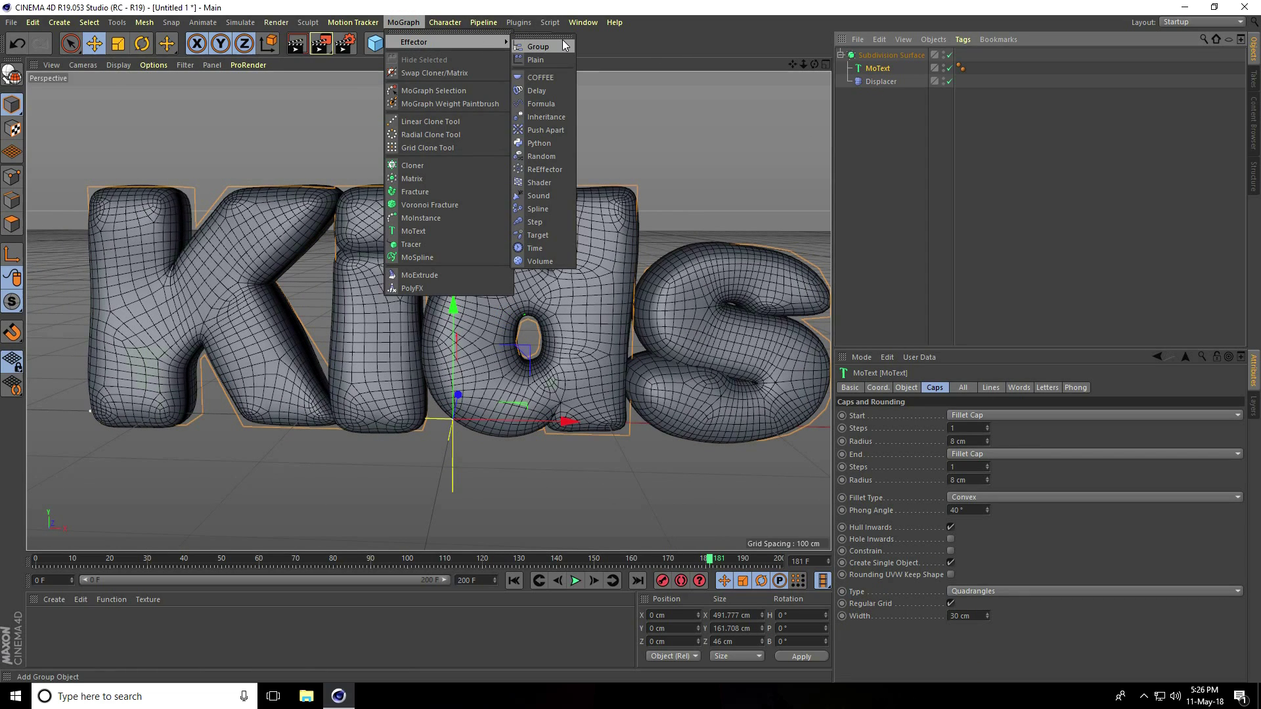
{"action": "left_click", "coordinate": [535, 60]}
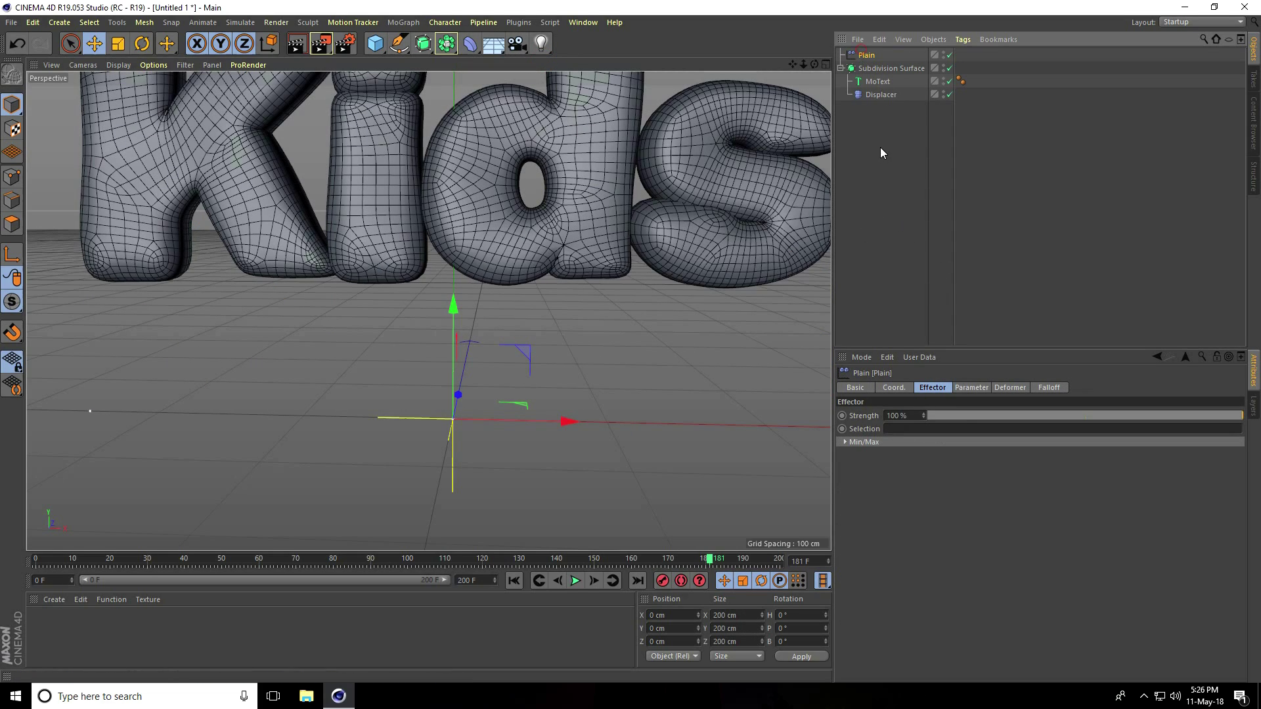
Offset the Plain effector's position by -100 cm in X and 50 cm in Y
{"action": "left_click", "coordinate": [977, 388]}
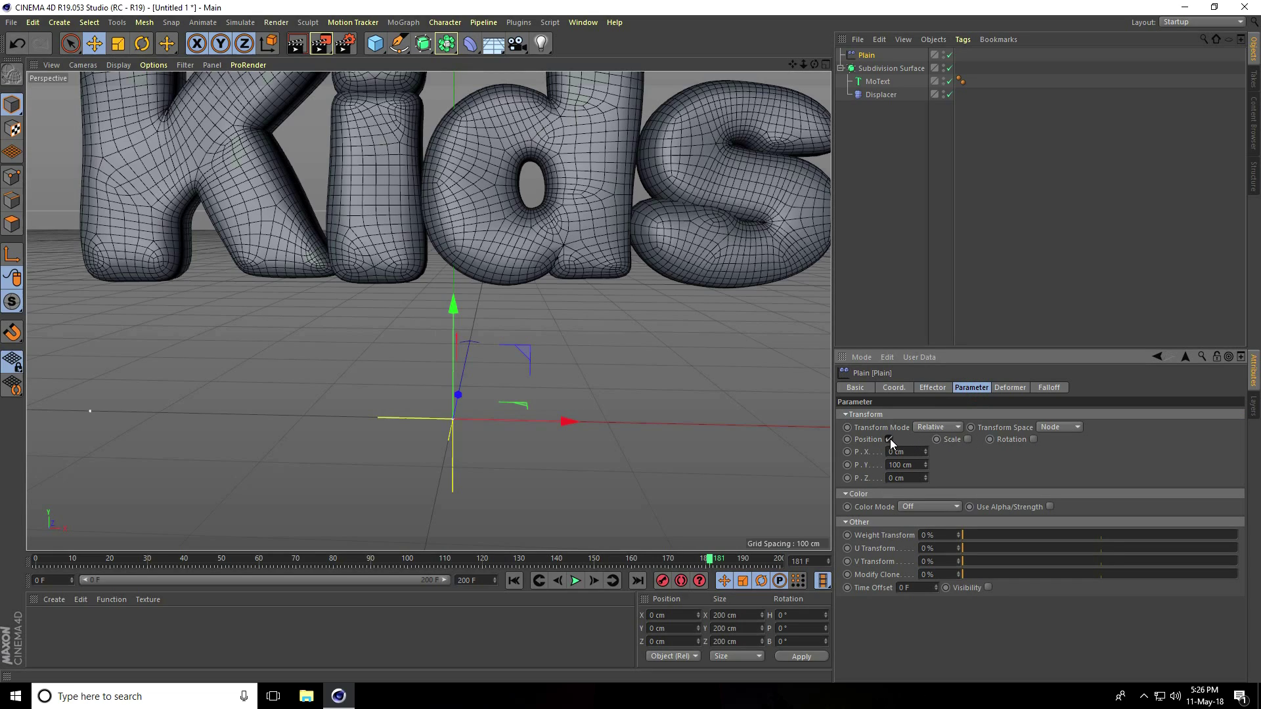
{"action": "left_click", "coordinate": [912, 451]}
{"action": "type", "text": "-100"}
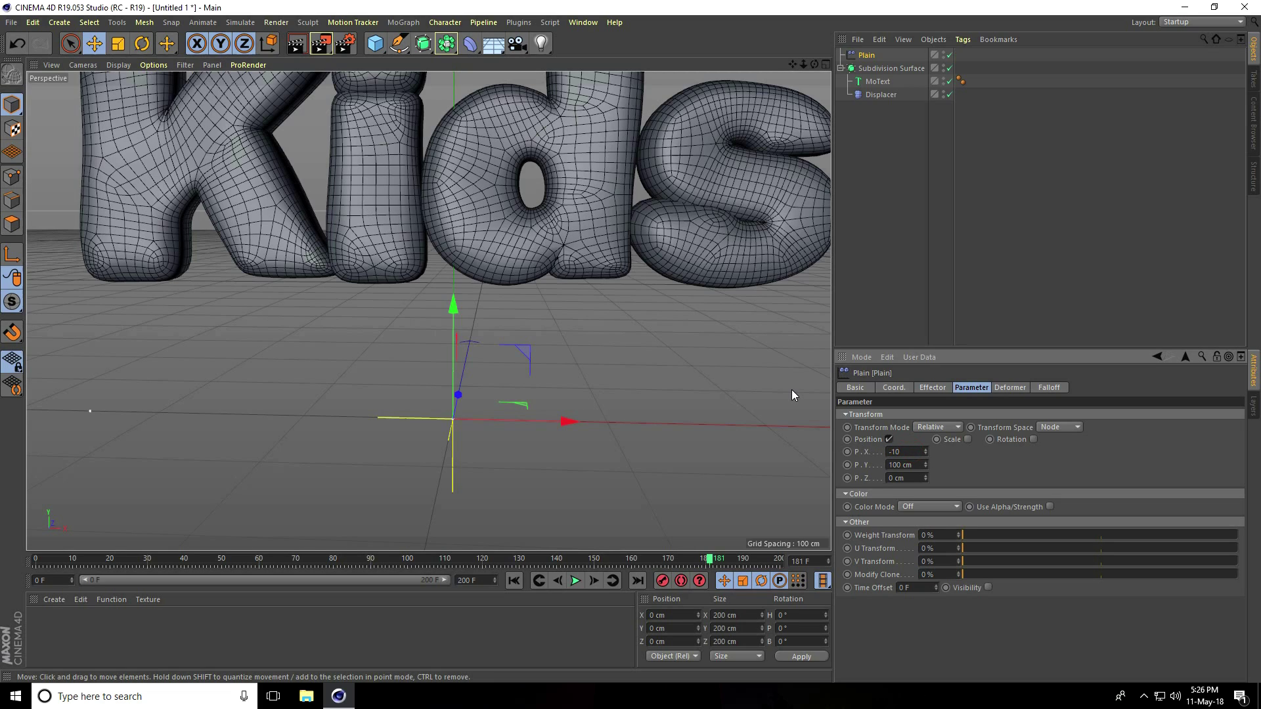
{"action": "key", "text": "Return"}
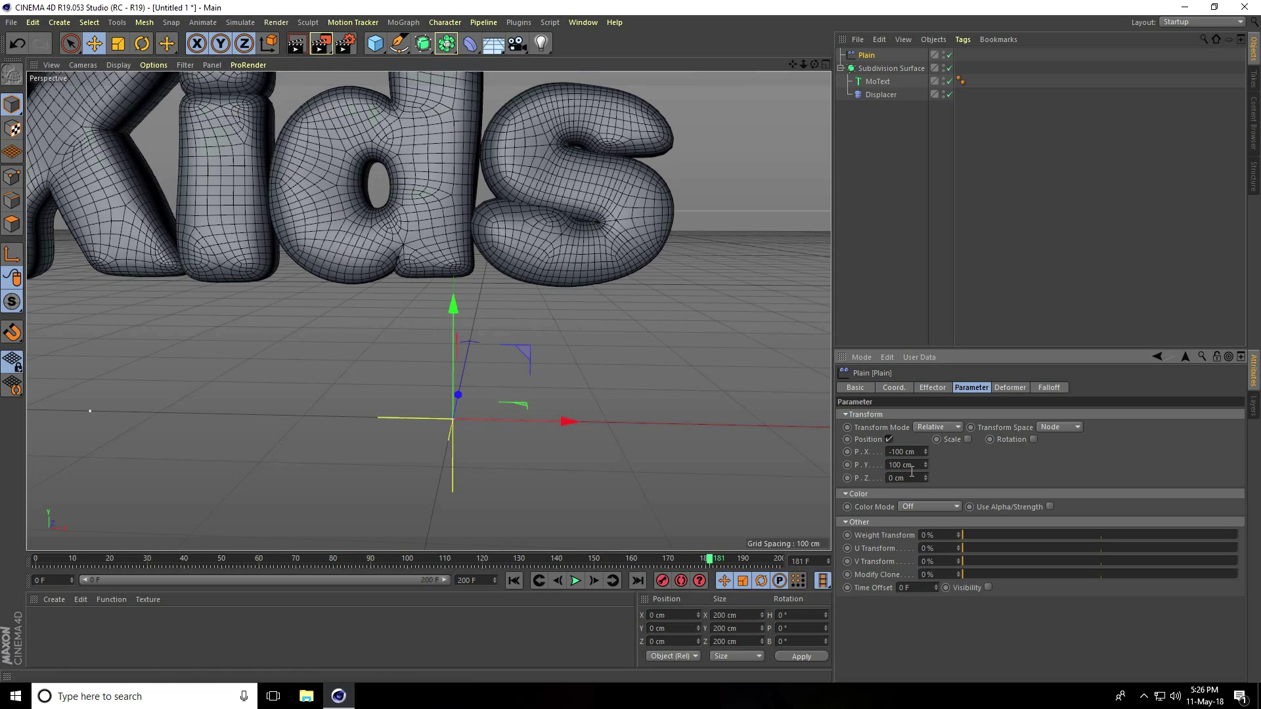
{"action": "left_click", "coordinate": [910, 464]}
{"action": "type", "text": "50"}
{"action": "key", "text": "Return"}
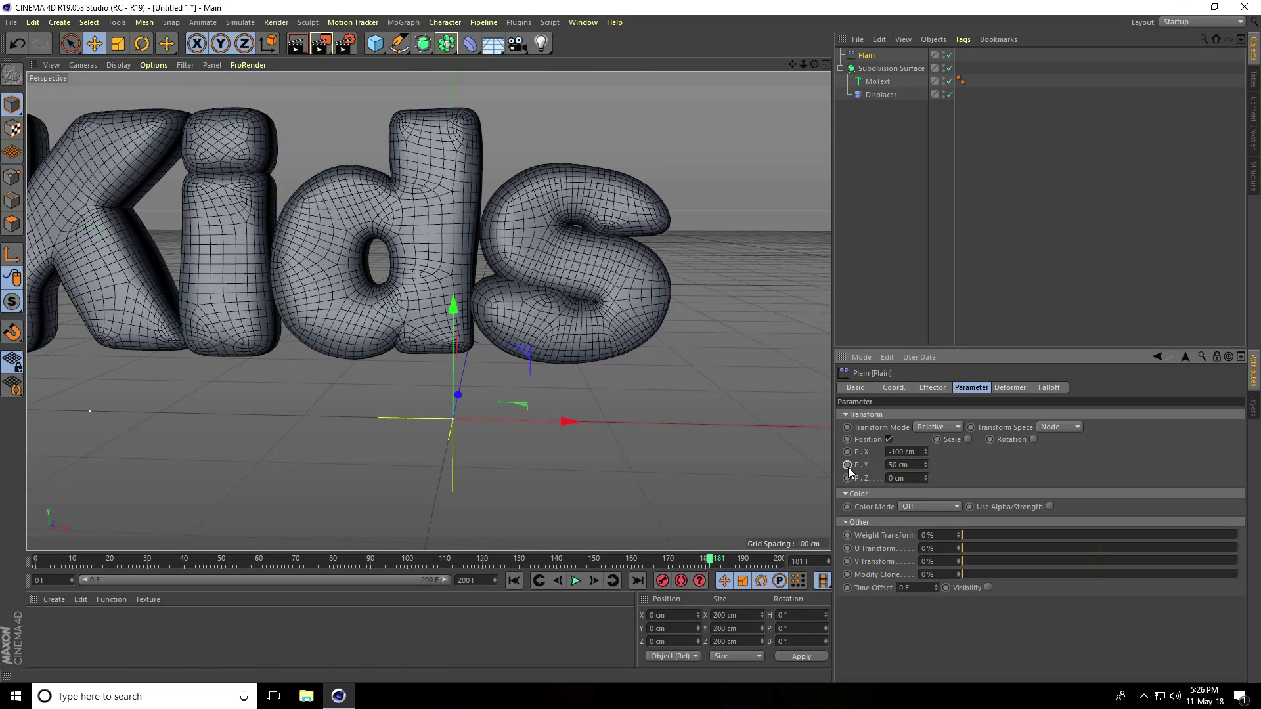
Enable uniform scale on the effector and set it to -1, hiding the letters
{"action": "scroll", "coordinate": [518, 301], "scroll_direction": "down", "scroll_amount": 3}
{"action": "scroll", "coordinate": [508, 309], "scroll_direction": "up", "scroll_amount": 4}
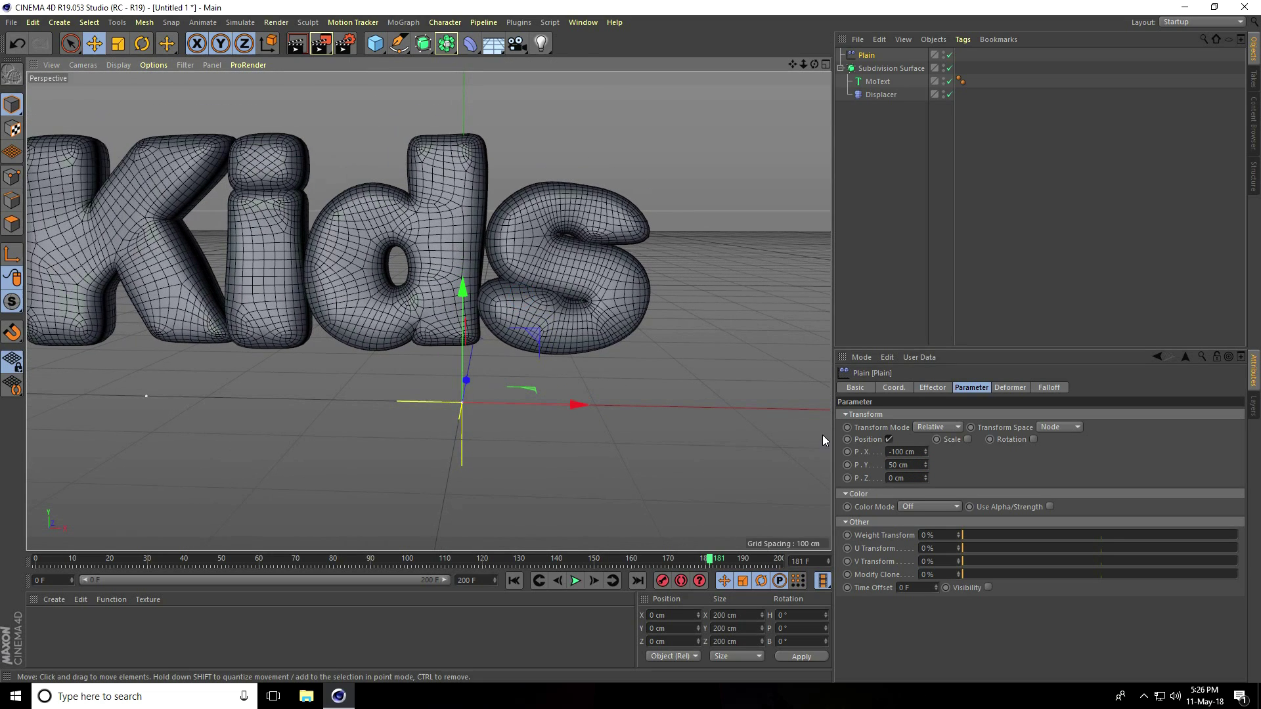
{"action": "left_click", "coordinate": [968, 440]}
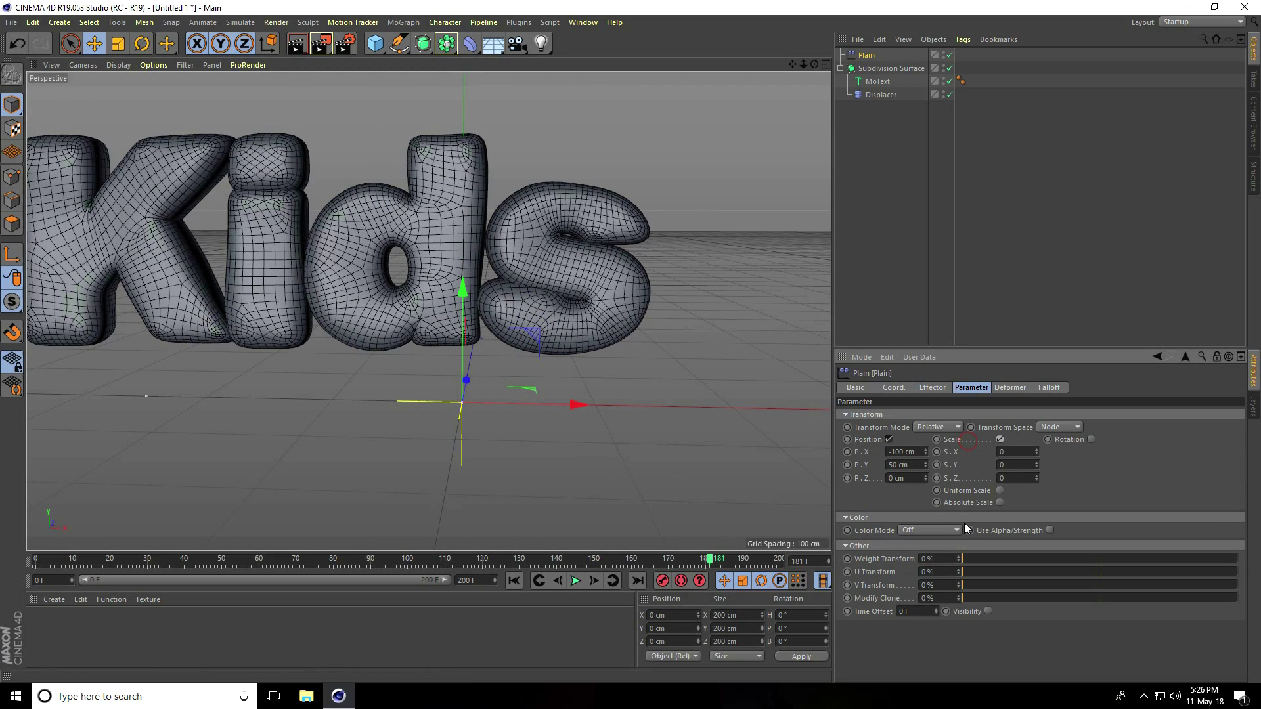
{"action": "left_click", "coordinate": [1000, 490]}
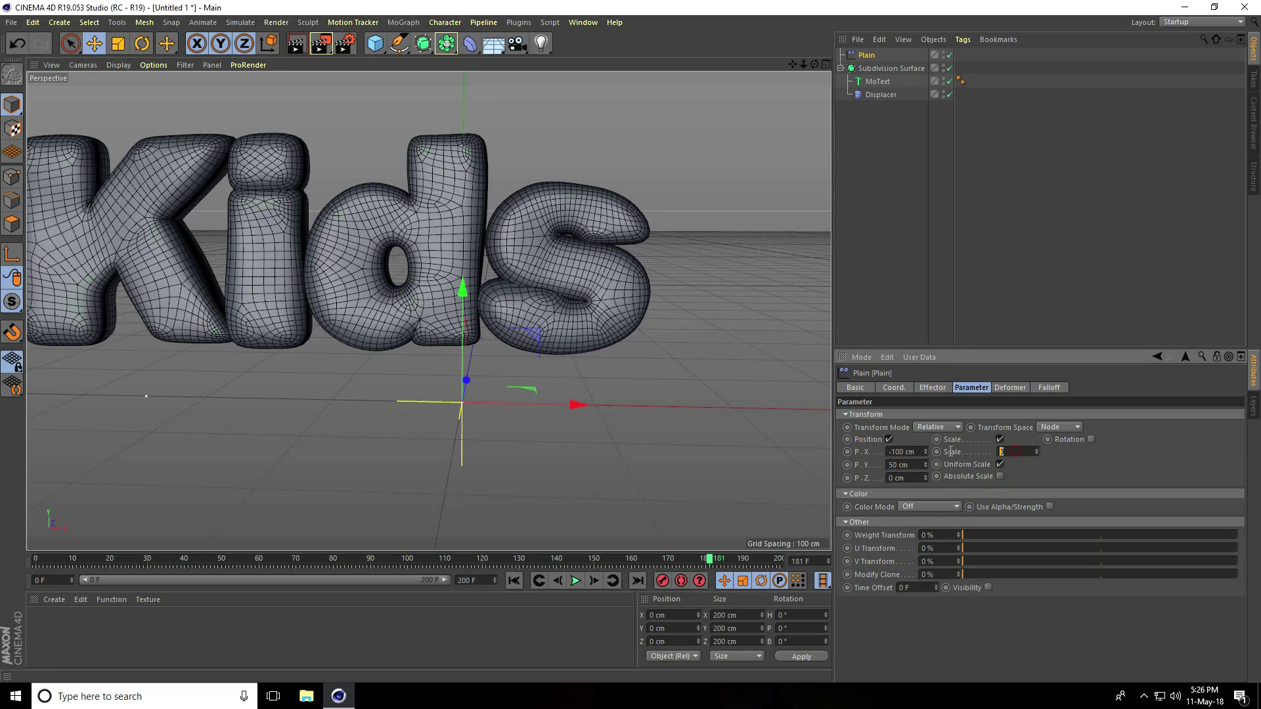
{"action": "key", "text": "Return"}
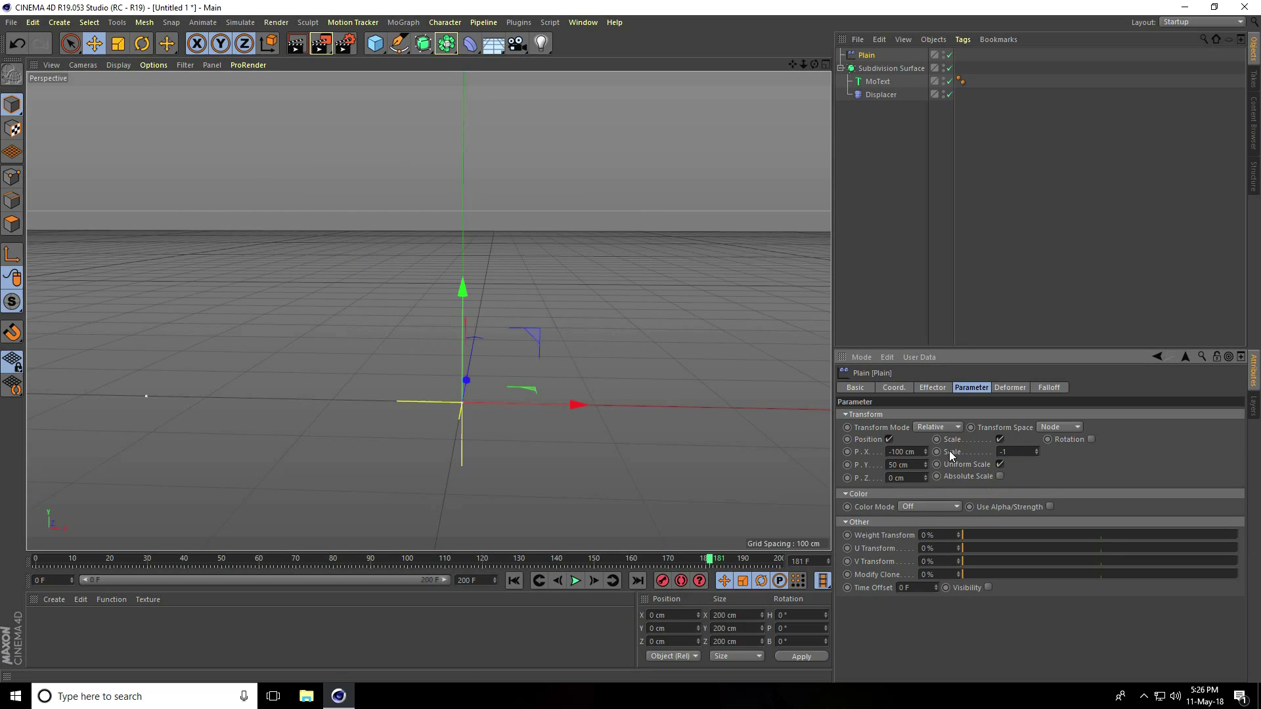
{"action": "left_click", "coordinate": [1045, 389]}
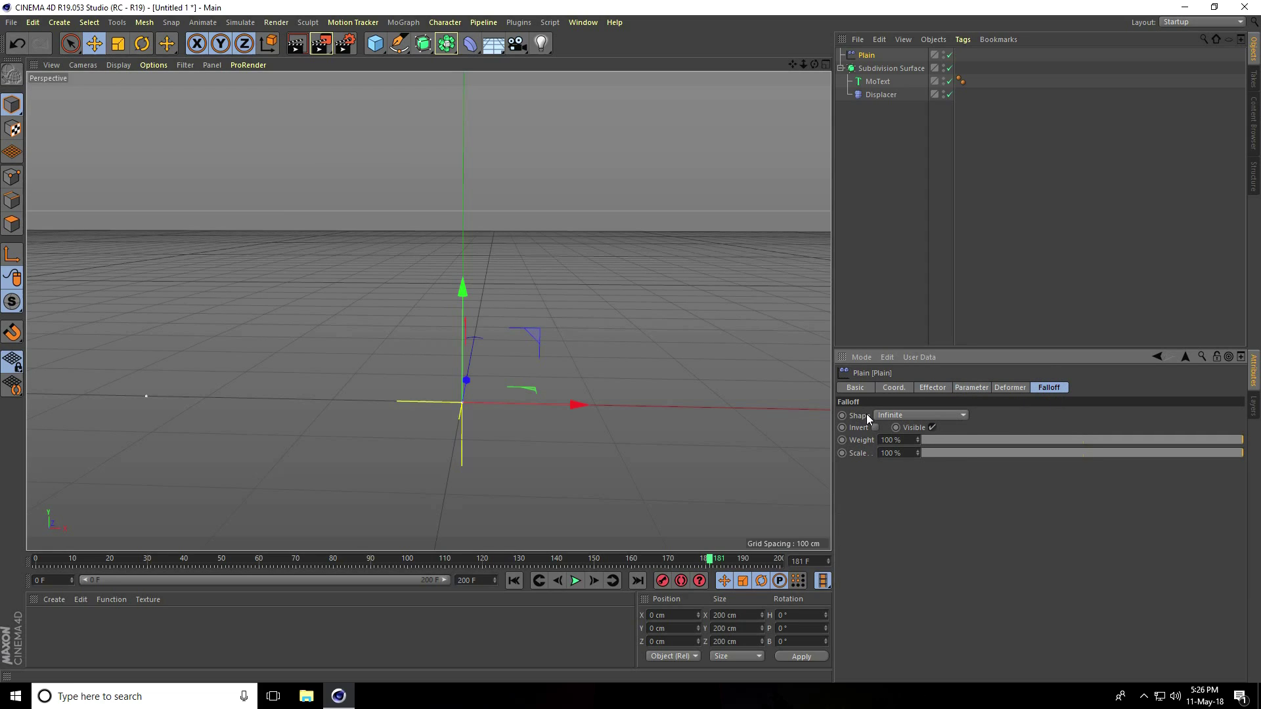
Give the Plain effector a Linear falloff facing -X and move it to about X 143 cm
{"action": "left_click", "coordinate": [888, 414]}
{"action": "left_click", "coordinate": [907, 495]}
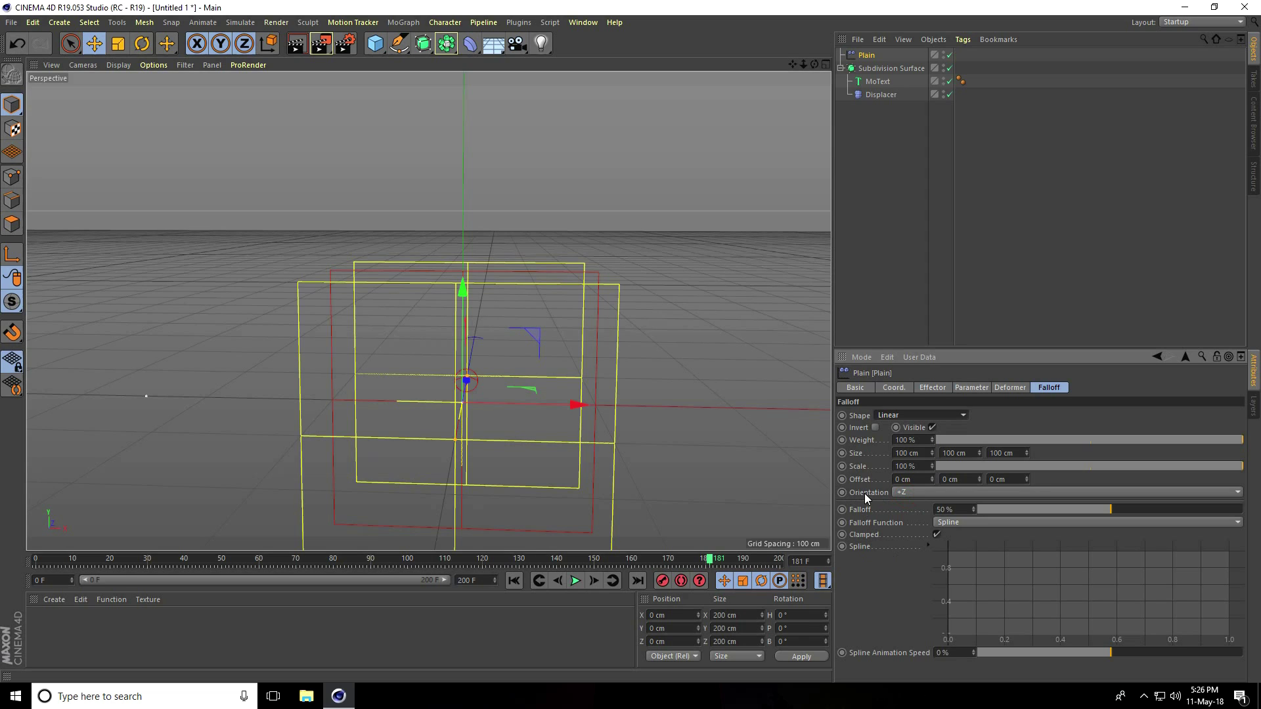
{"action": "left_click", "coordinate": [905, 492]}
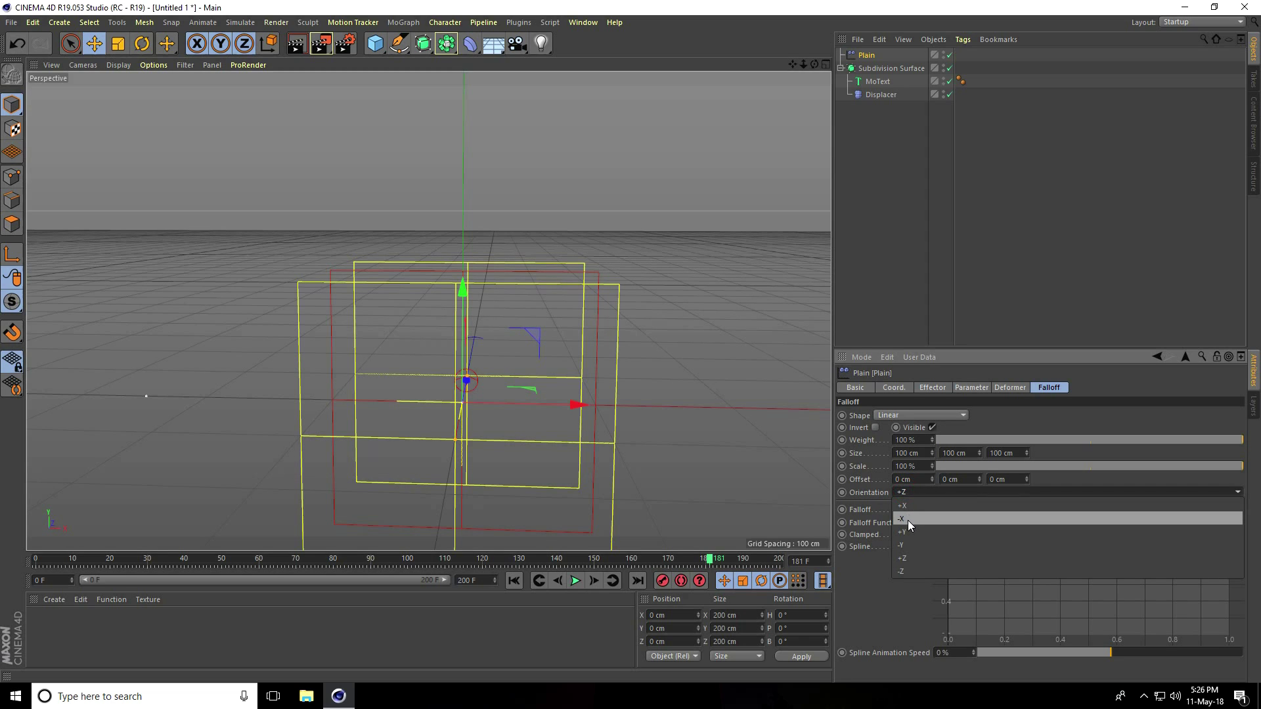
{"action": "left_click", "coordinate": [905, 519]}
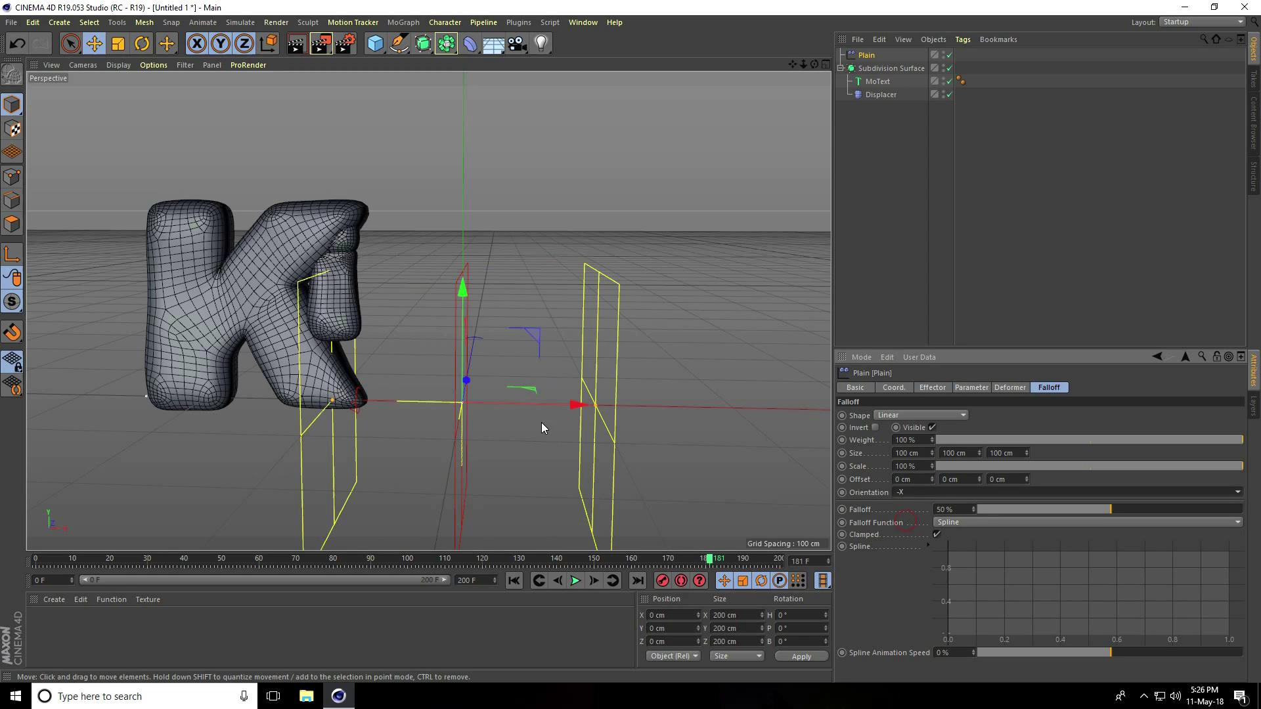
{"action": "left_click_drag", "start_coordinate": [569, 406], "coordinate": [721, 360]}
{"action": "scroll", "coordinate": [625, 282], "scroll_direction": "up", "scroll_amount": 4}
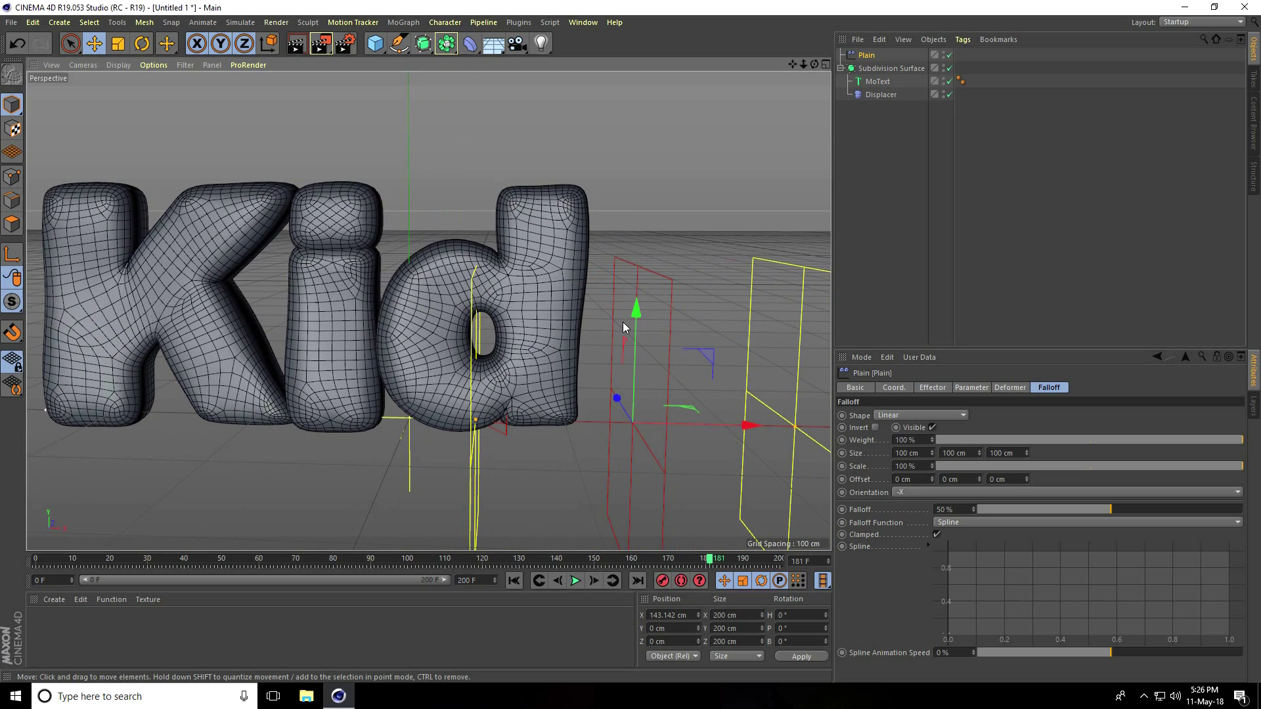
Pitch the Plain effector 180° and sweep it along X to test the effect
{"action": "left_click", "coordinate": [971, 388]}
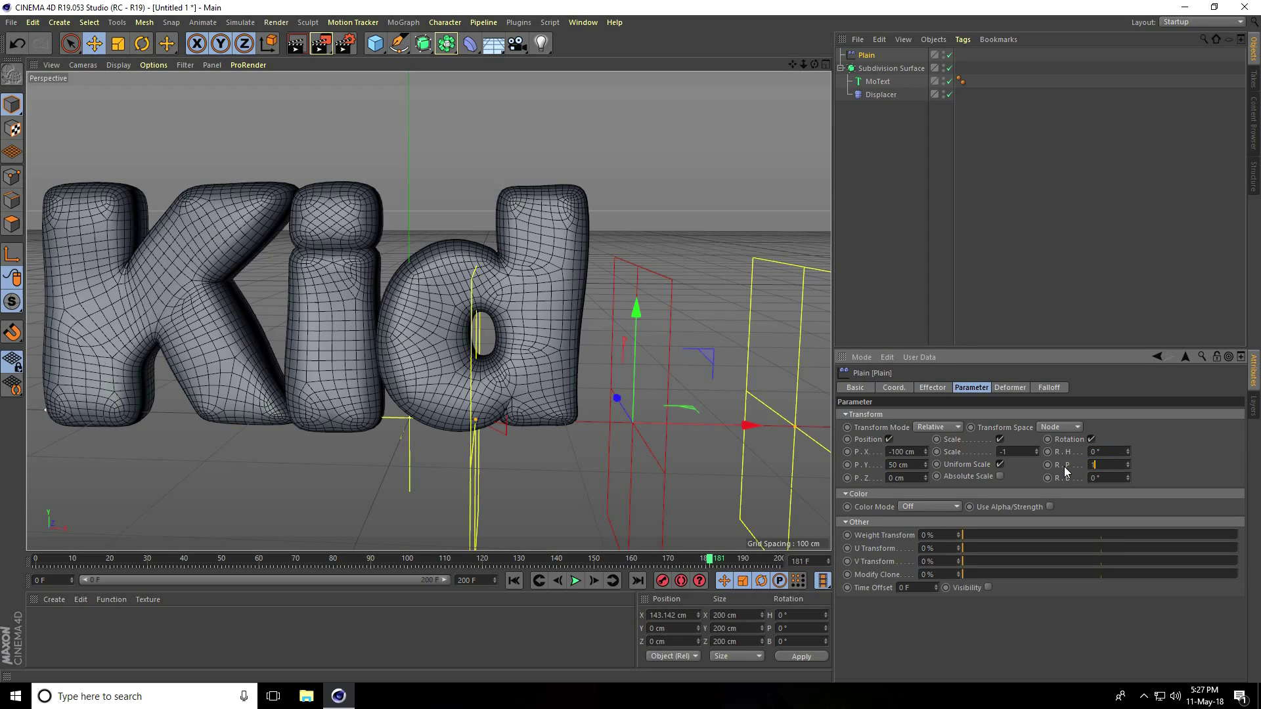
{"action": "key", "text": "Return"}
{"action": "scroll", "coordinate": [574, 388], "scroll_direction": "down", "scroll_amount": 3}
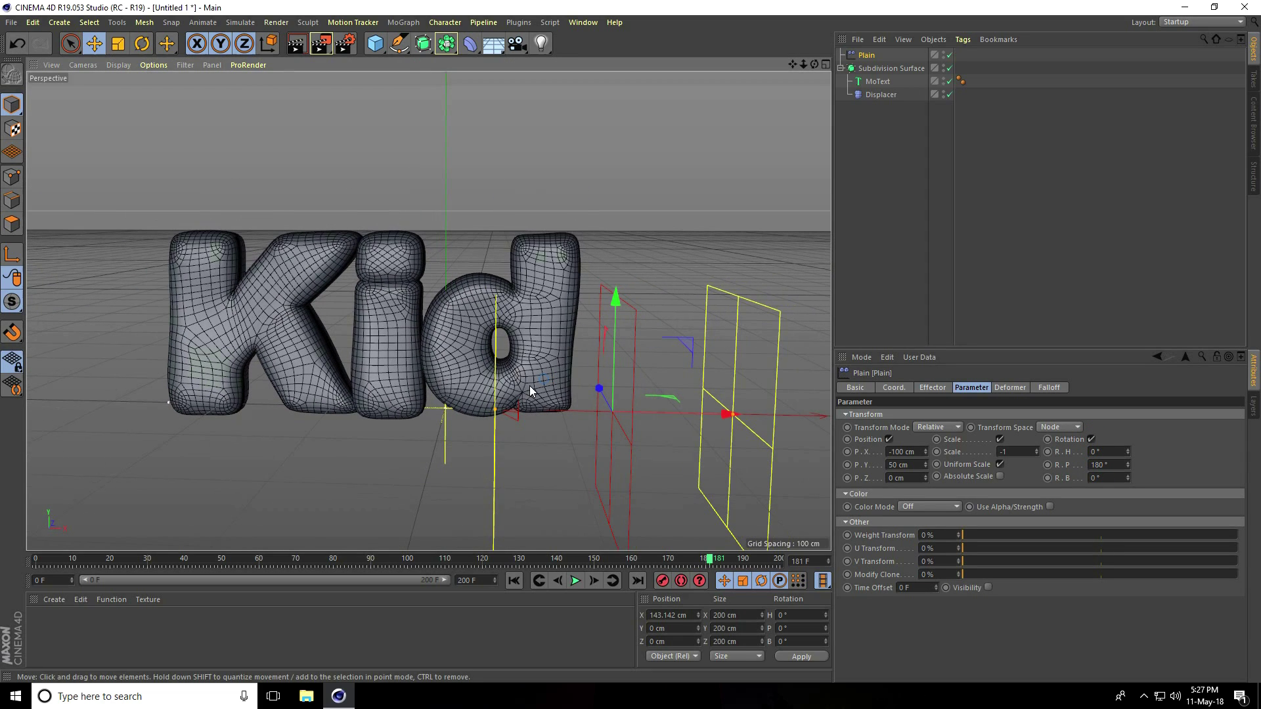
{"action": "left_click_drag", "start_coordinate": [718, 412], "coordinate": [349, 361]}
Animate the effector's X position, starting left at frame 0 and ending right at frame 60
{"action": "left_click", "coordinate": [514, 580]}
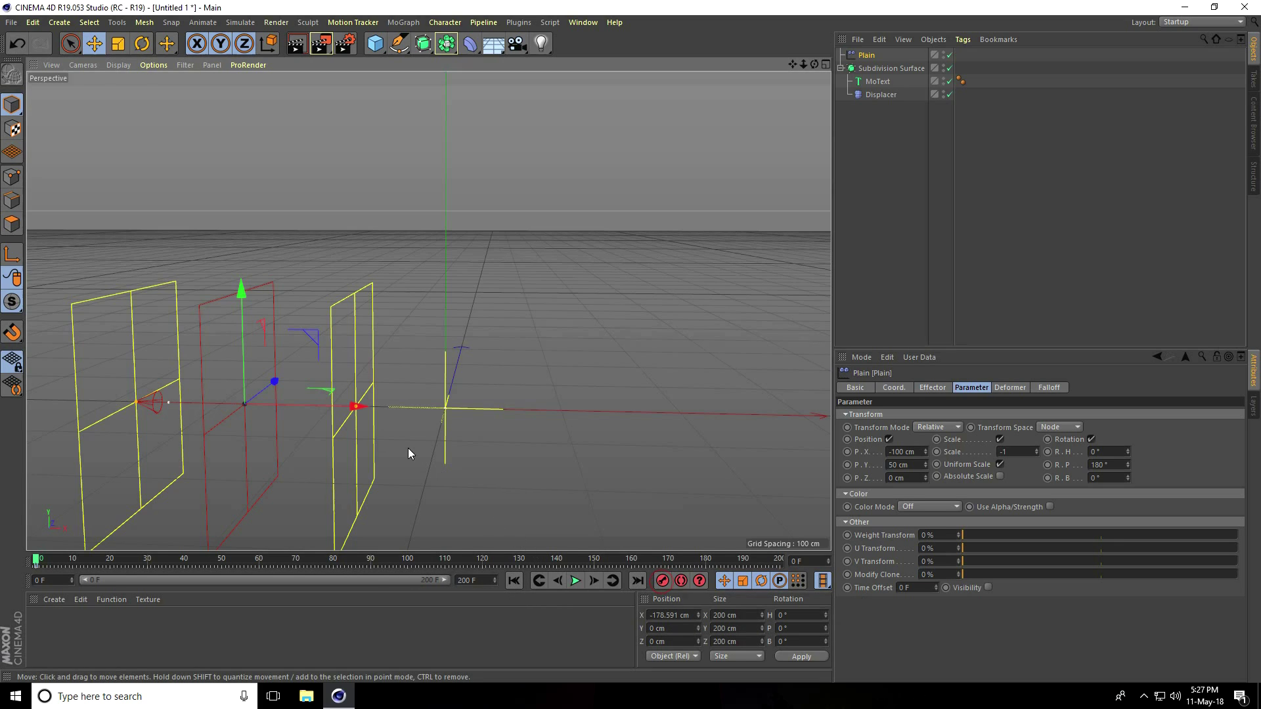
{"action": "left_click_drag", "start_coordinate": [353, 407], "coordinate": [462, 426]}
{"action": "left_click_drag", "start_coordinate": [35, 559], "coordinate": [102, 563]}
{"action": "left_click_drag", "start_coordinate": [243, 574], "coordinate": [262, 570]}
{"action": "left_click_drag", "start_coordinate": [355, 407], "coordinate": [855, 476]}
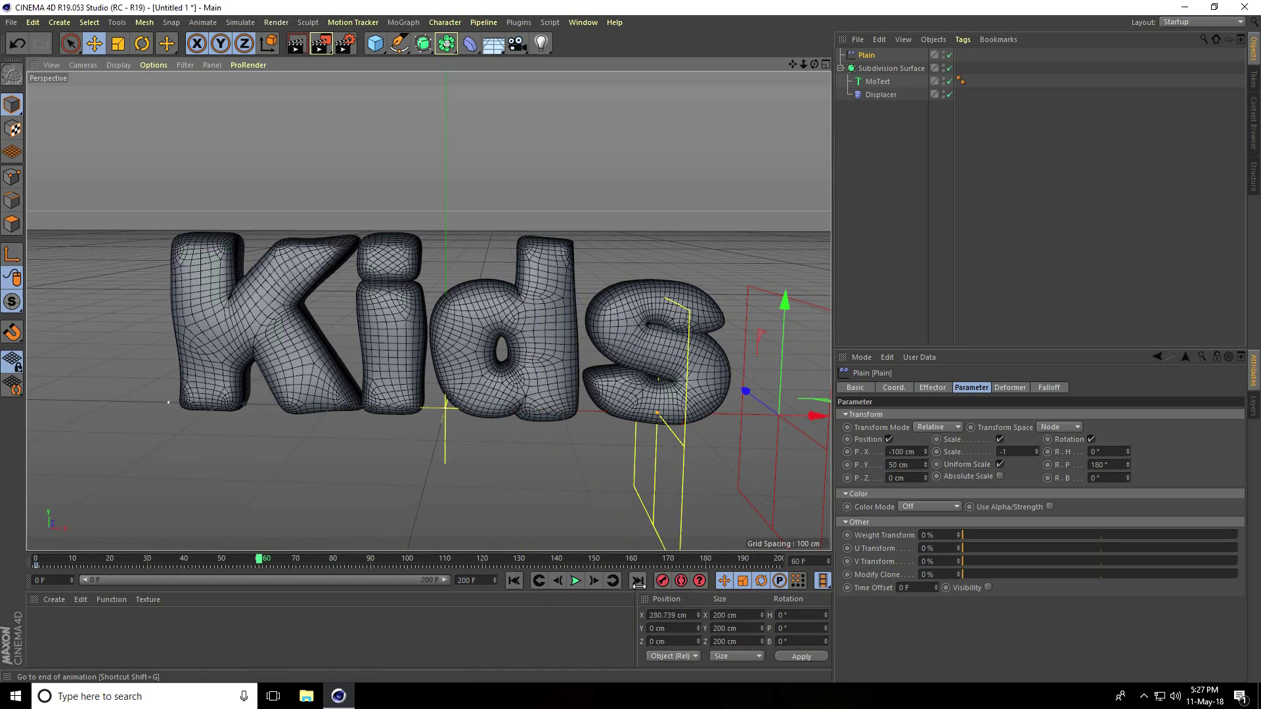
Play the animation from the start twice to watch the Kids letters build up
{"action": "left_click", "coordinate": [521, 581]}
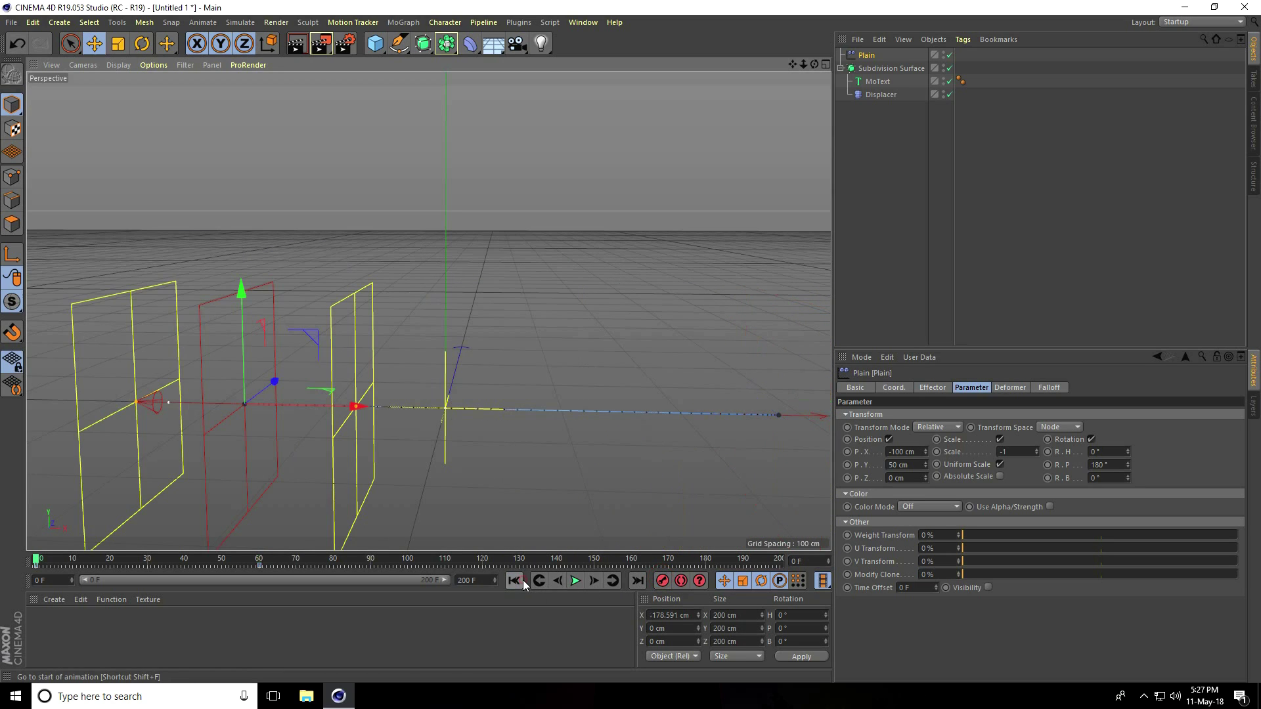
{"action": "left_click", "coordinate": [575, 581]}
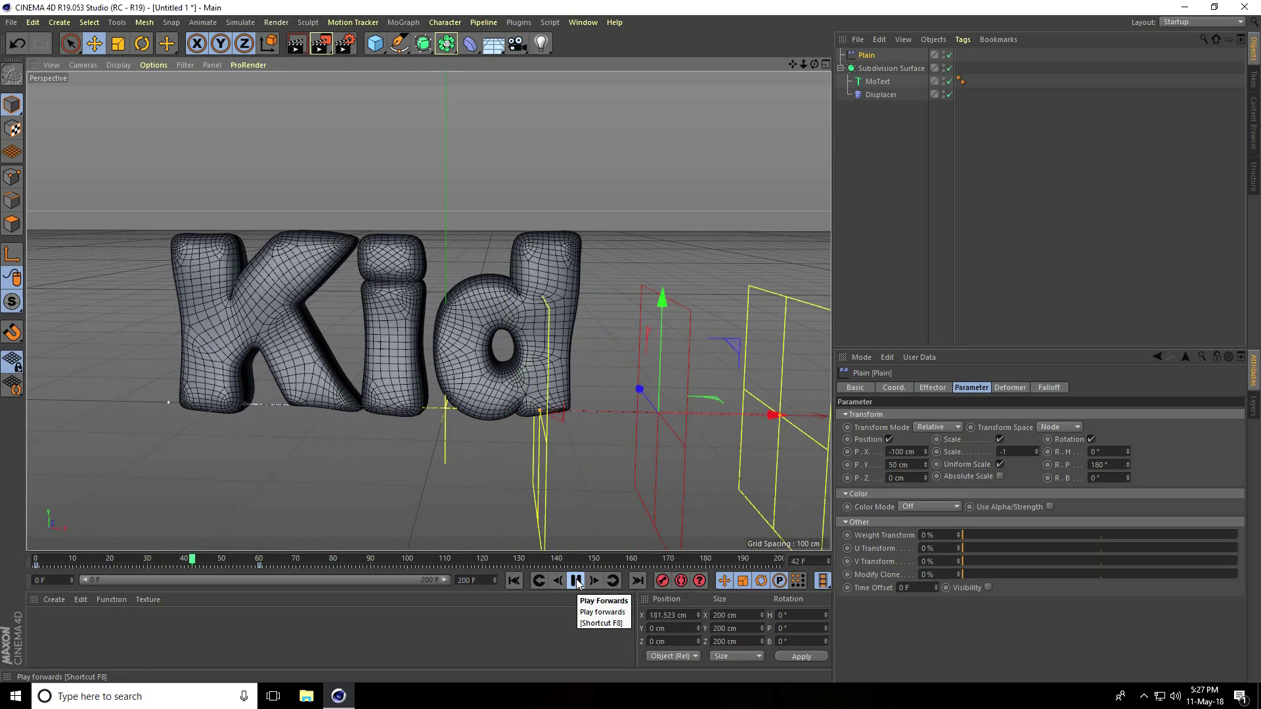
{"action": "left_click", "coordinate": [576, 582]}
{"action": "scroll", "coordinate": [472, 320], "scroll_direction": "up", "scroll_amount": 2}
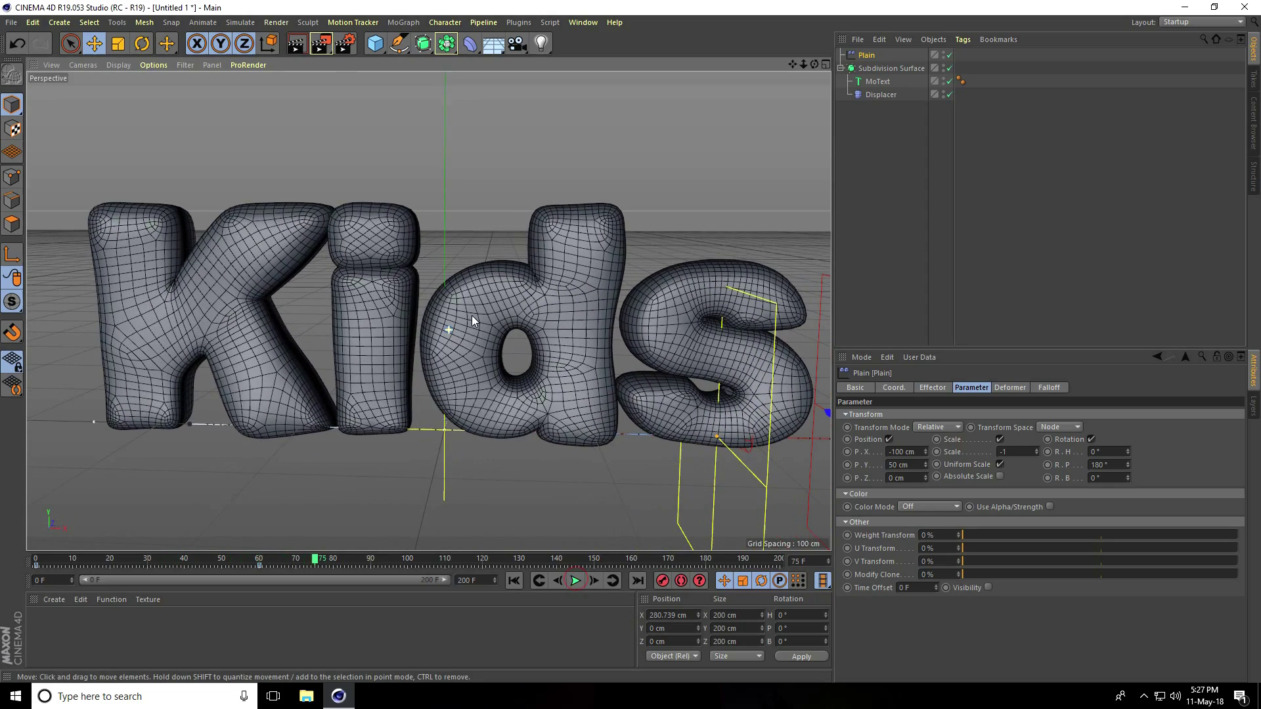
{"action": "scroll", "coordinate": [388, 309], "scroll_direction": "down", "scroll_amount": 1}
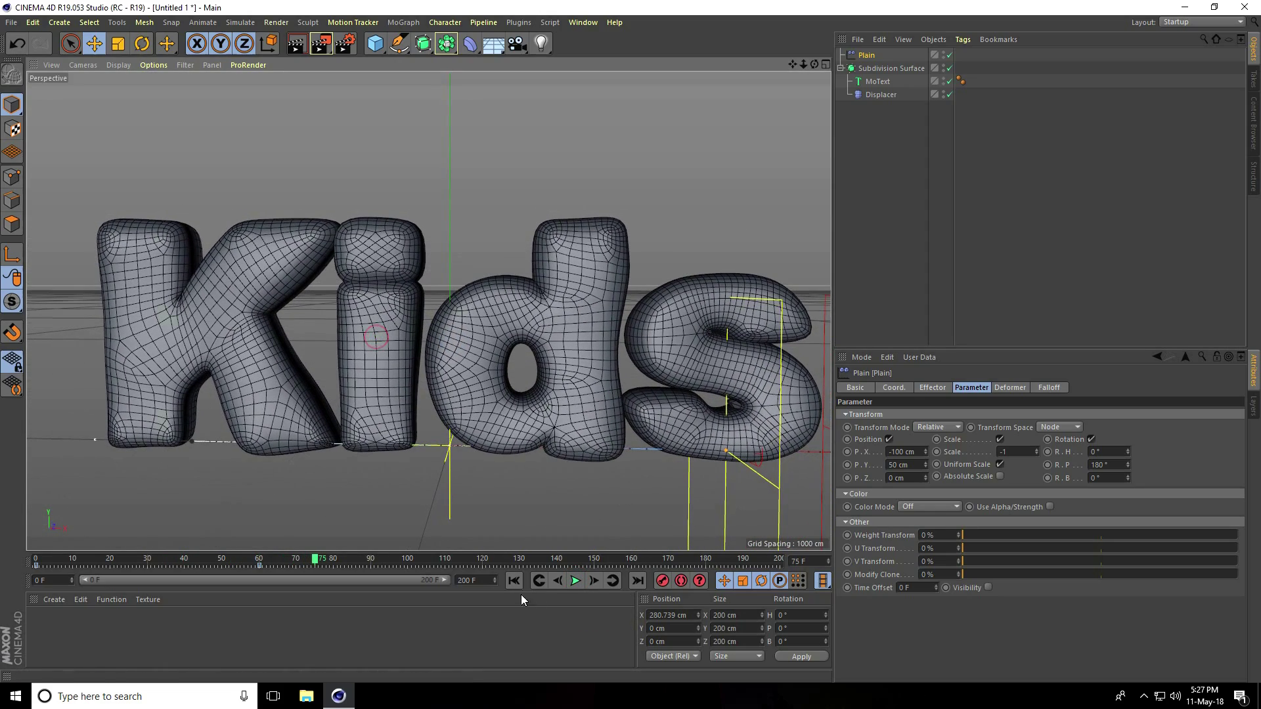
{"action": "left_click", "coordinate": [518, 582]}
{"action": "left_click", "coordinate": [575, 581]}
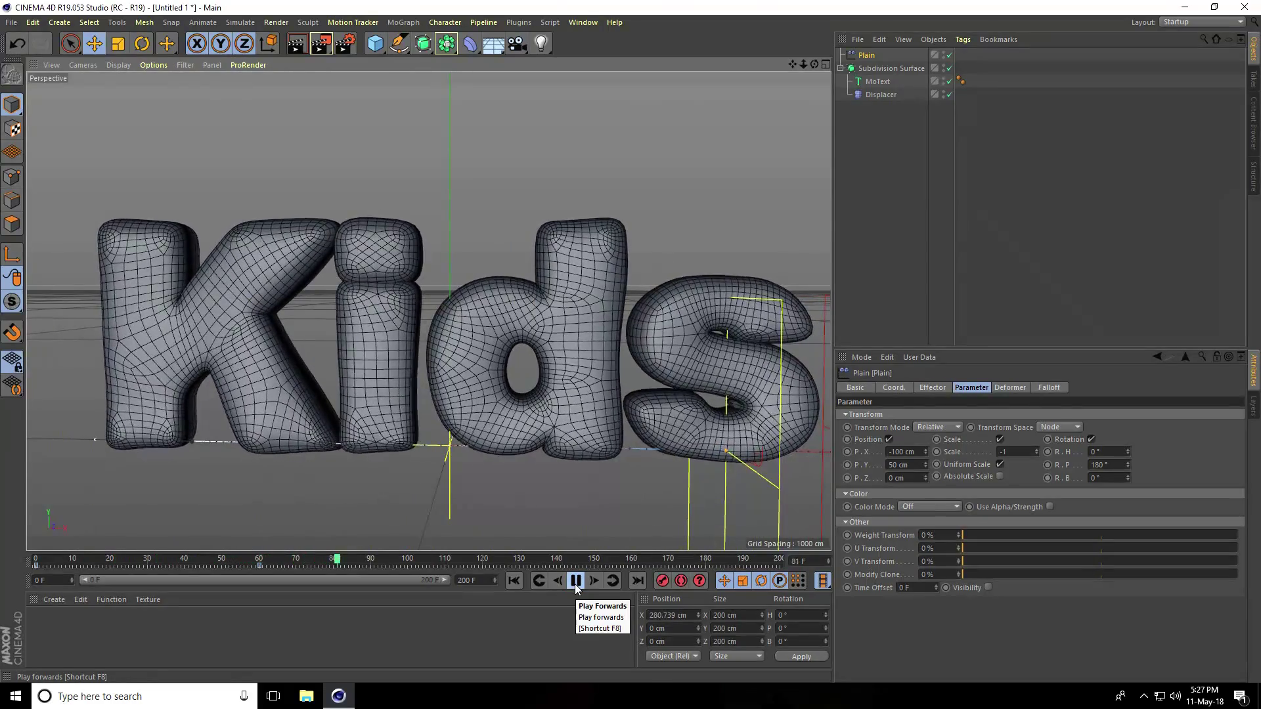
{"action": "left_click", "coordinate": [576, 581]}
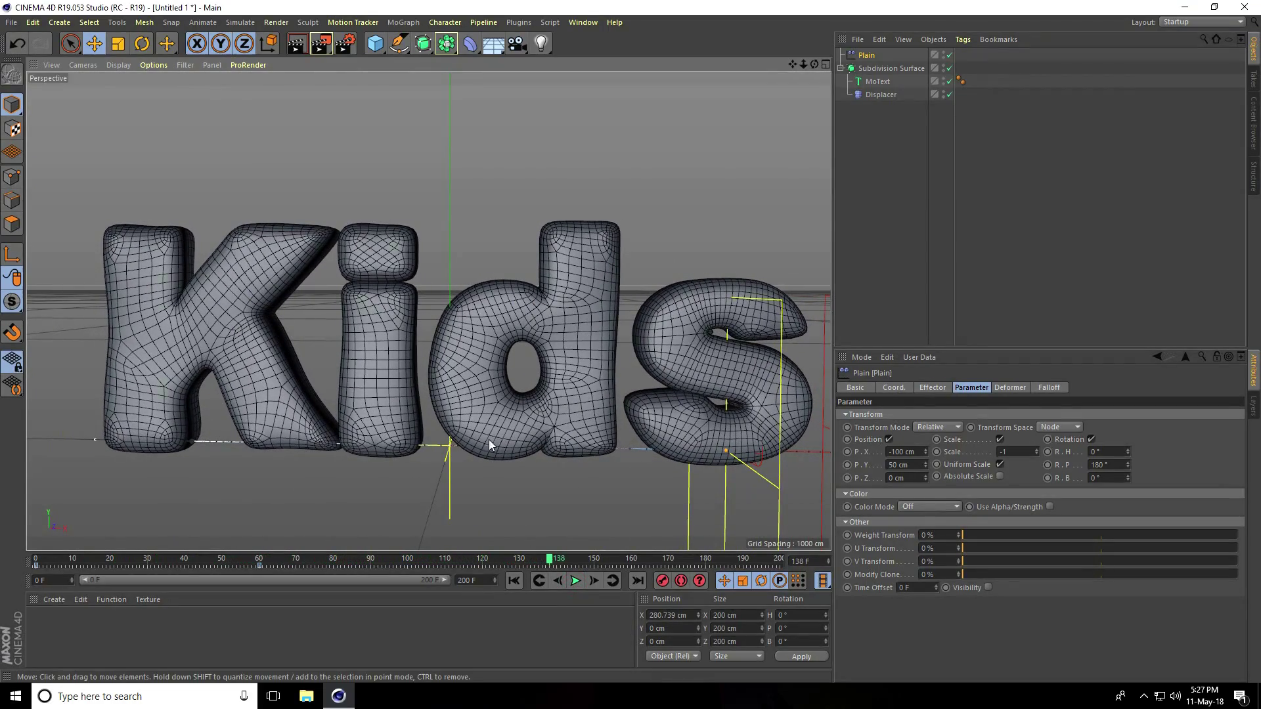
{"action": "left_click", "coordinate": [879, 82]}
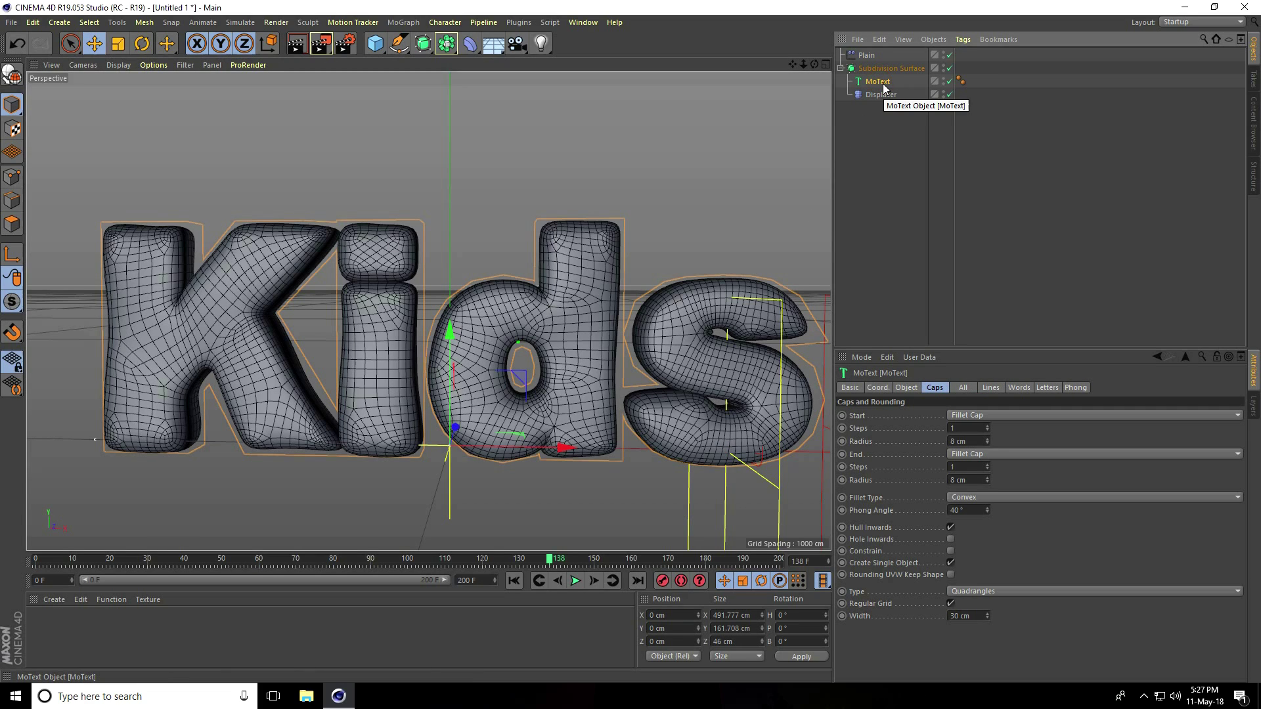
Add a Delay effector in Spring mode with 70% strength
{"action": "left_click", "coordinate": [405, 24]}
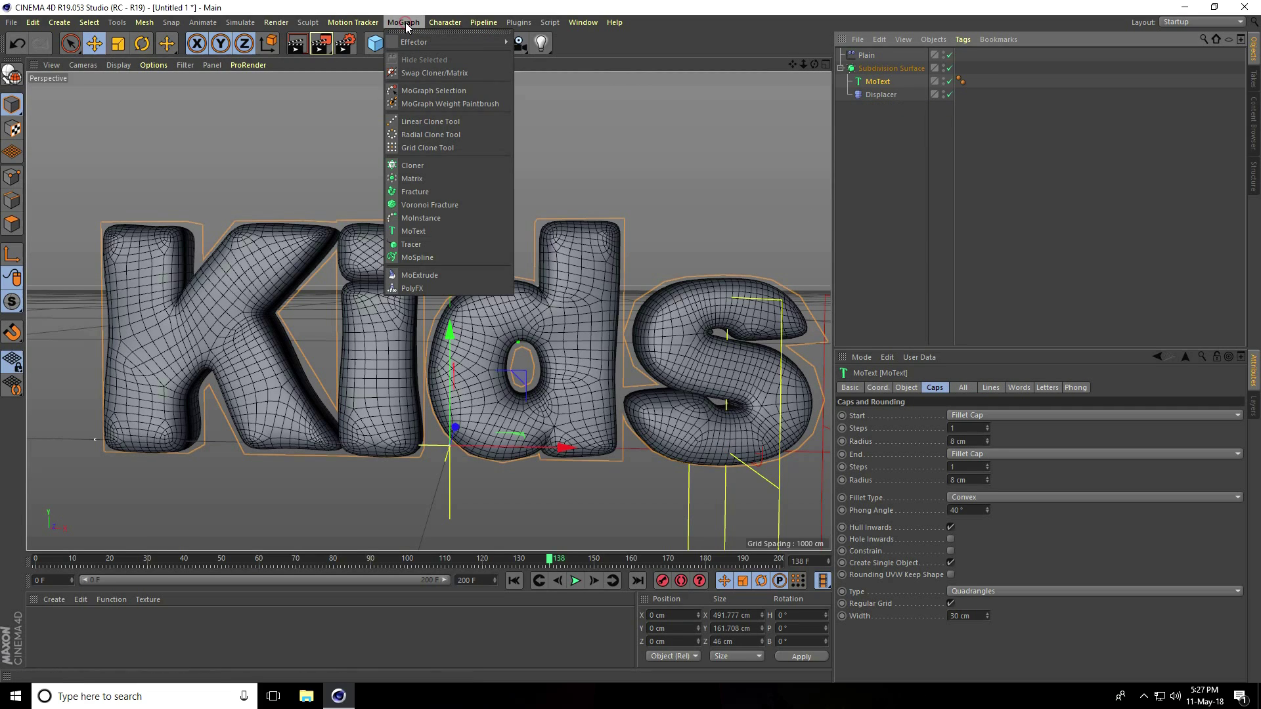
{"action": "mouse_move", "coordinate": [421, 41]}
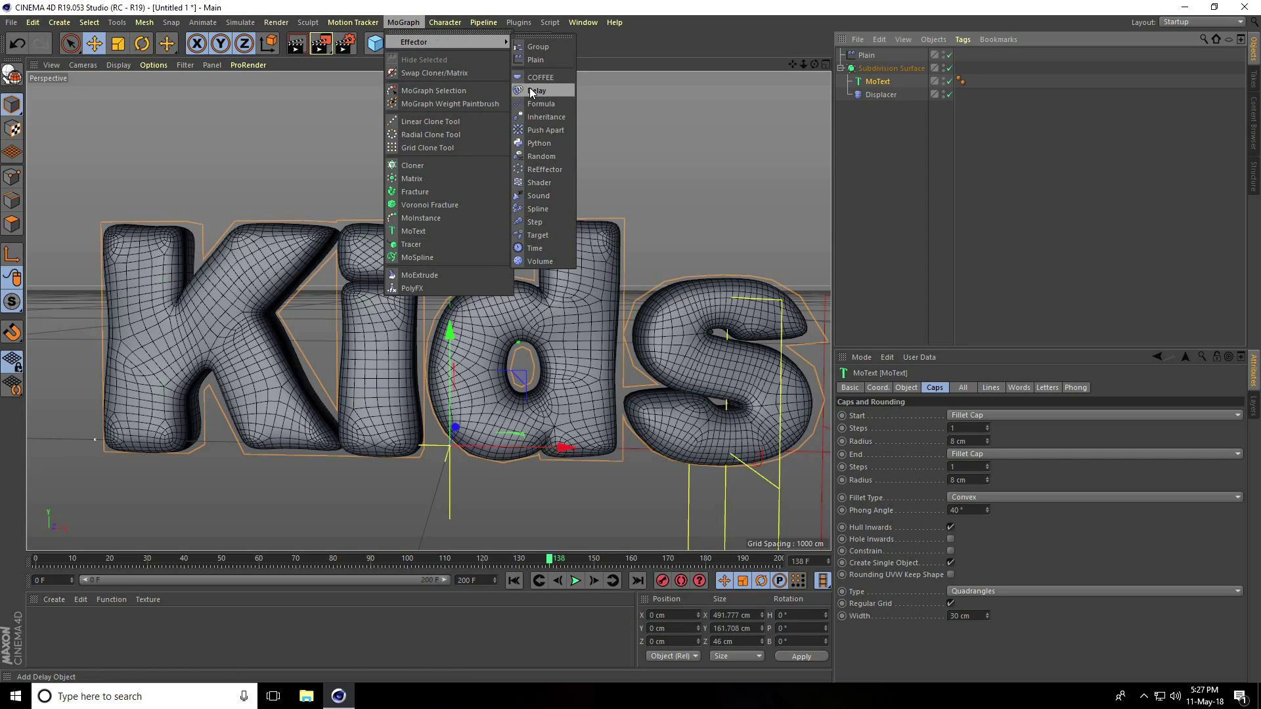
{"action": "left_click", "coordinate": [546, 90]}
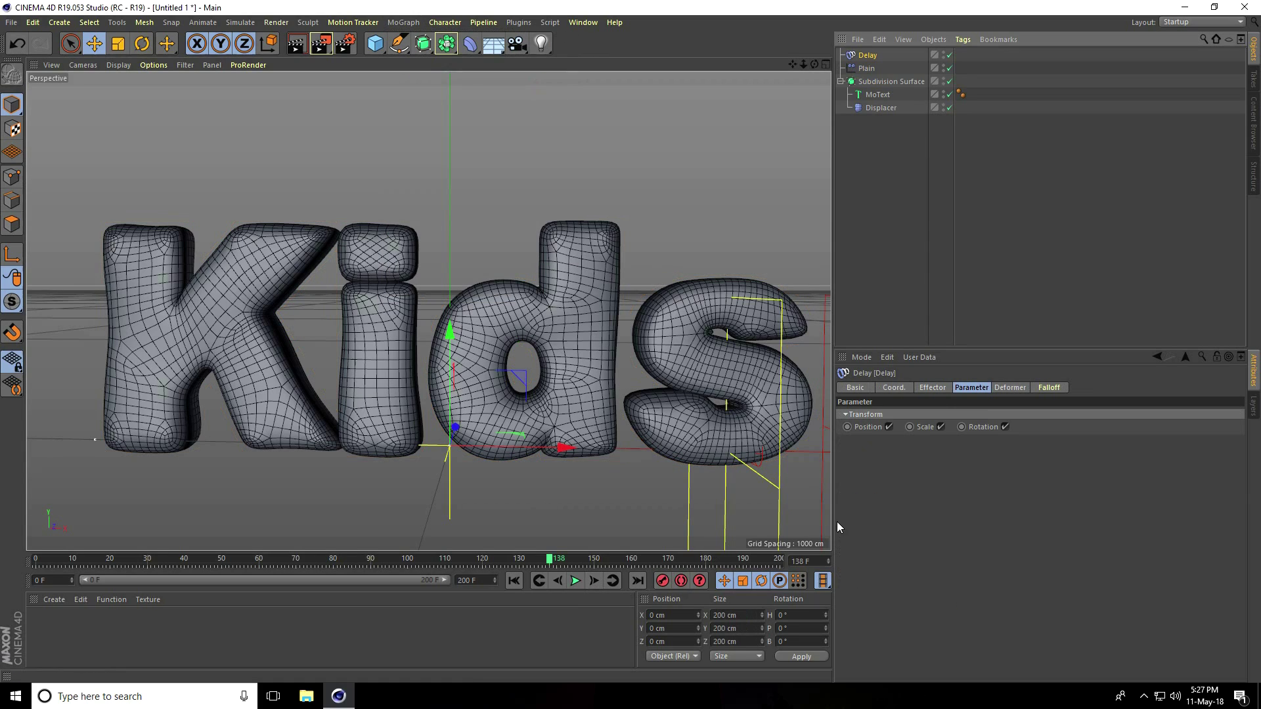
{"action": "left_click", "coordinate": [932, 388]}
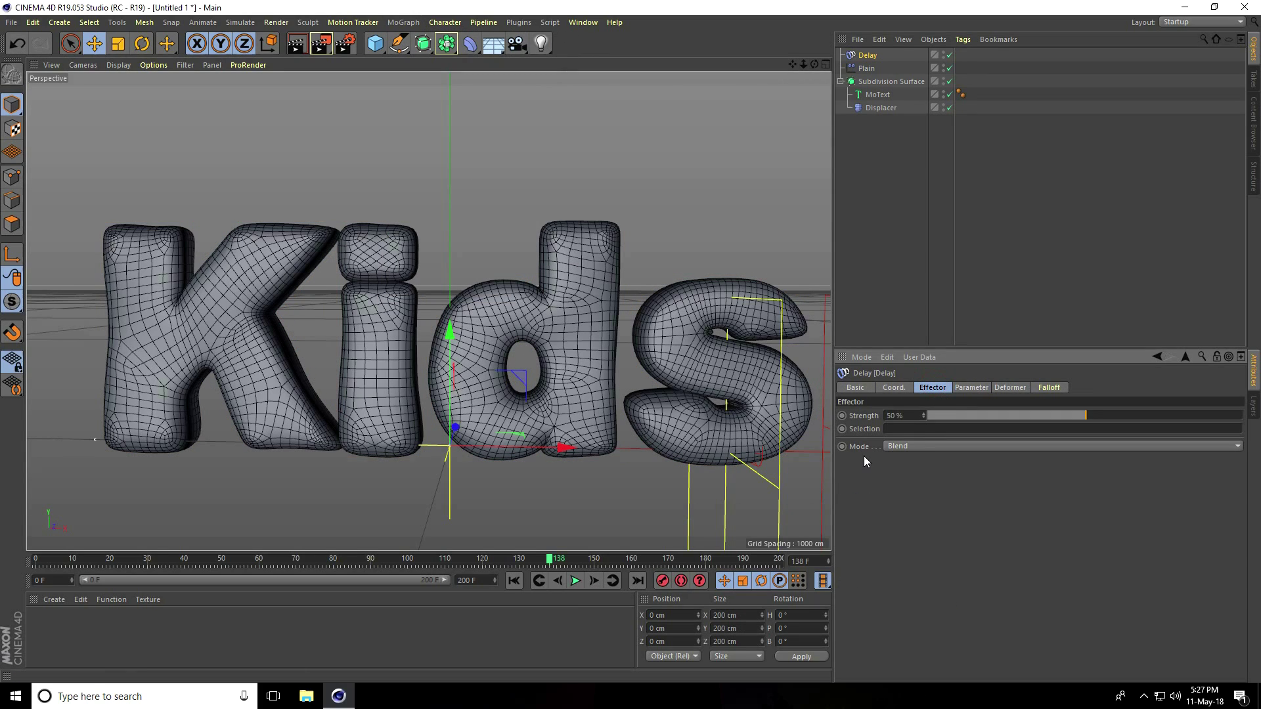
{"action": "left_click", "coordinate": [903, 446]}
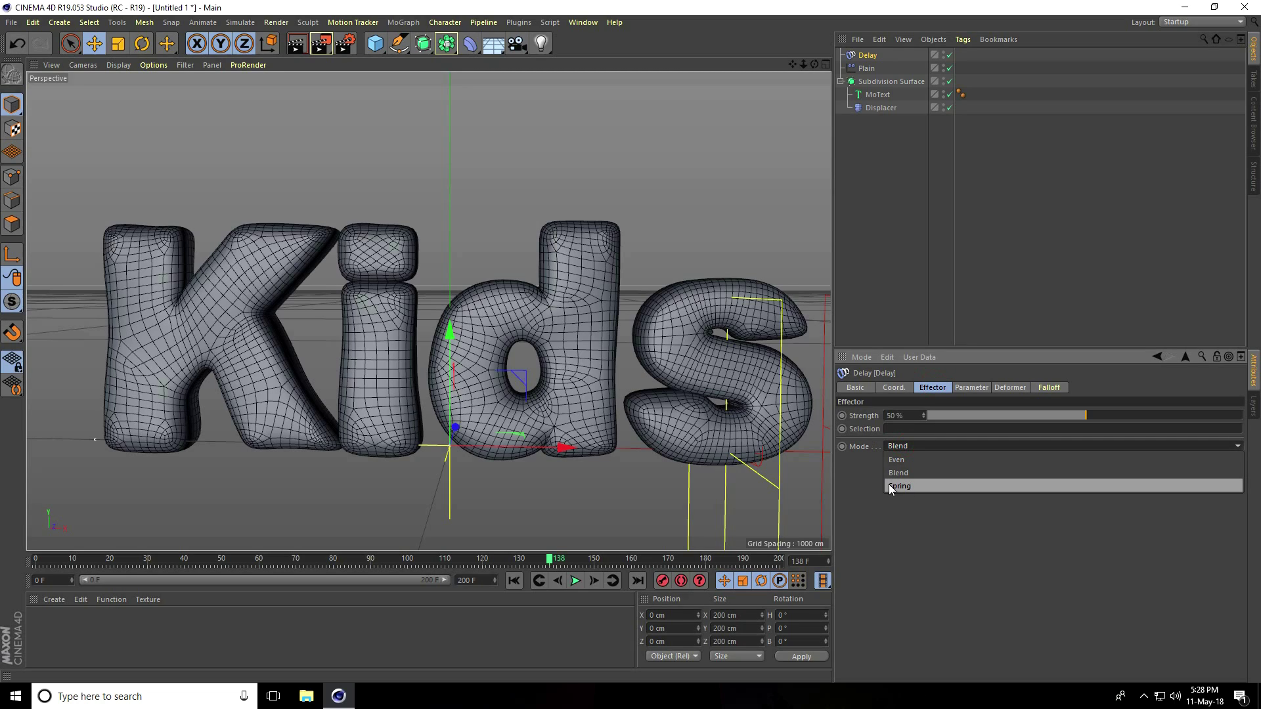
{"action": "left_click", "coordinate": [932, 487]}
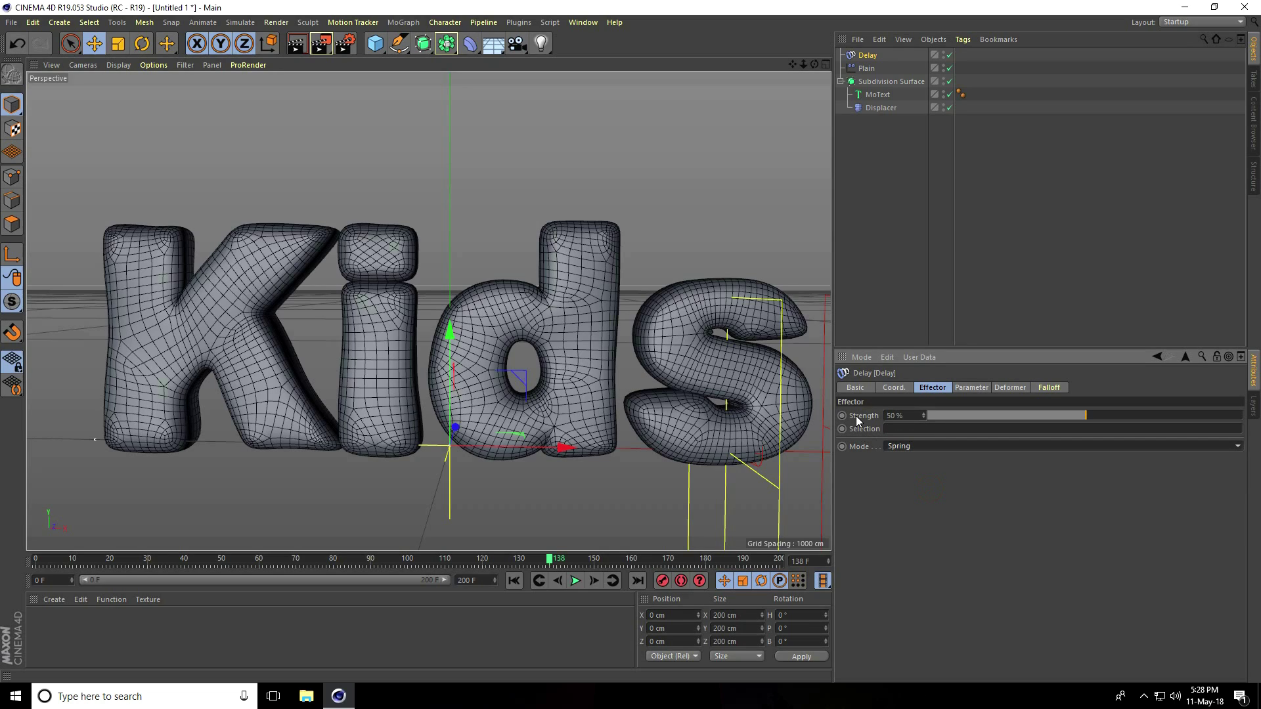
{"action": "left_click", "coordinate": [910, 415]}
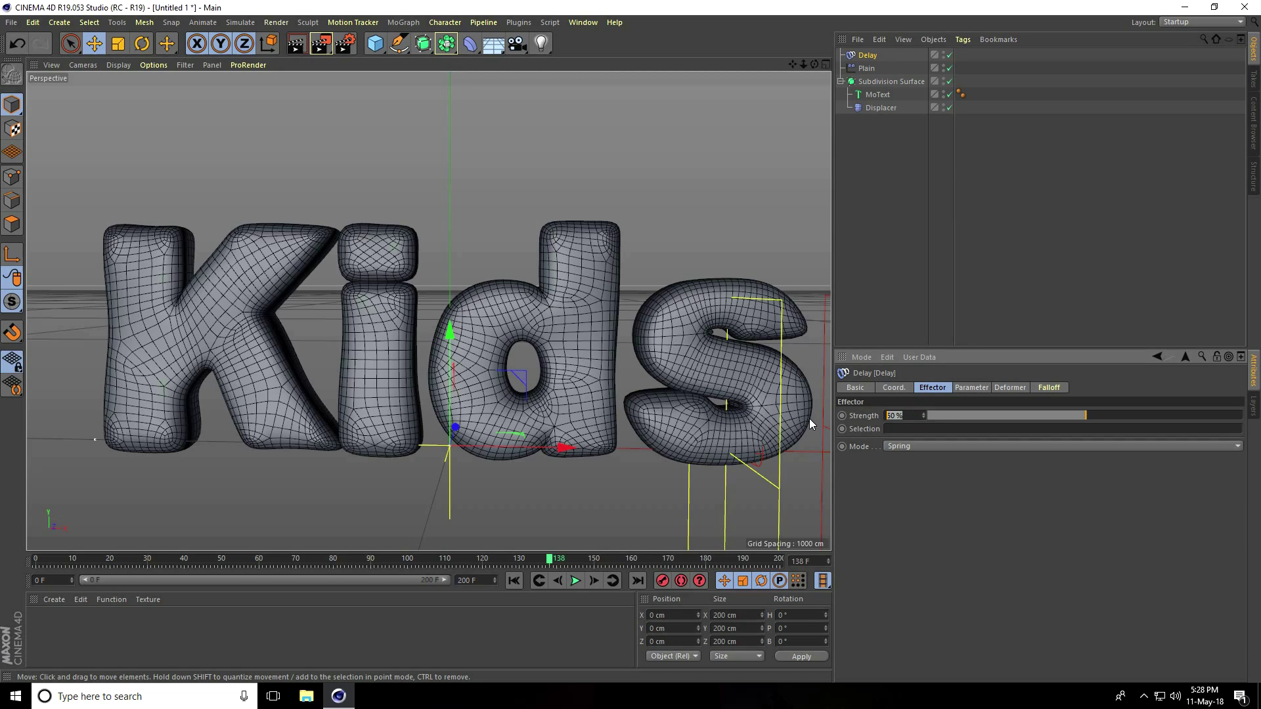
{"action": "type", "text": "70"}
{"action": "key", "text": "Return"}
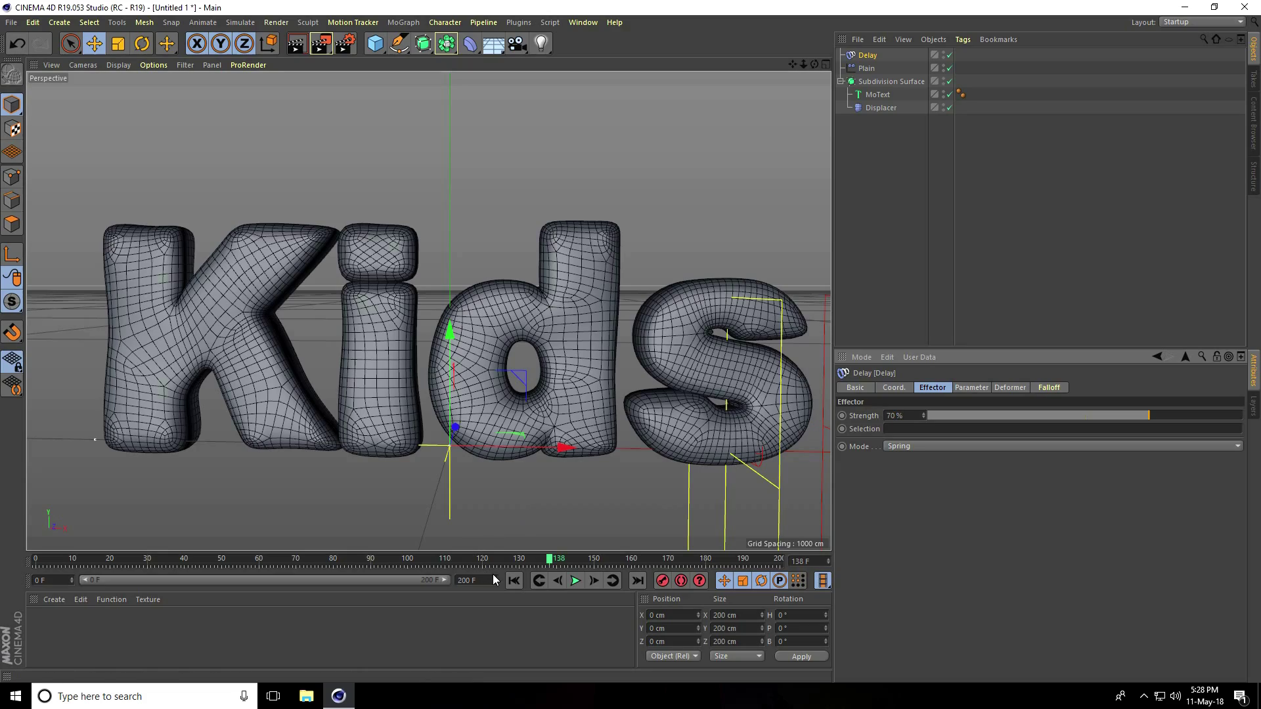
Preview the springy fly-in from frame 0 twice, stopping at frame 107
{"action": "left_click", "coordinate": [512, 581]}
{"action": "left_click", "coordinate": [575, 582]}
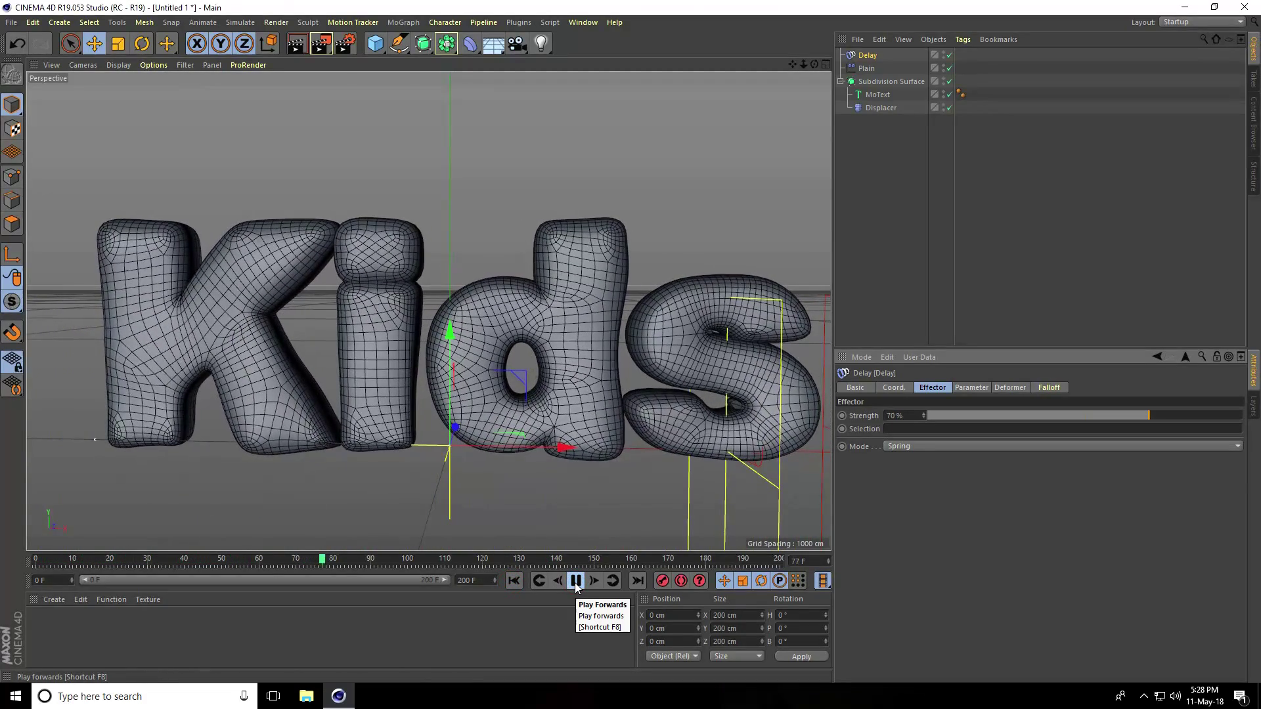
{"action": "left_click", "coordinate": [575, 581]}
{"action": "left_click", "coordinate": [512, 581]}
{"action": "left_click", "coordinate": [574, 582]}
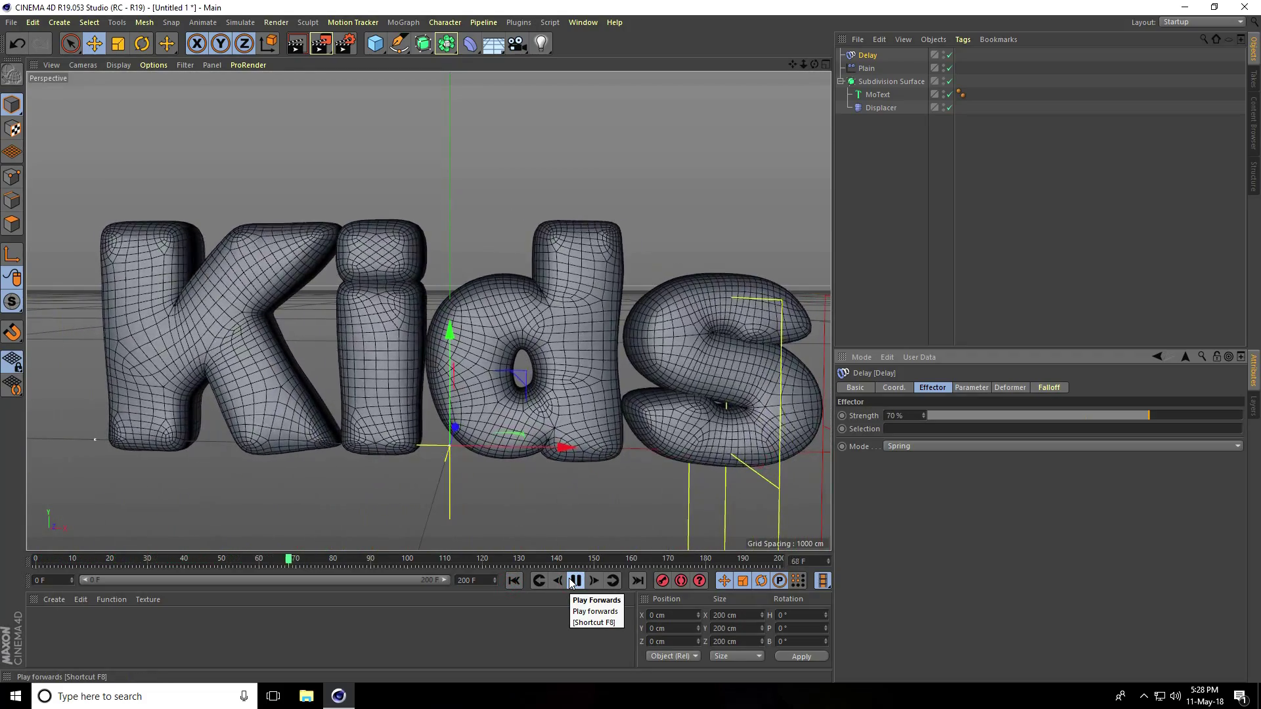
{"action": "left_click", "coordinate": [574, 582]}
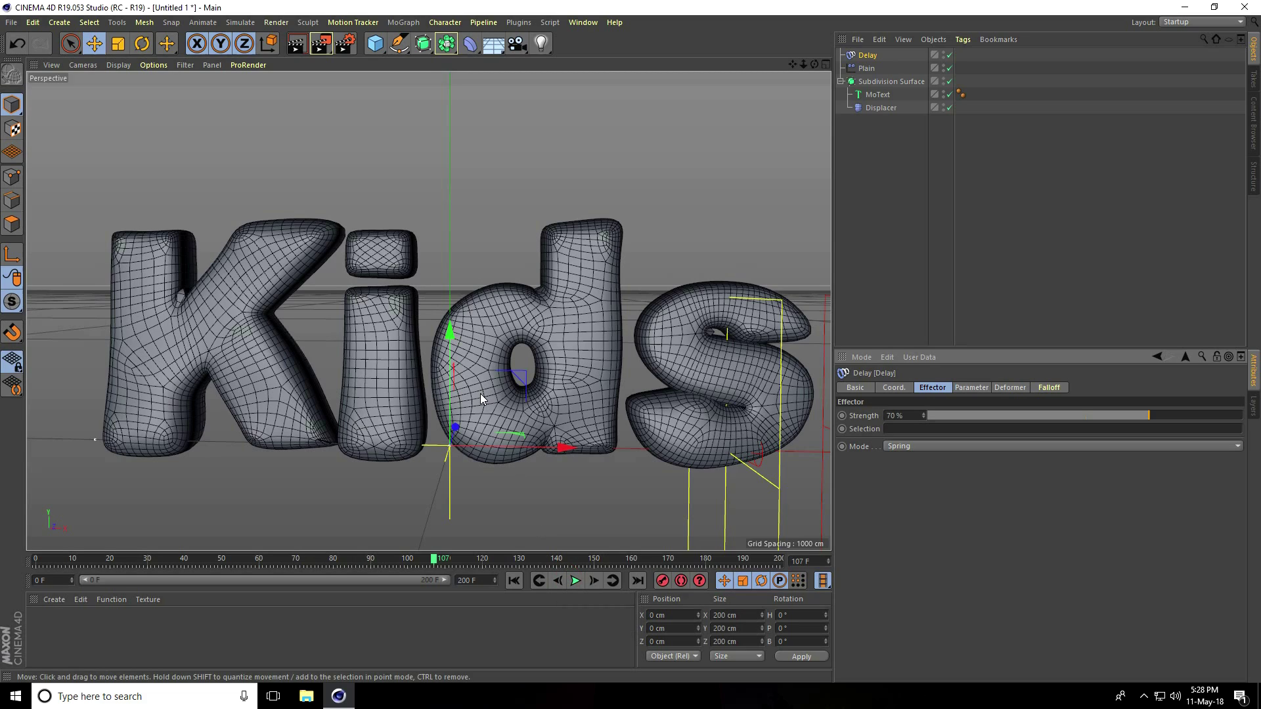
{"action": "left_click", "coordinate": [877, 95]}
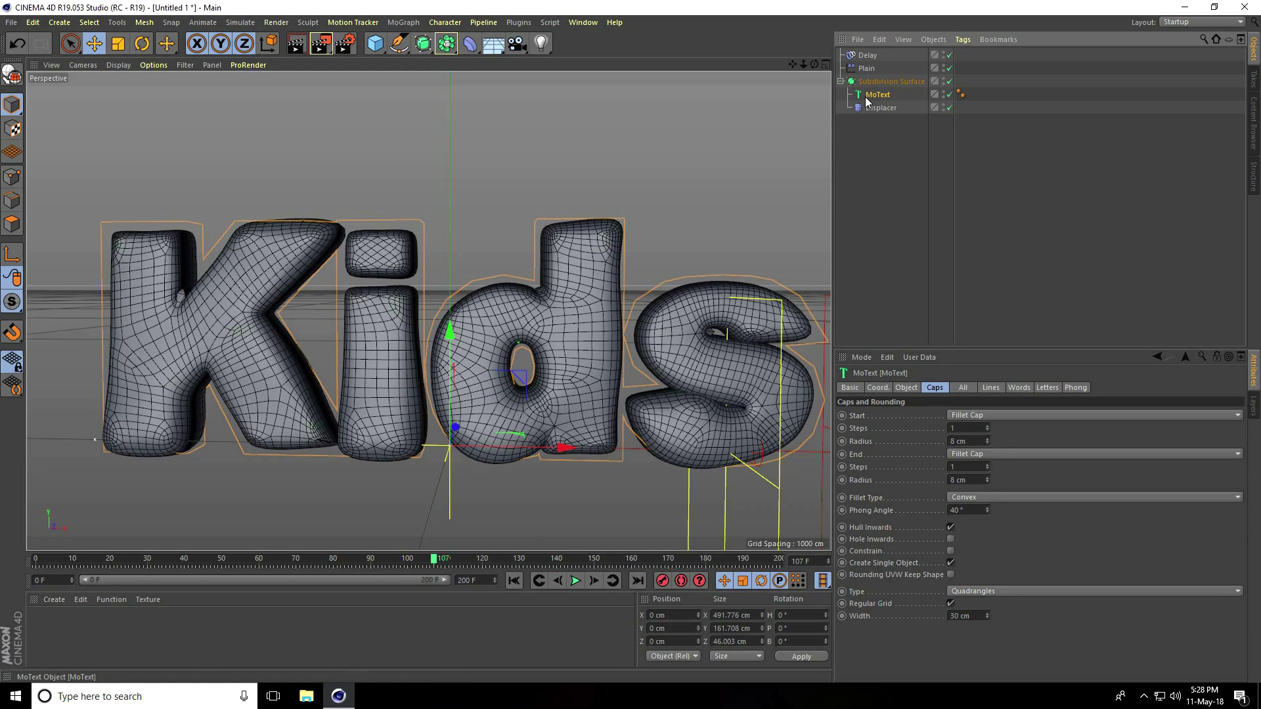
Add a Random effector with 10 cm P.X, P.Y and P.Z offsets
{"action": "left_click", "coordinate": [402, 23]}
{"action": "mouse_move", "coordinate": [408, 44]}
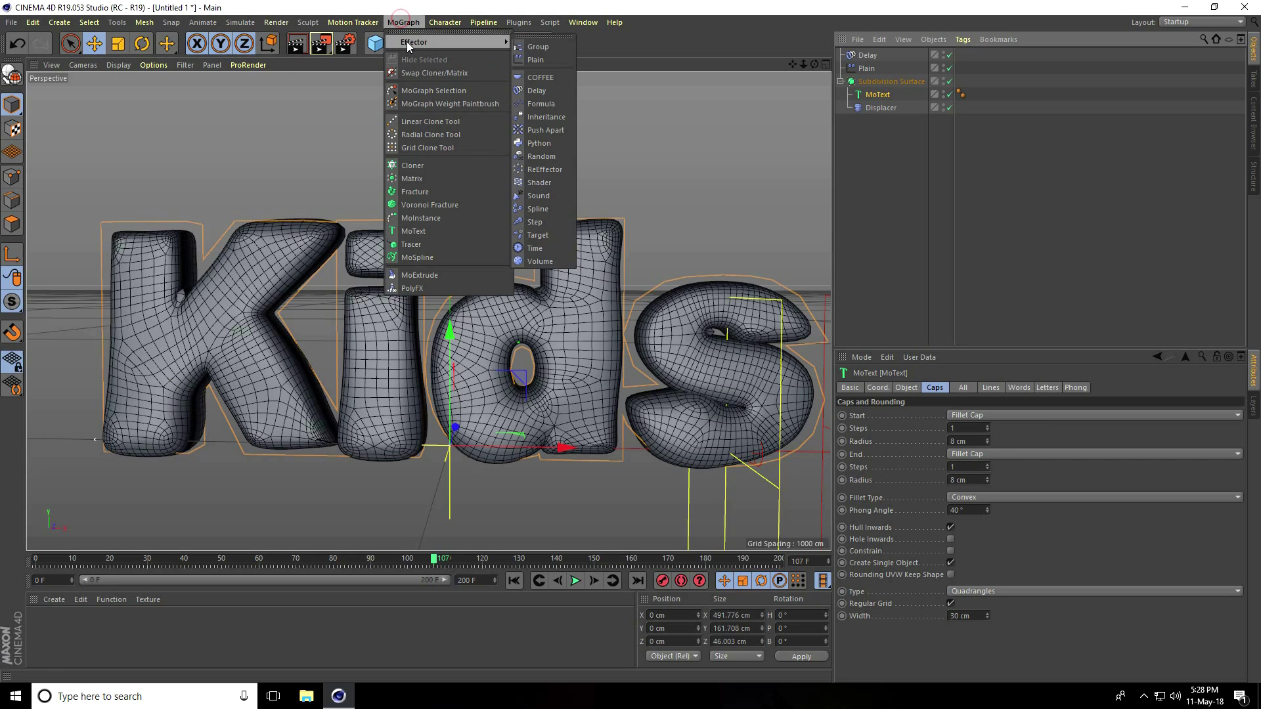
{"action": "left_click", "coordinate": [541, 157]}
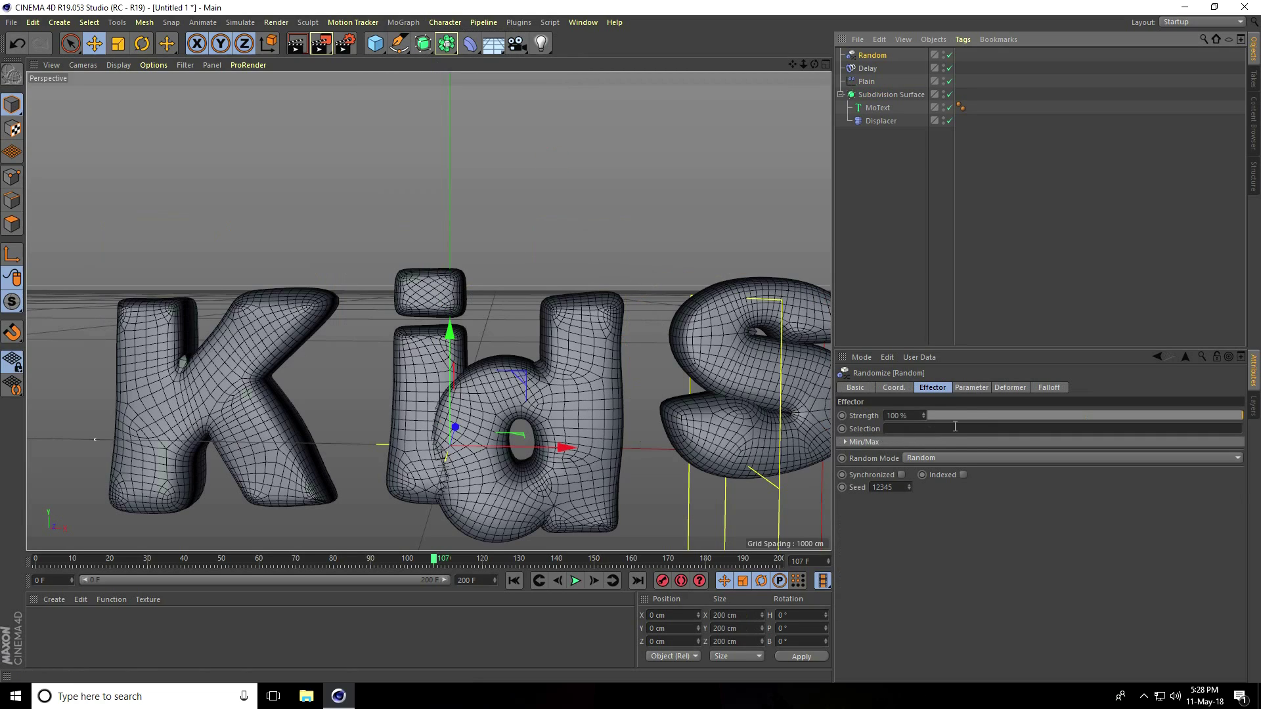
{"action": "left_click", "coordinate": [972, 389]}
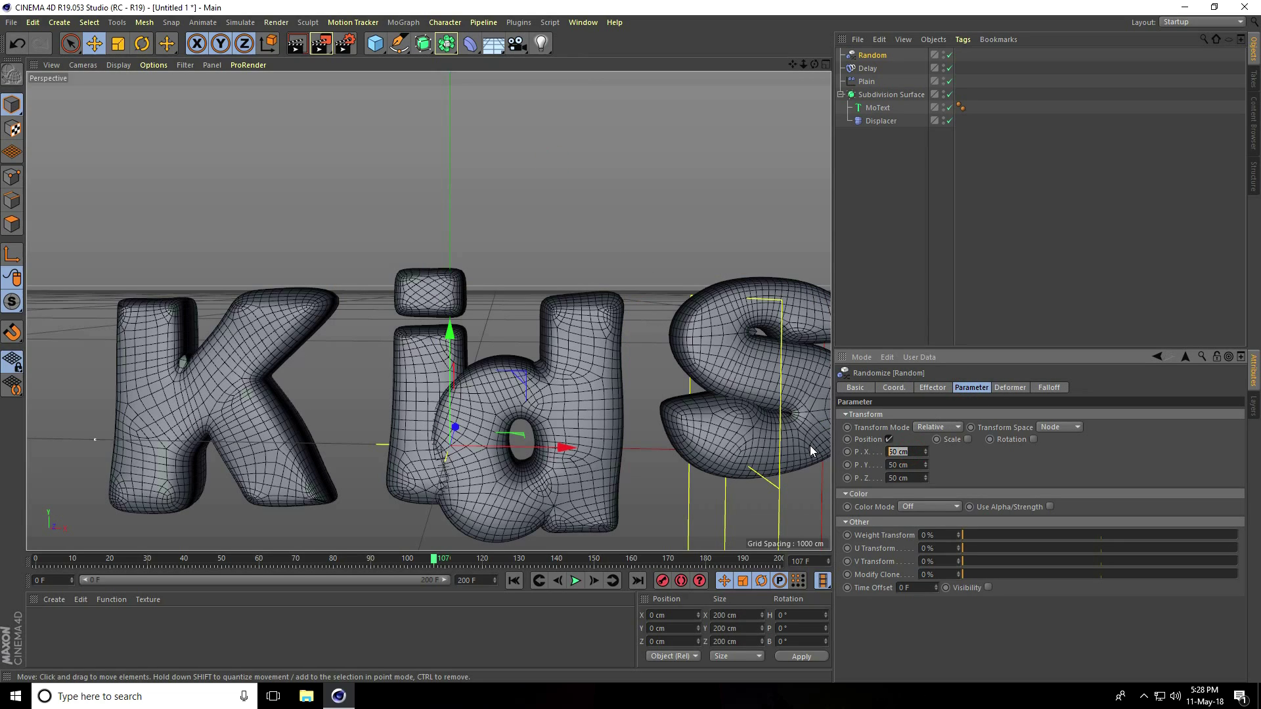
{"action": "type", "text": "10"}
{"action": "key", "text": "Tab"}
{"action": "type", "text": "10"}
{"action": "key", "text": "Tab"}
{"action": "type", "text": "10"}
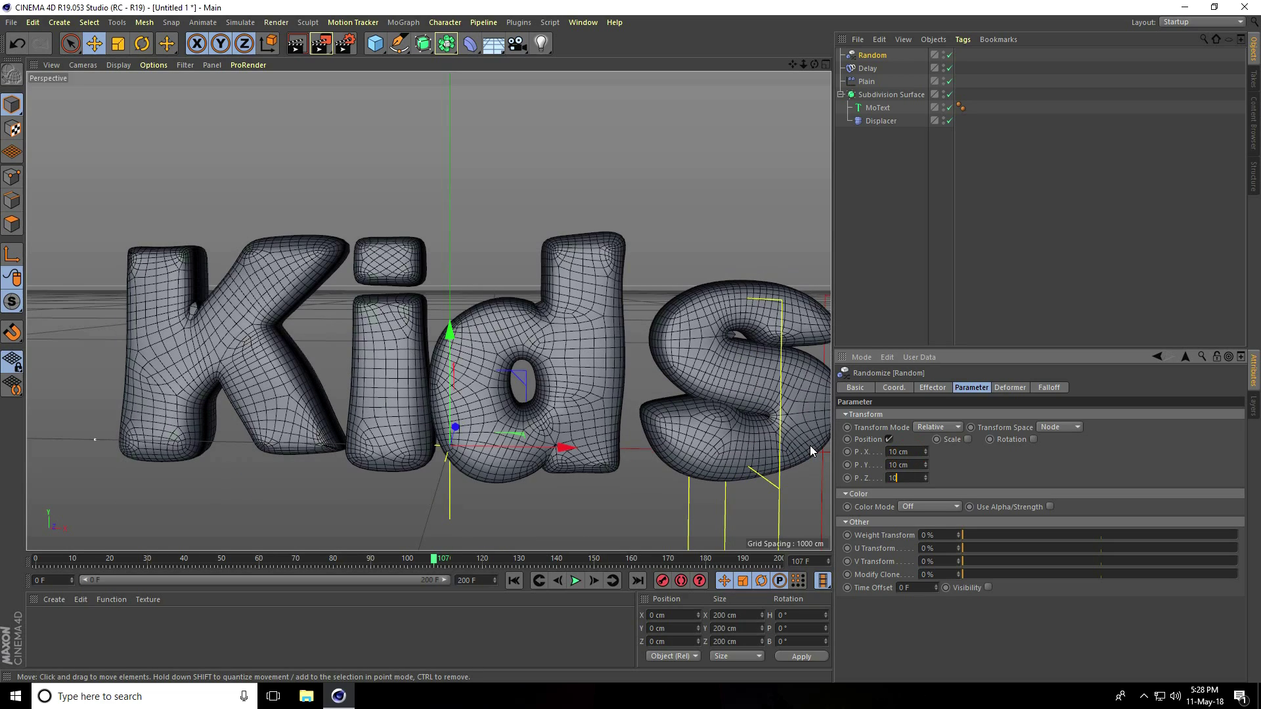
{"action": "key", "text": "Return"}
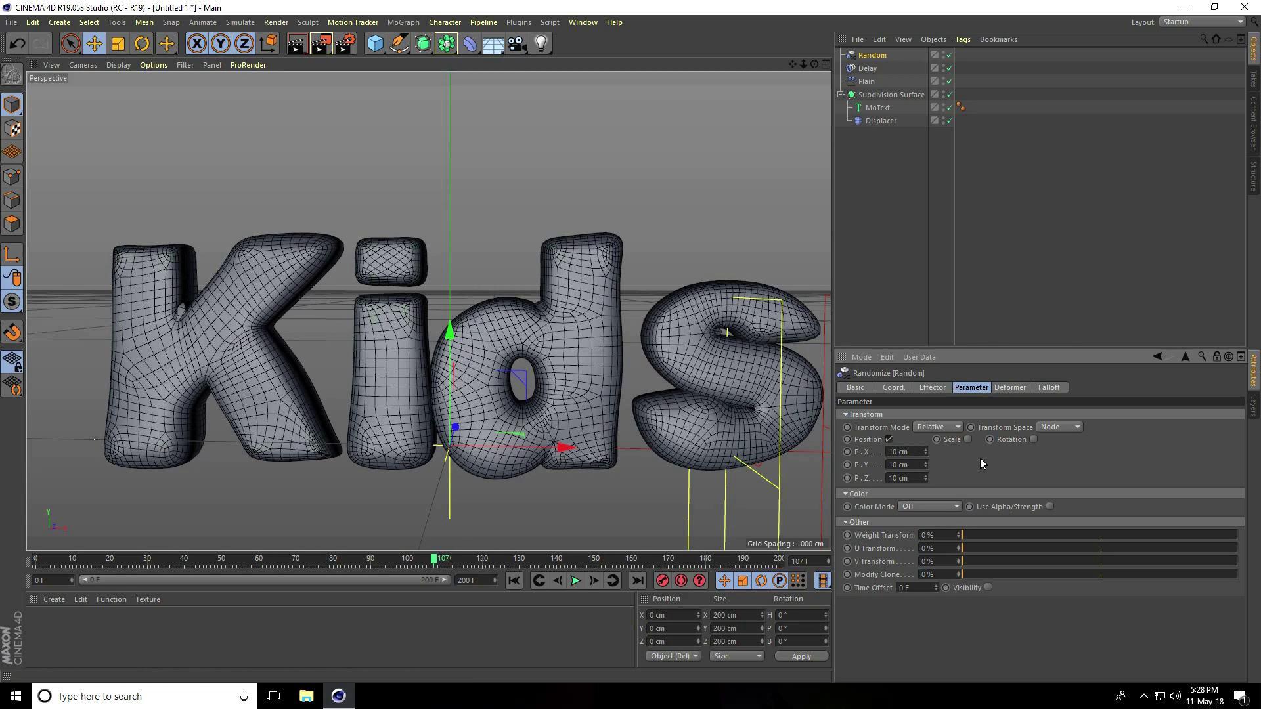
Enable random Rotation with R.H, R.P and R.B set to 10°
{"action": "left_click", "coordinate": [1034, 439]}
{"action": "left_click", "coordinate": [1048, 451]}
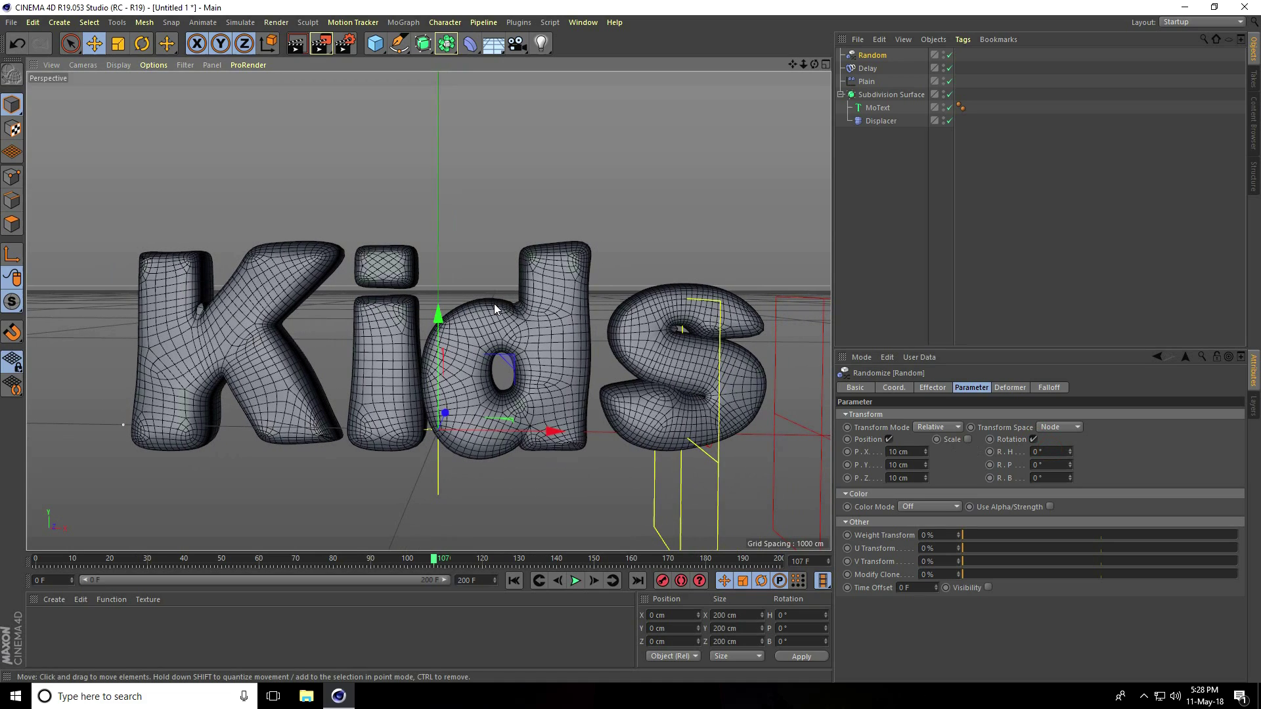
{"action": "left_click", "coordinate": [1047, 451]}
{"action": "type", "text": "10"}
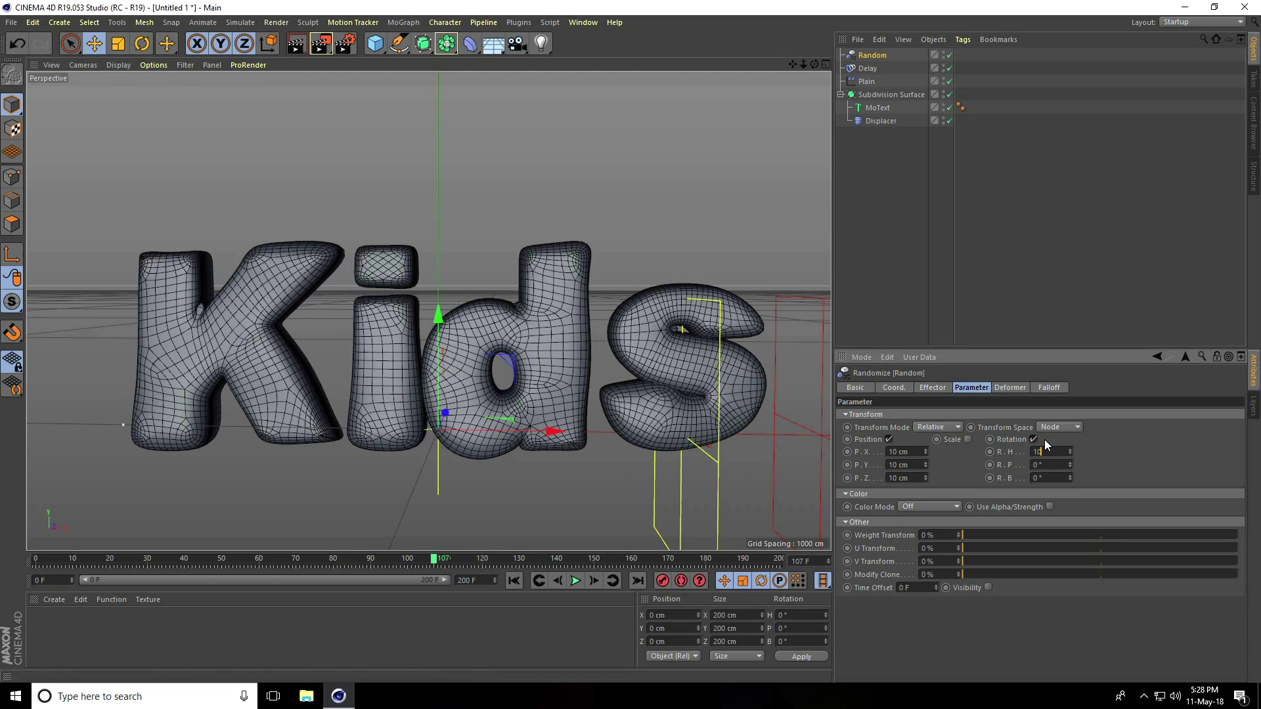
{"action": "key", "text": "Tab"}
{"action": "type", "text": "10"}
{"action": "key", "text": "Tab"}
{"action": "type", "text": "10"}
{"action": "key", "text": "Return"}
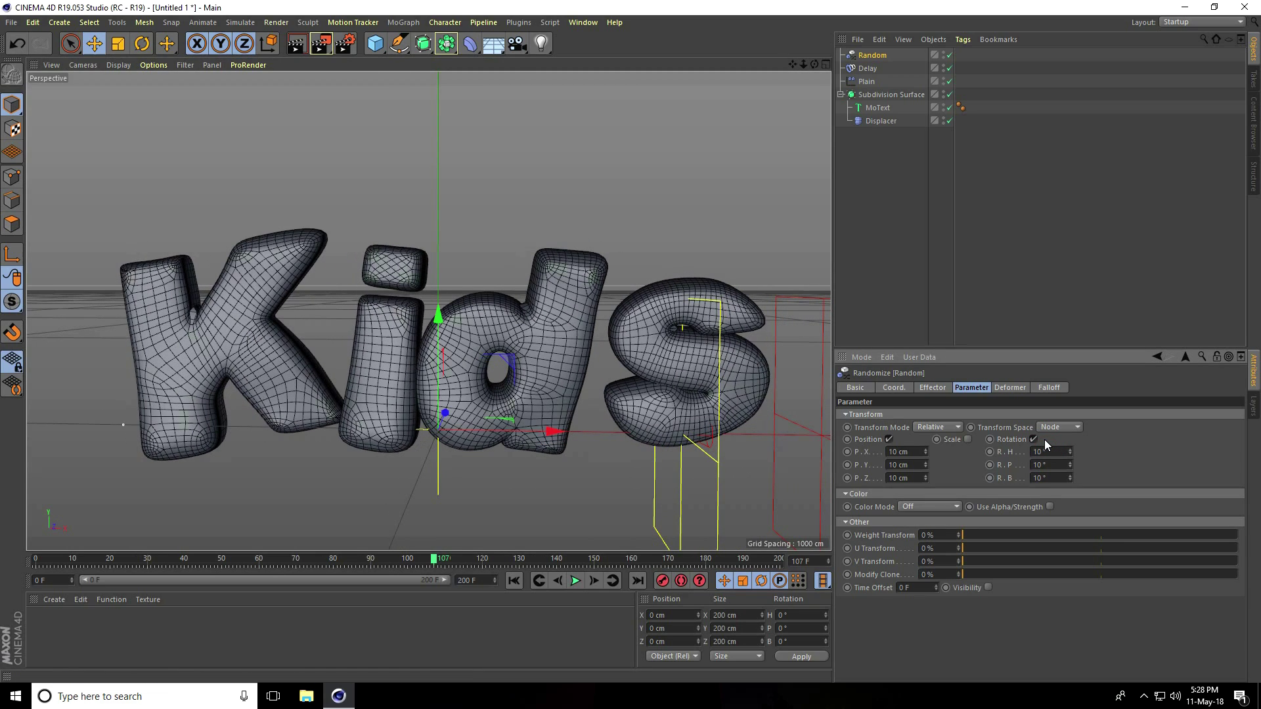
Play the animation from the first frame to check the random jitter
{"action": "left_click", "coordinate": [513, 580]}
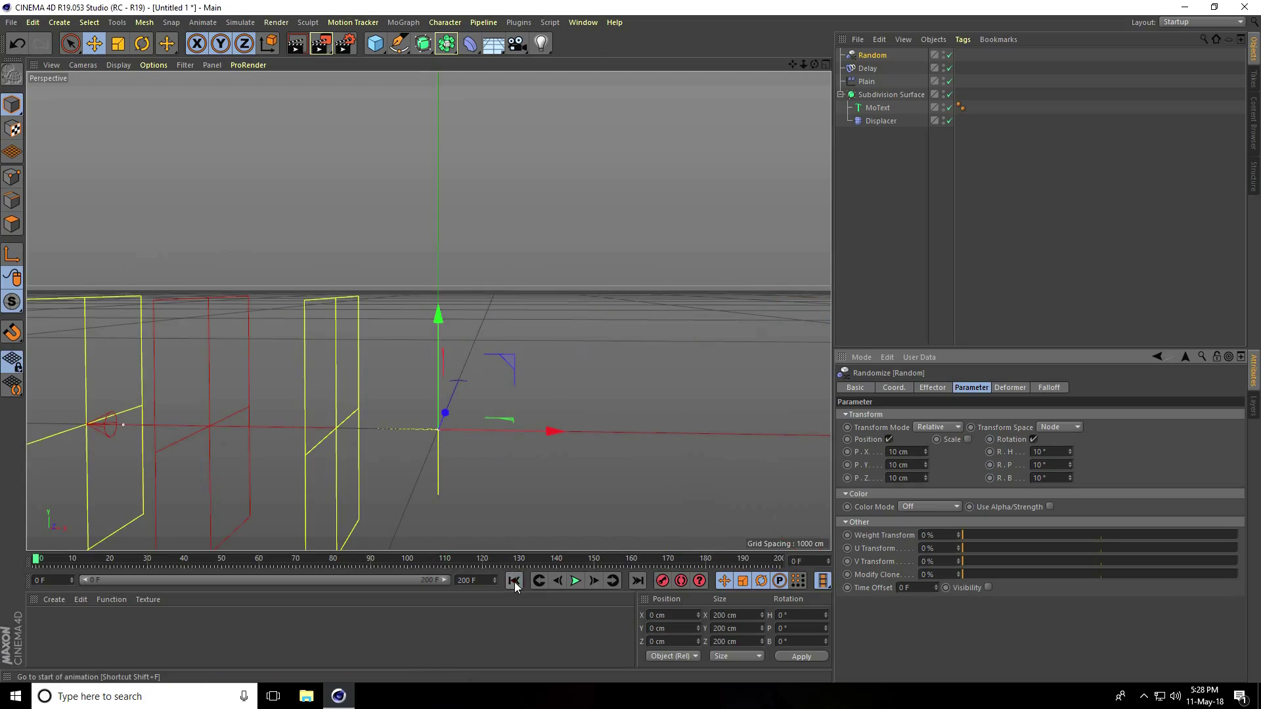
{"action": "left_click", "coordinate": [571, 584]}
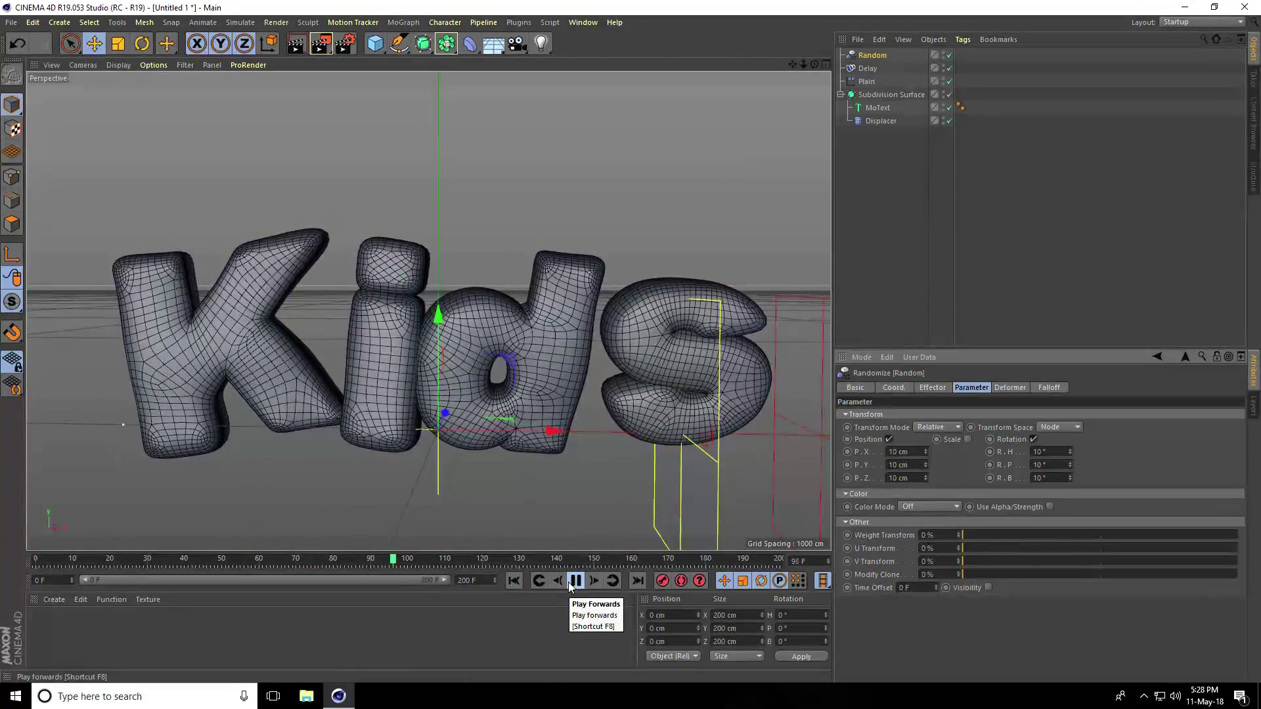
{"action": "left_click", "coordinate": [573, 582]}
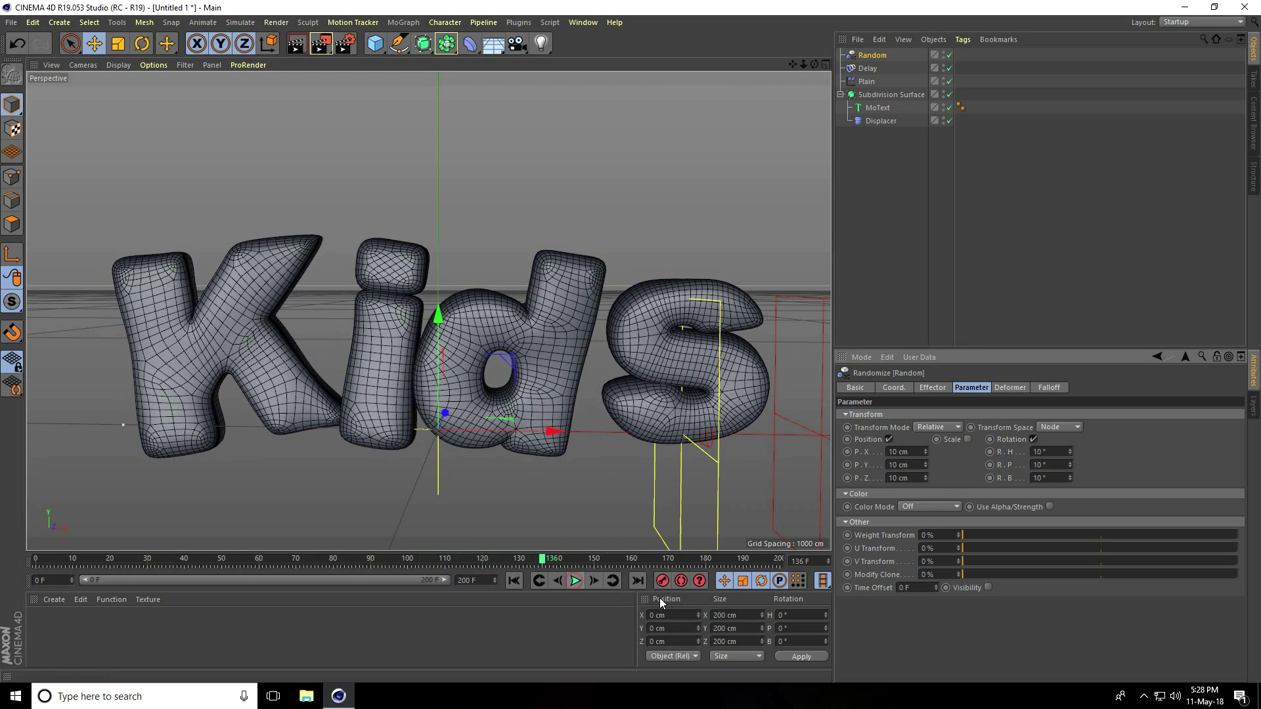
{"action": "left_click", "coordinate": [933, 389]}
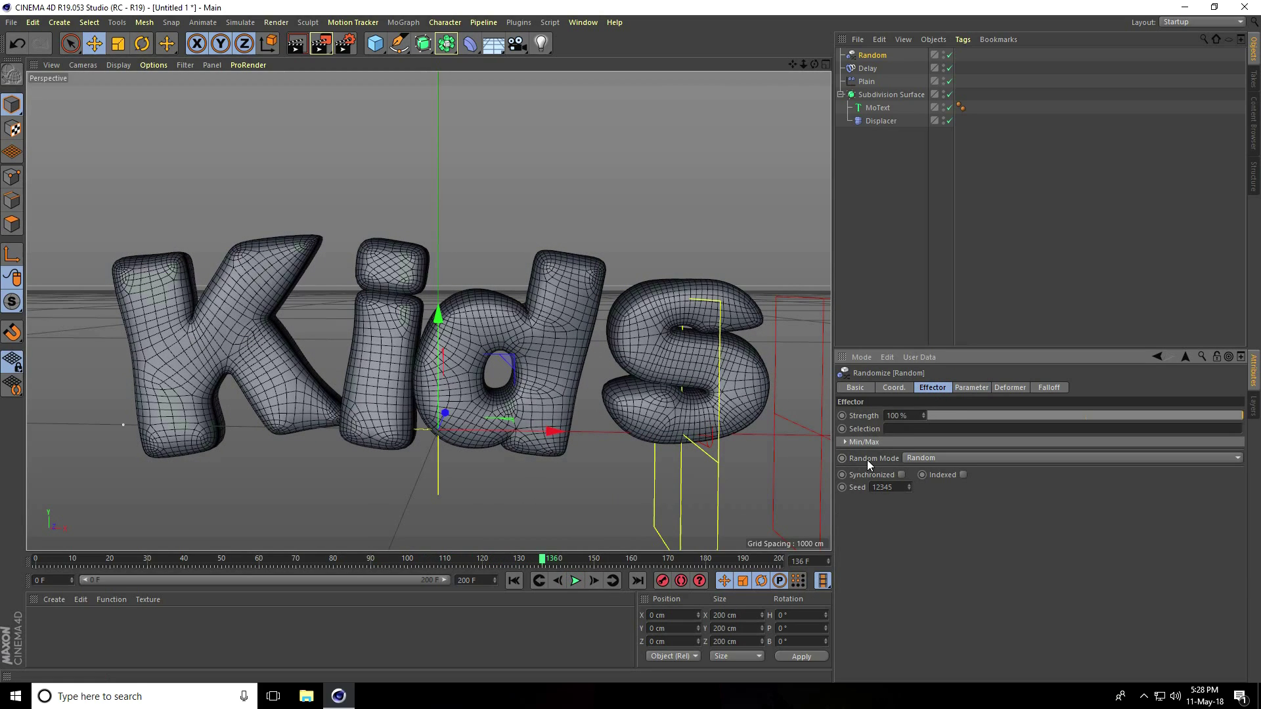
Set the Random effector to Noise mode with 60% animation speed
{"action": "left_click", "coordinate": [923, 461]}
{"action": "left_click", "coordinate": [928, 495]}
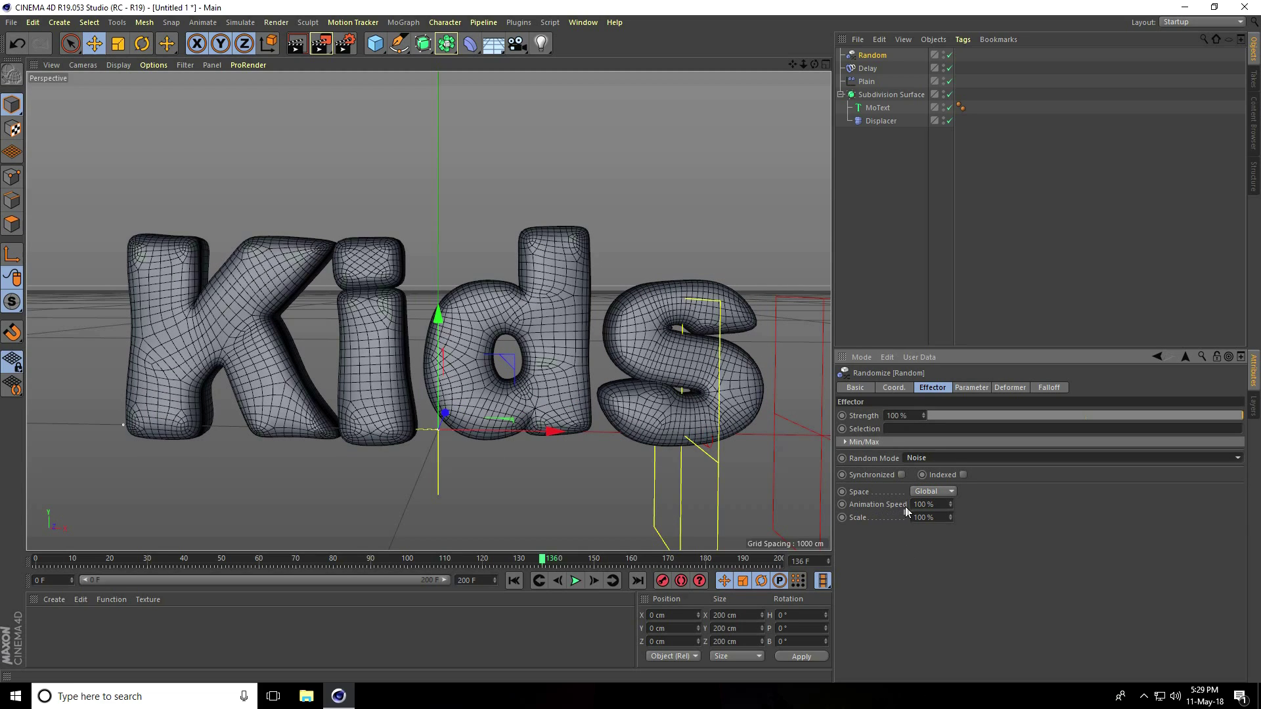
{"action": "left_click", "coordinate": [944, 505]}
{"action": "type", "text": "60"}
{"action": "key", "text": "Return"}
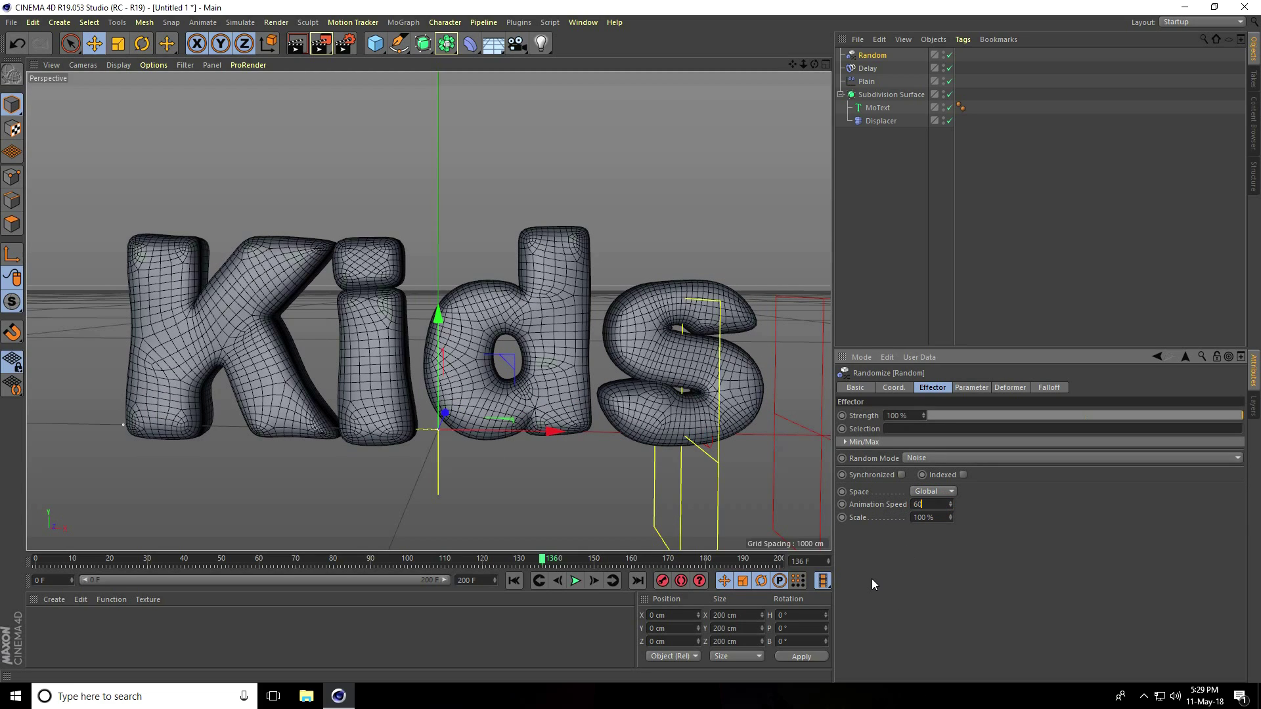
Play the animation from the start to preview the noise wobble
{"action": "left_click", "coordinate": [514, 581]}
{"action": "left_click", "coordinate": [575, 582]}
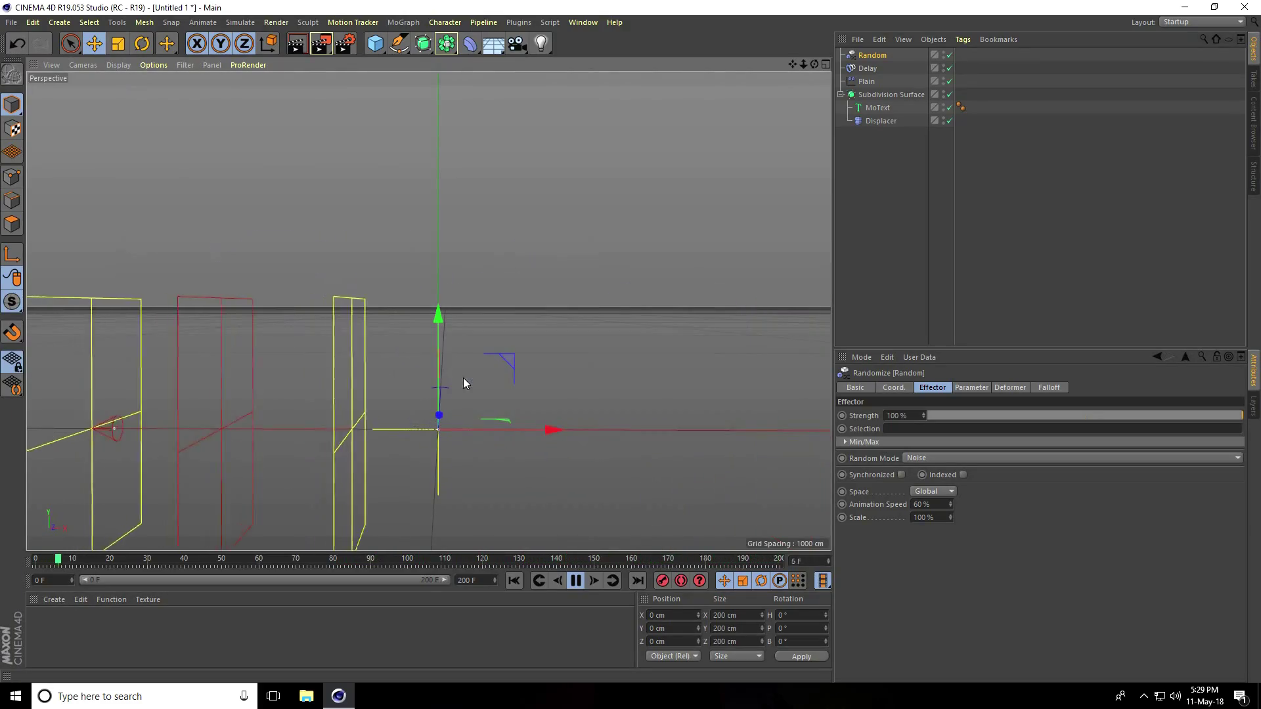
{"action": "left_click", "coordinate": [576, 580]}
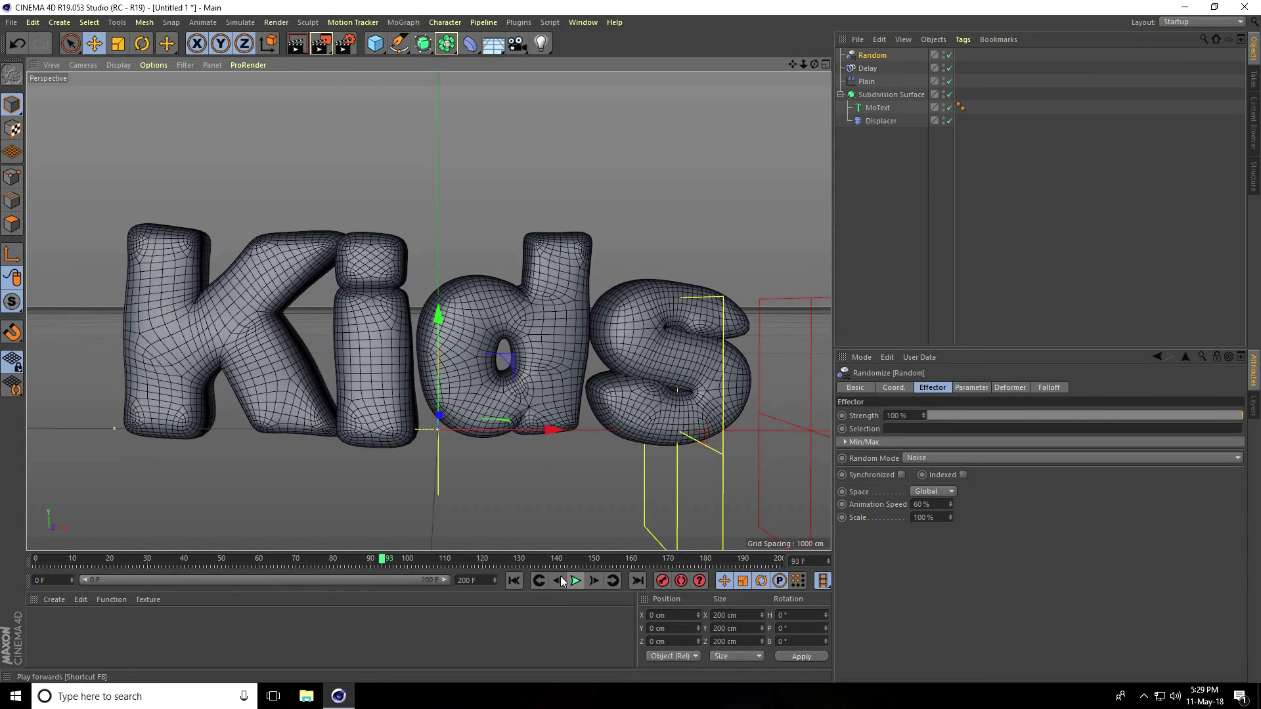
Load the MercyMat material library and apply its red material to the inflated Kids text
{"action": "left_click", "coordinate": [58, 599]}
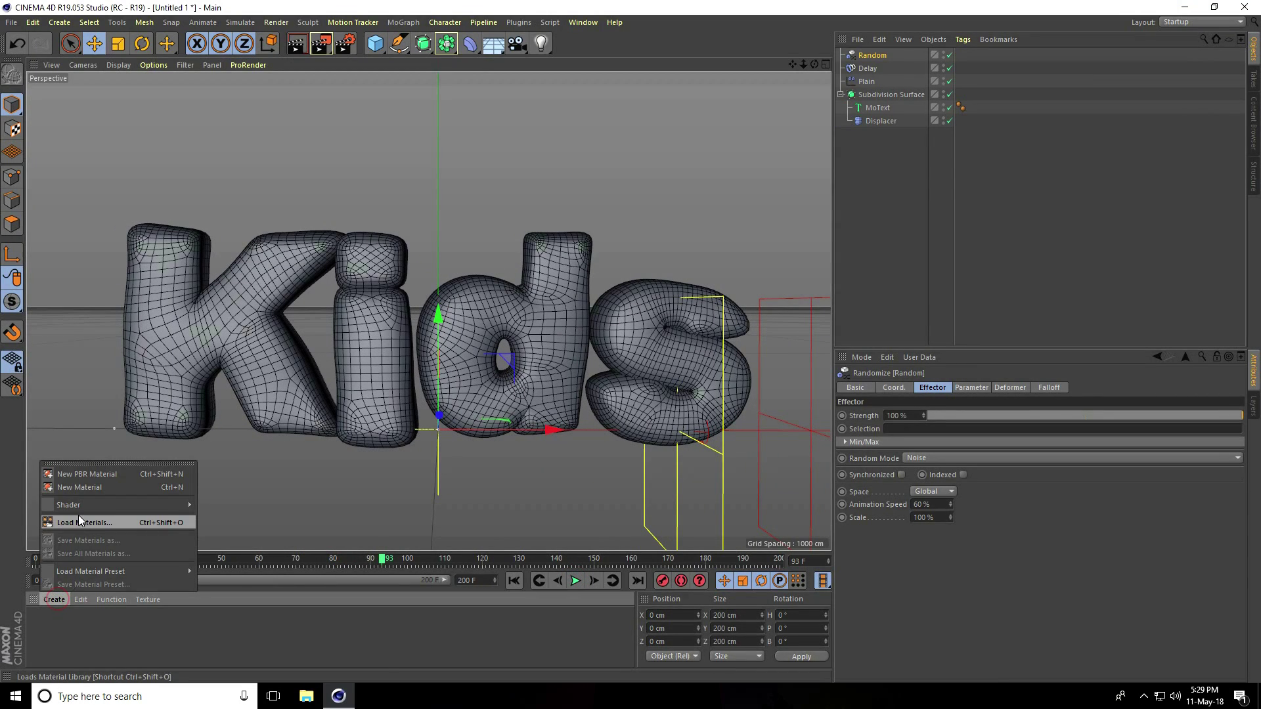
{"action": "left_click", "coordinate": [76, 524]}
{"action": "left_click", "coordinate": [222, 139]}
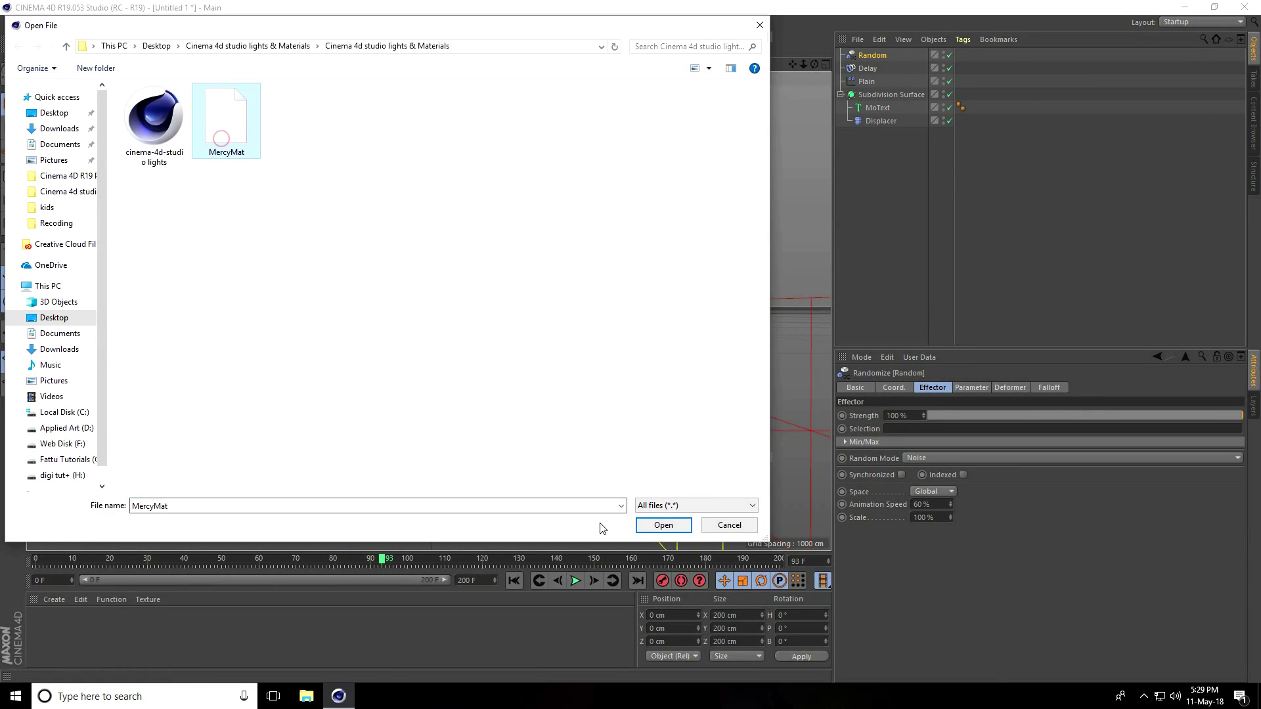
{"action": "left_click", "coordinate": [663, 524]}
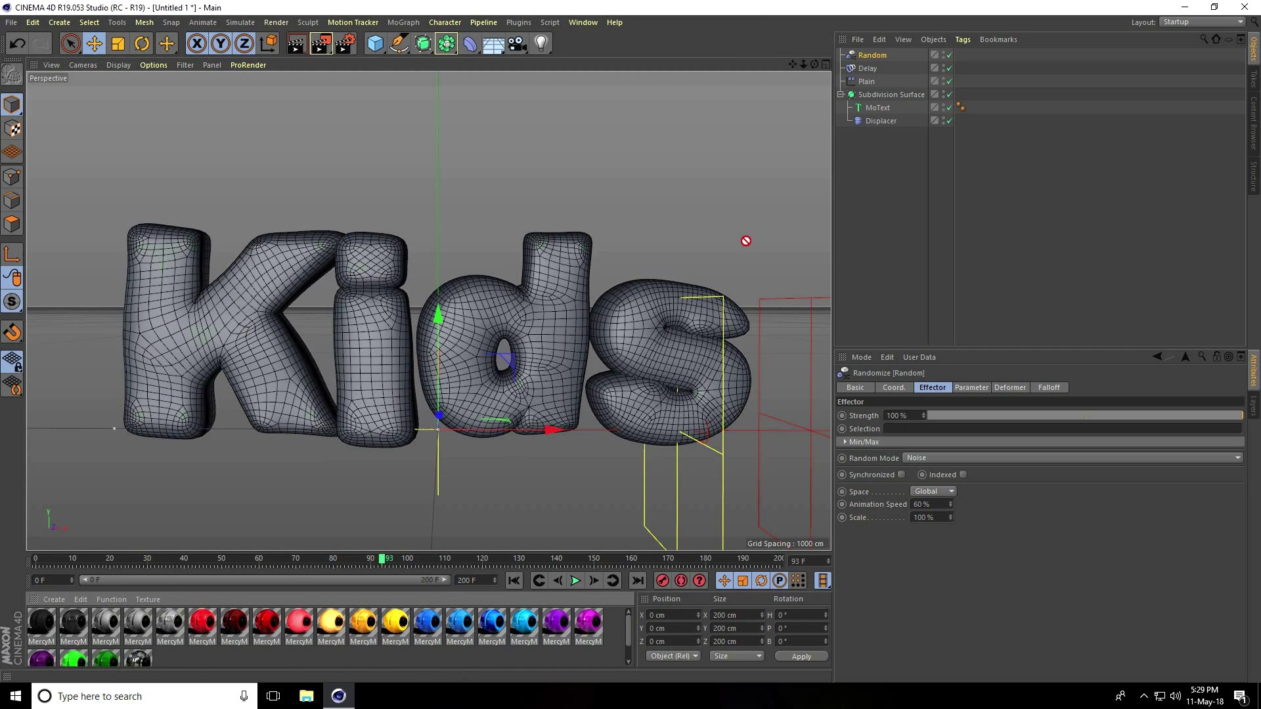
{"action": "left_click_drag", "start_coordinate": [907, 97], "coordinate": [907, 97]}
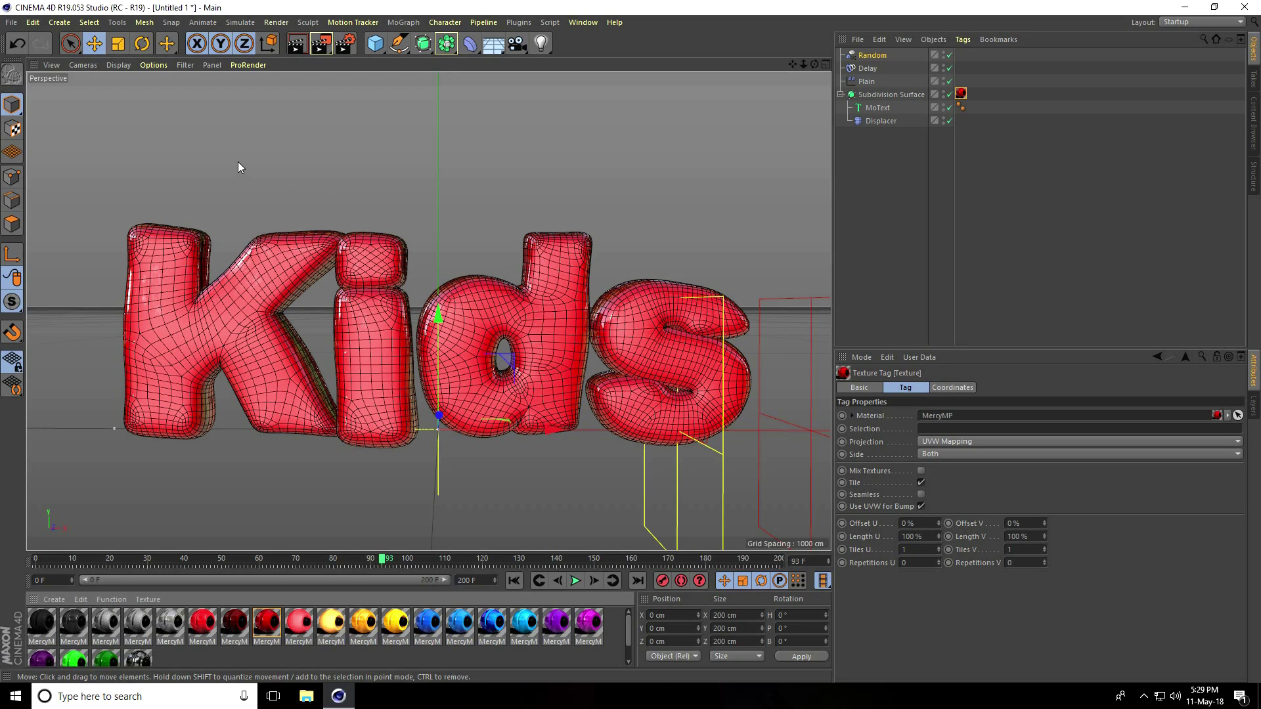
Merge the 'cinema-4d-studio lights' scene into the project
{"action": "left_click", "coordinate": [13, 23]}
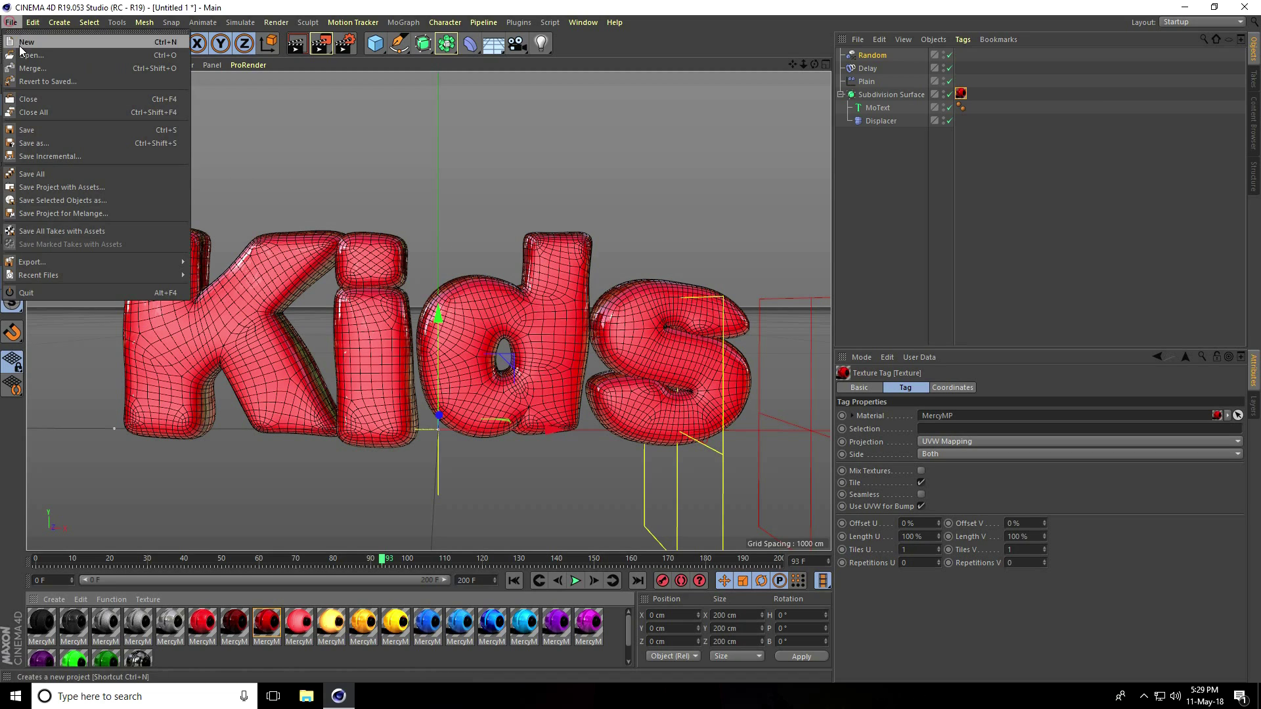
{"action": "left_click", "coordinate": [29, 70]}
{"action": "left_click", "coordinate": [155, 125]}
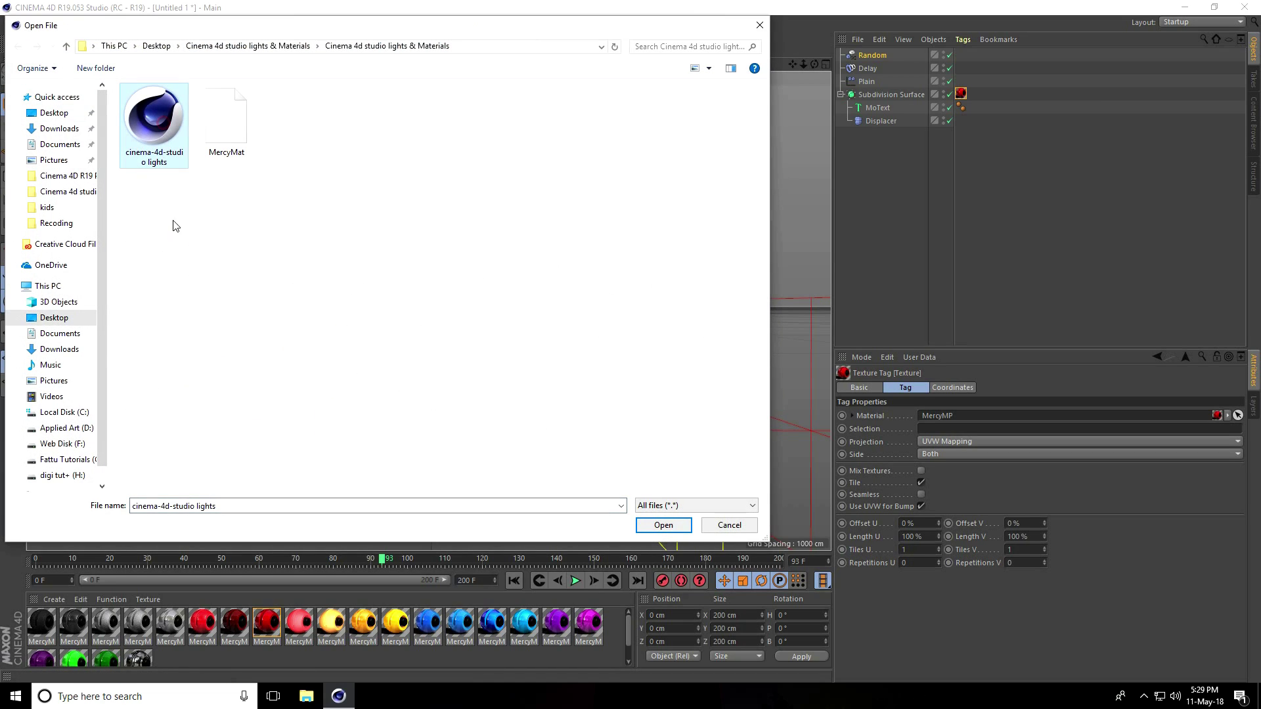
{"action": "left_click", "coordinate": [663, 525]}
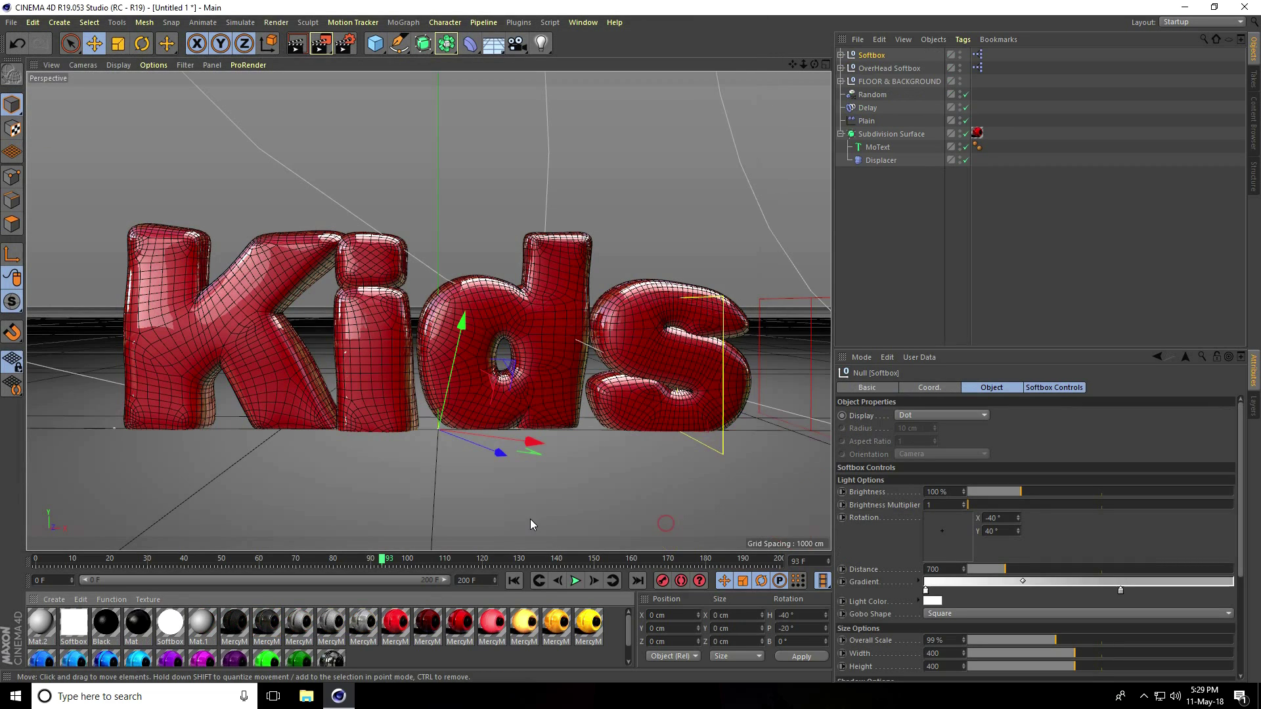
Lower the FLOOR & BACKGROUND group to about Y -67.991 cm and select its Mat.1 material
{"action": "left_click", "coordinate": [871, 82]}
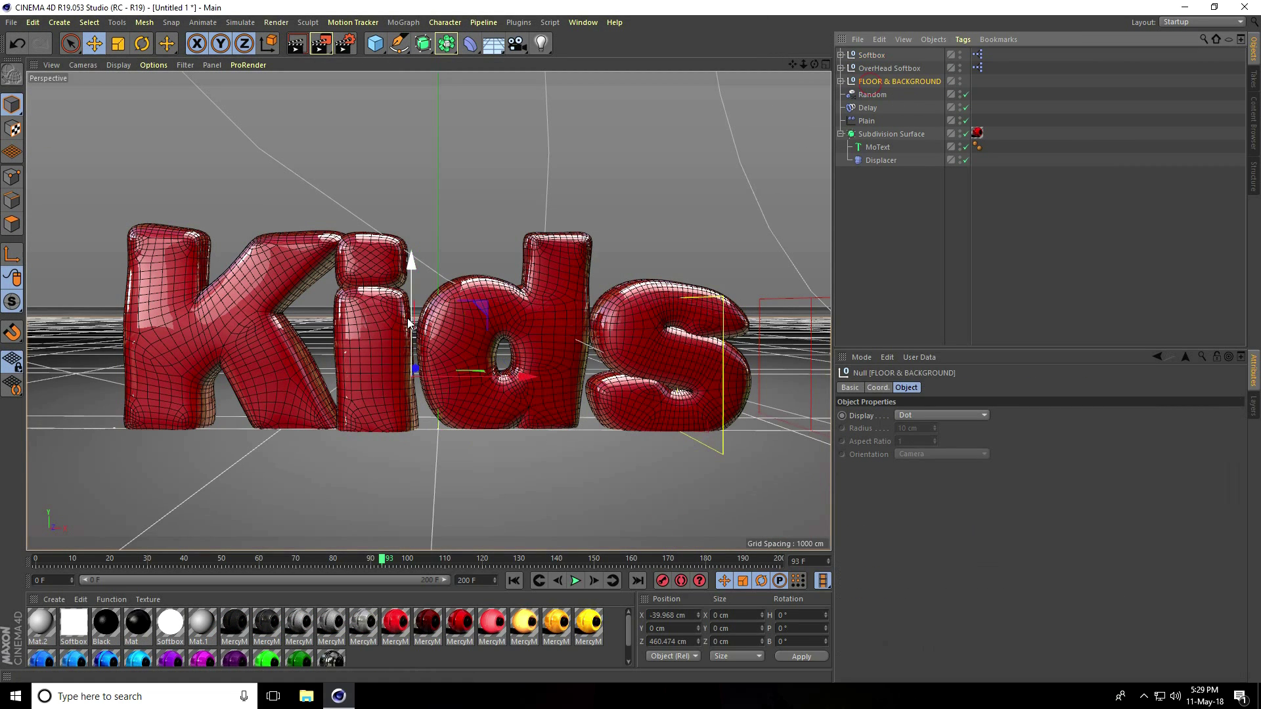
{"action": "left_click_drag", "start_coordinate": [415, 258], "coordinate": [348, 467]}
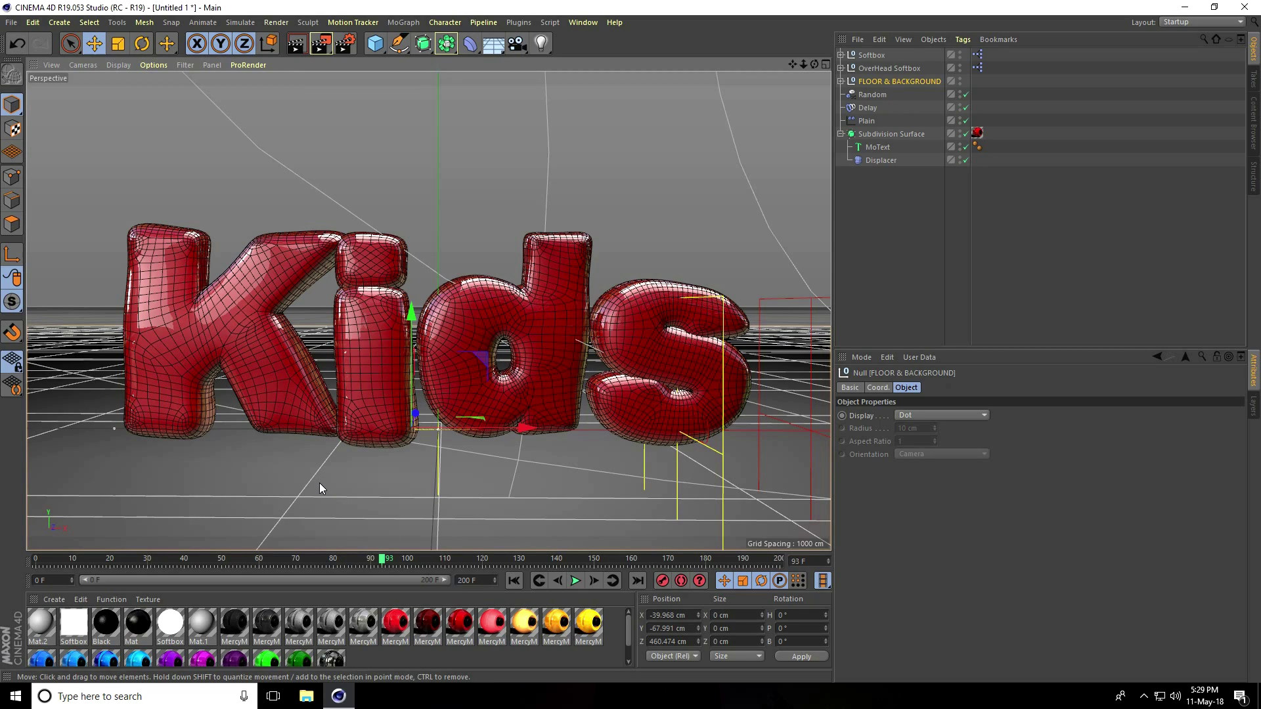
{"action": "left_click", "coordinate": [840, 82]}
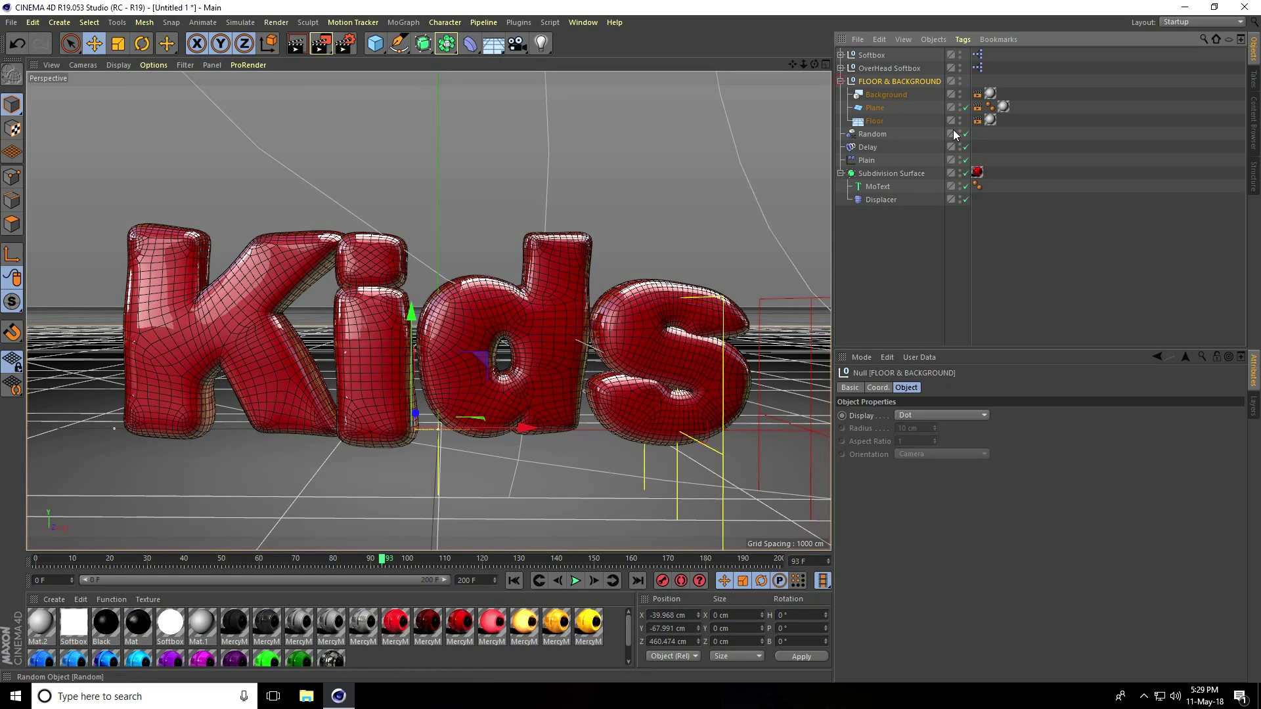
{"action": "left_click", "coordinate": [990, 120]}
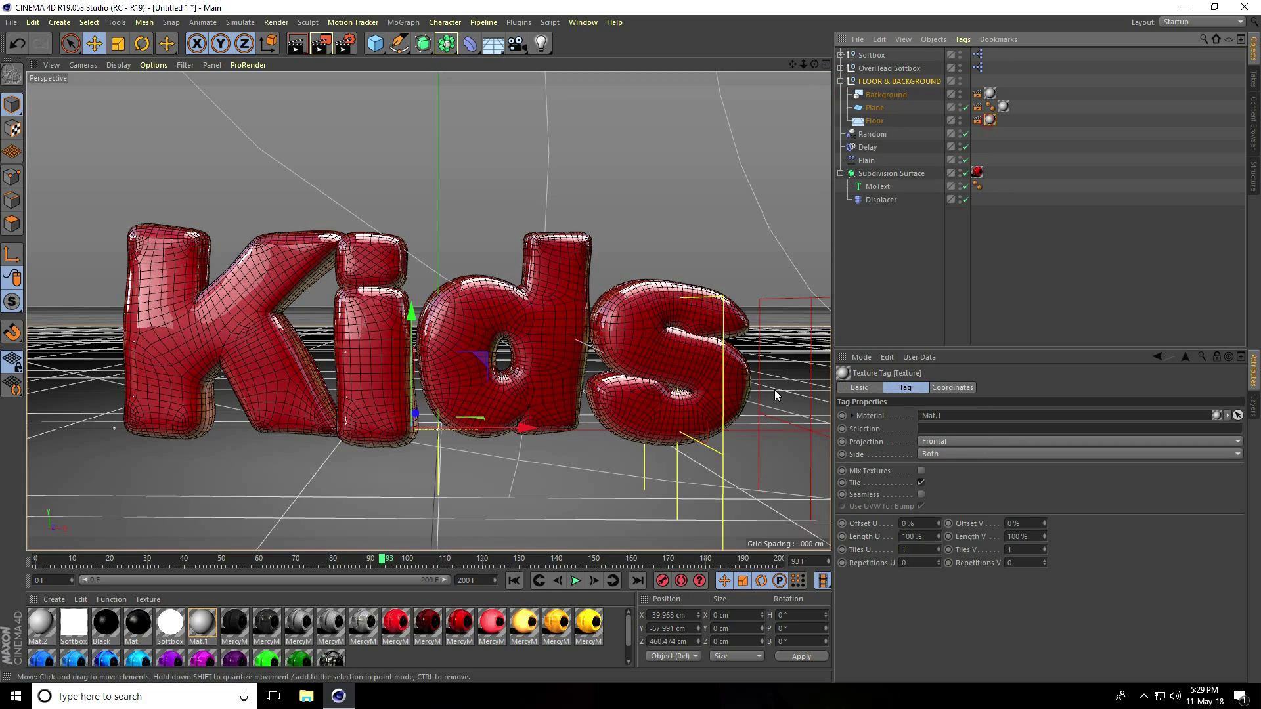
Edit Mat.1's Color gradient and set its left knot to yellow
{"action": "left_click", "coordinate": [204, 627]}
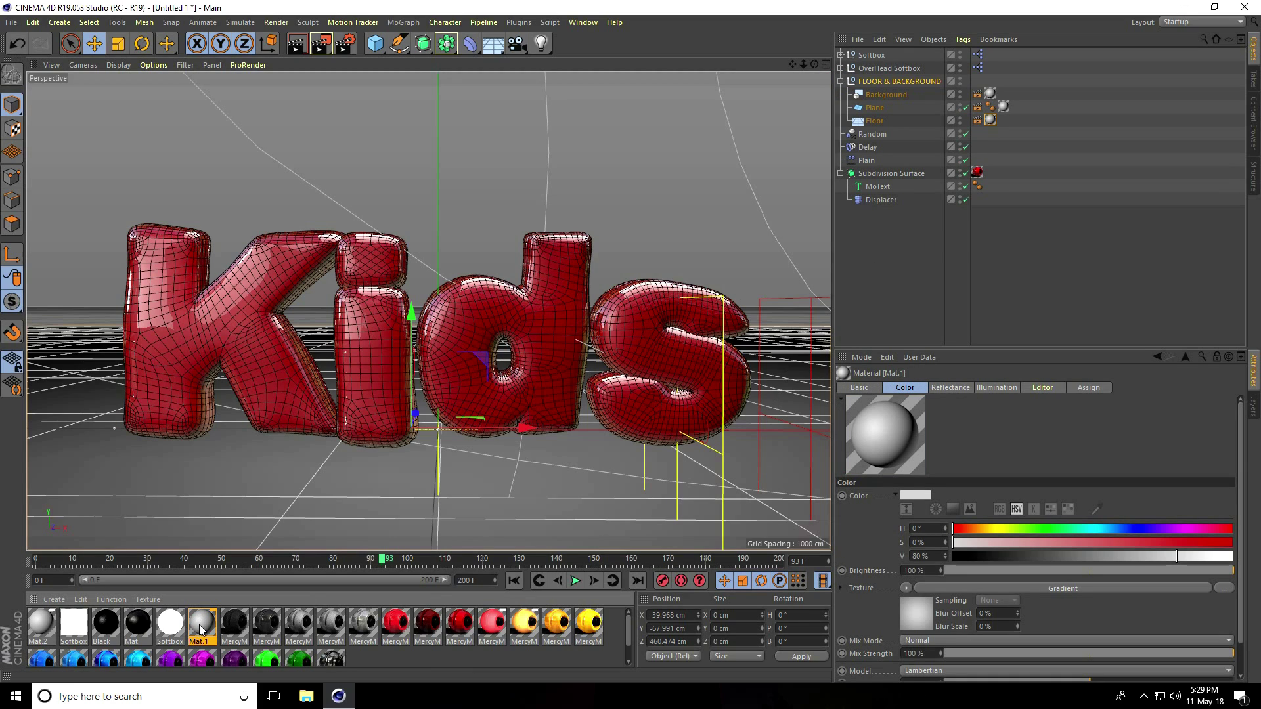
{"action": "double_click", "coordinate": [201, 626]}
{"action": "left_click", "coordinate": [379, 270]}
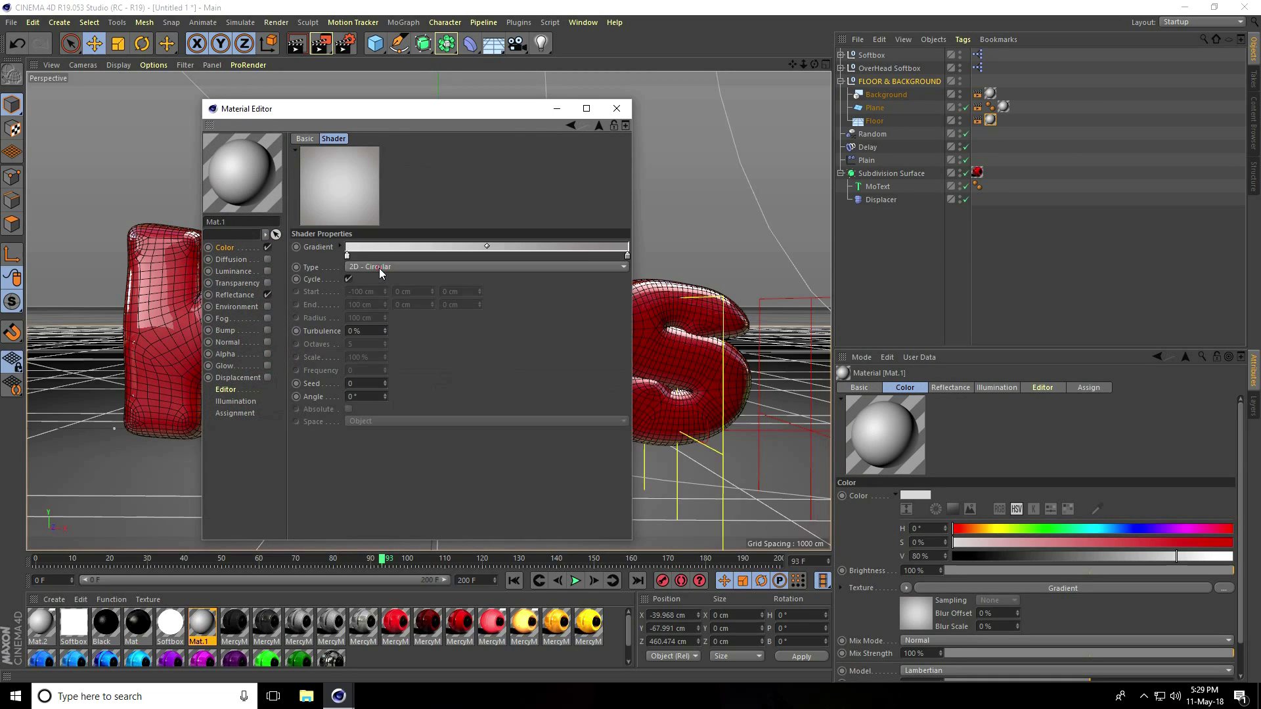
{"action": "double_click", "coordinate": [347, 256]}
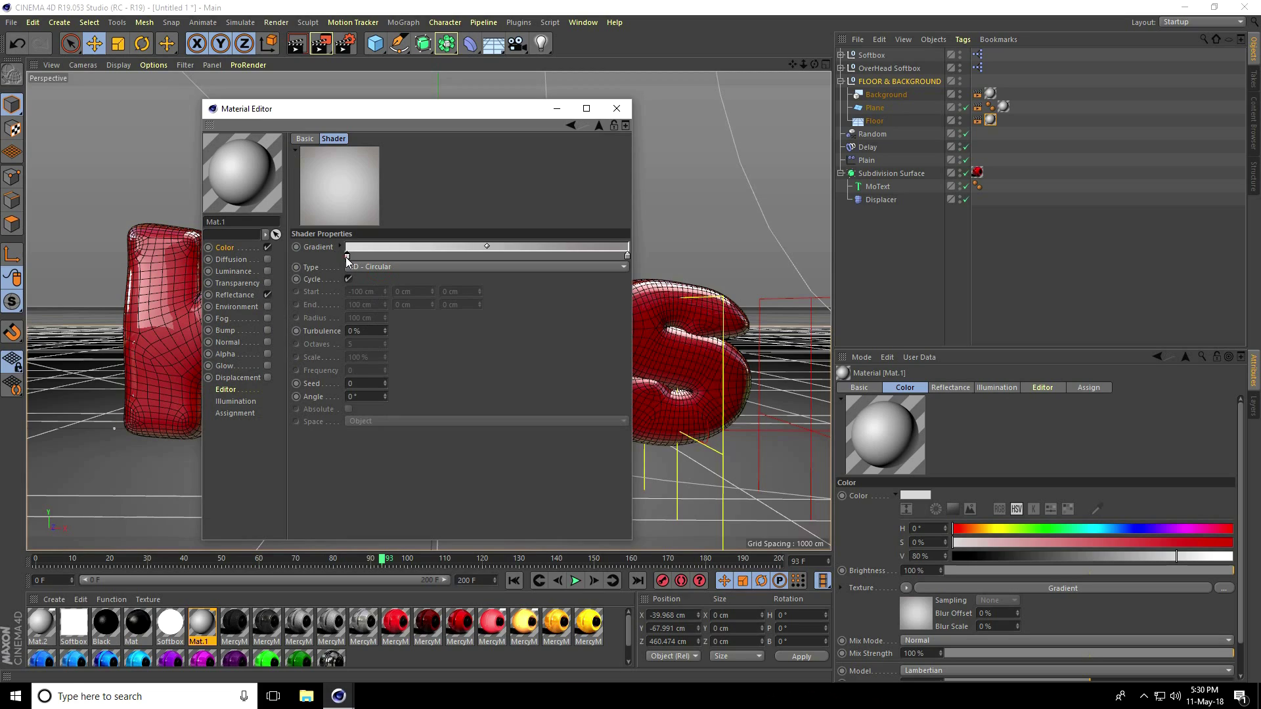
{"action": "left_click_drag", "start_coordinate": [301, 255], "coordinate": [453, 283]}
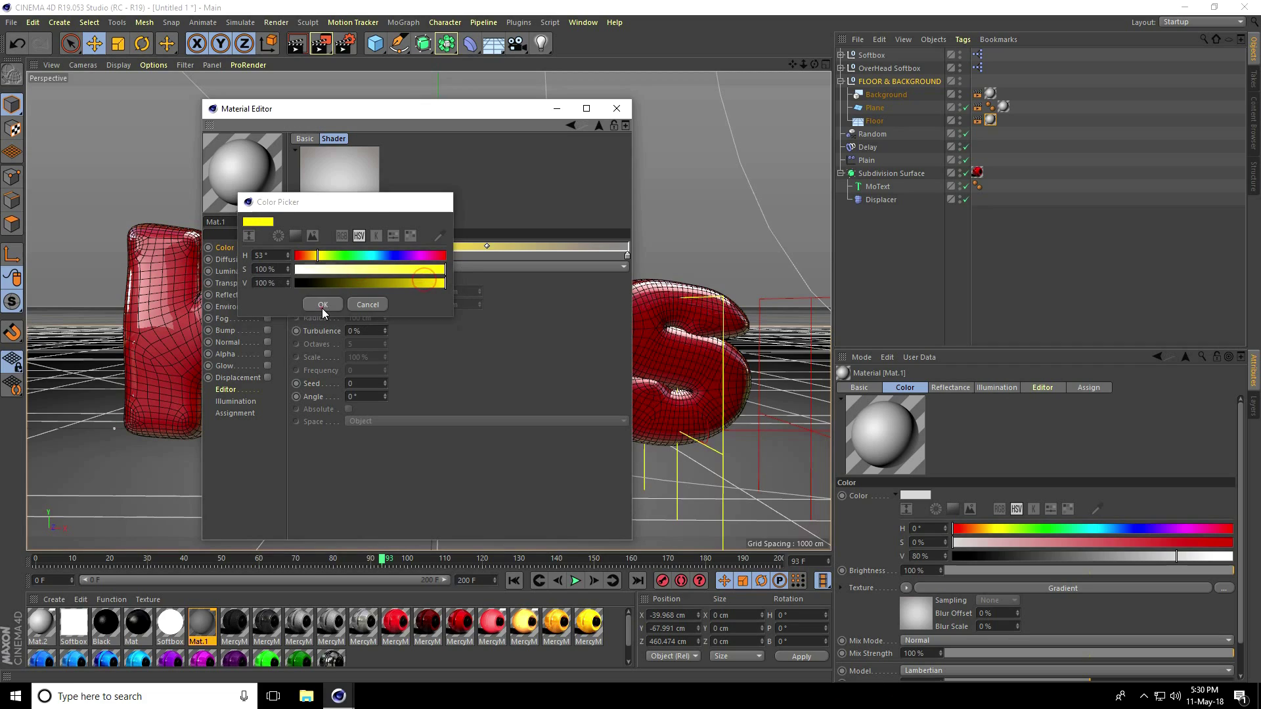
{"action": "left_click", "coordinate": [321, 306]}
Set the gradient's right knot to a fully saturated, bright yellow
{"action": "double_click", "coordinate": [628, 255]}
{"action": "left_click_drag", "start_coordinate": [583, 251], "coordinate": [602, 251]}
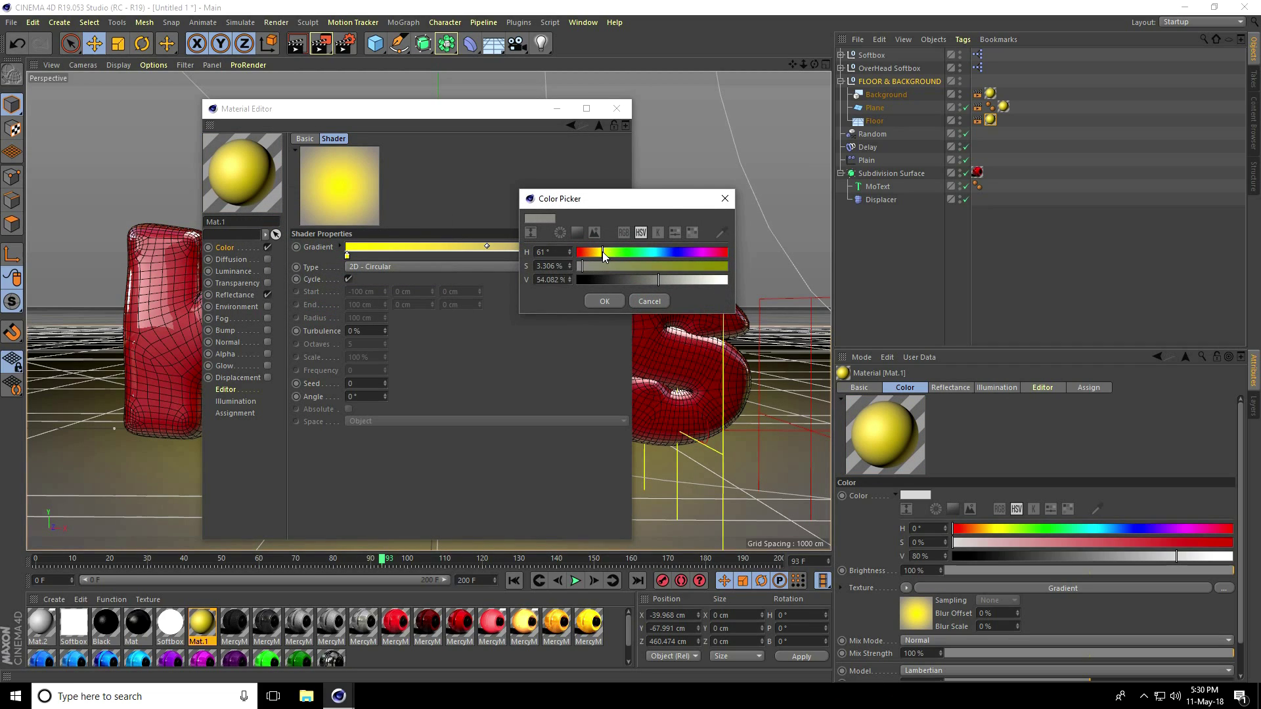
{"action": "left_click_drag", "start_coordinate": [683, 265], "coordinate": [728, 265]}
{"action": "left_click", "coordinate": [695, 281]}
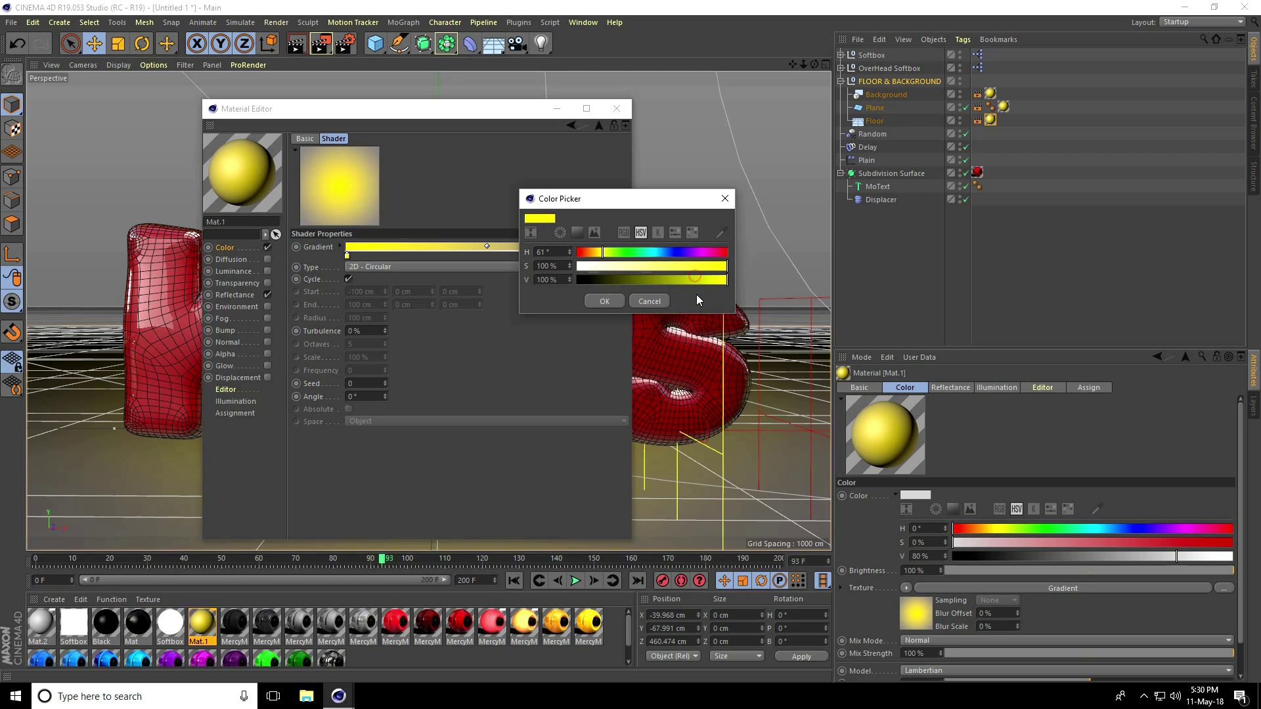
{"action": "left_click", "coordinate": [607, 301]}
Reposition the gradient knots and close the Material Editor
{"action": "left_click_drag", "start_coordinate": [352, 255], "coordinate": [406, 256]}
{"action": "left_click_drag", "start_coordinate": [625, 256], "coordinate": [618, 258]}
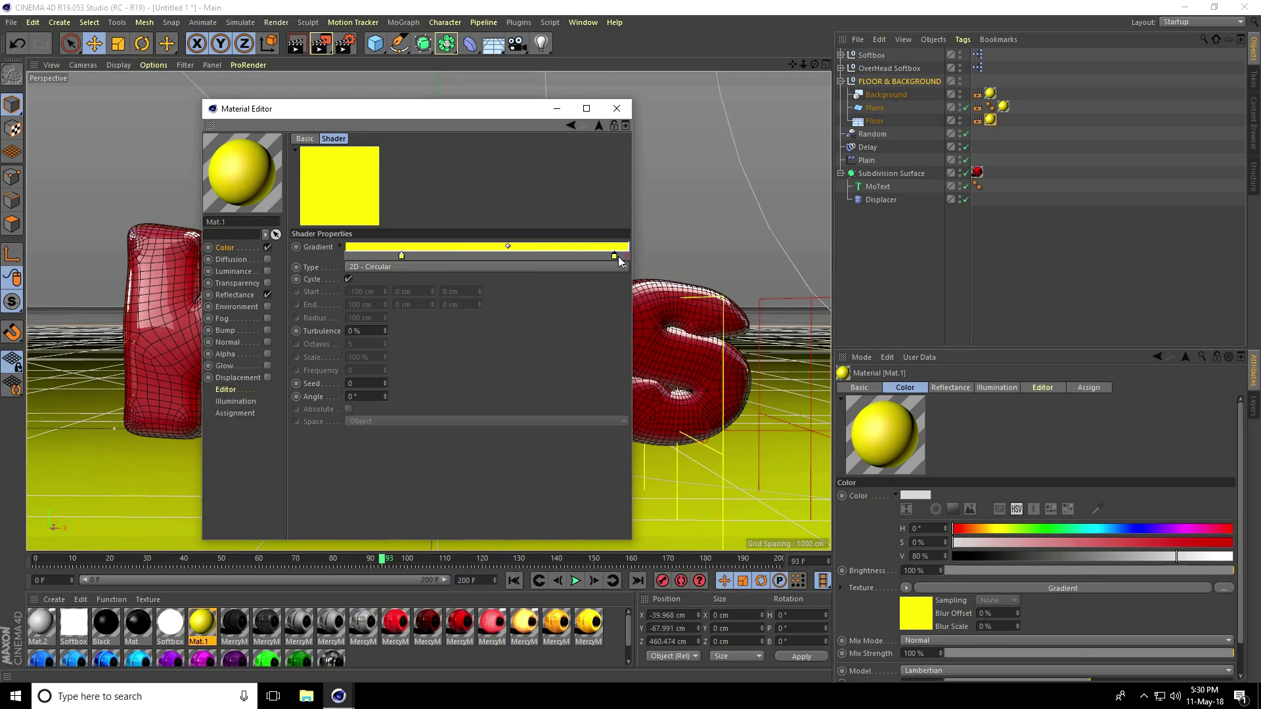
{"action": "left_click_drag", "start_coordinate": [402, 255], "coordinate": [657, 270]}
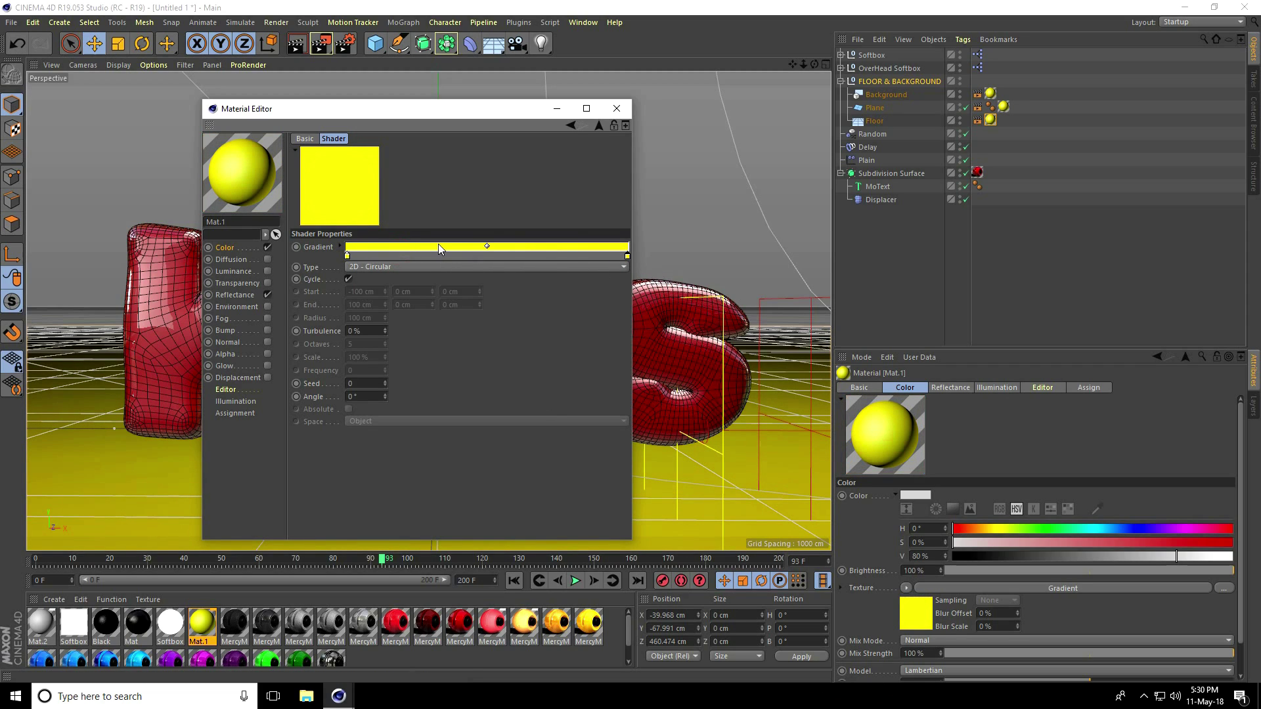
{"action": "left_click", "coordinate": [617, 108]}
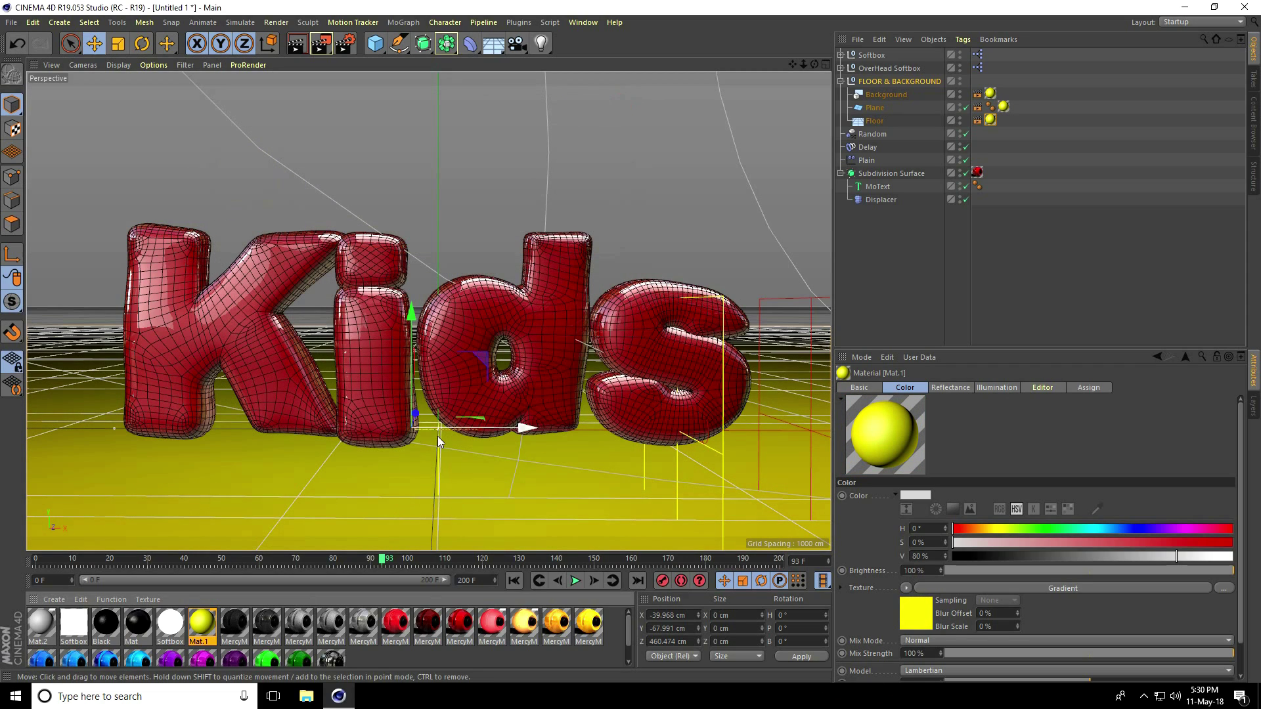
Add a new Camera to the scene
{"action": "left_click", "coordinate": [517, 43]}
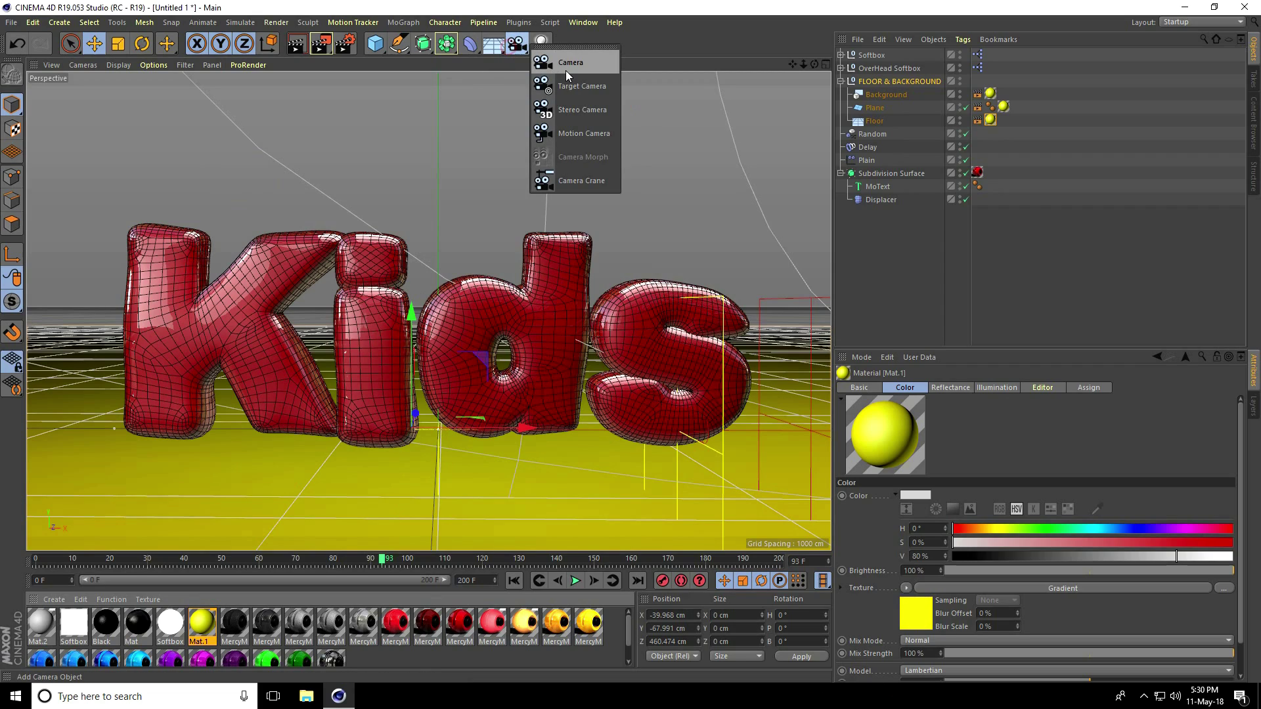
{"action": "left_click", "coordinate": [565, 70]}
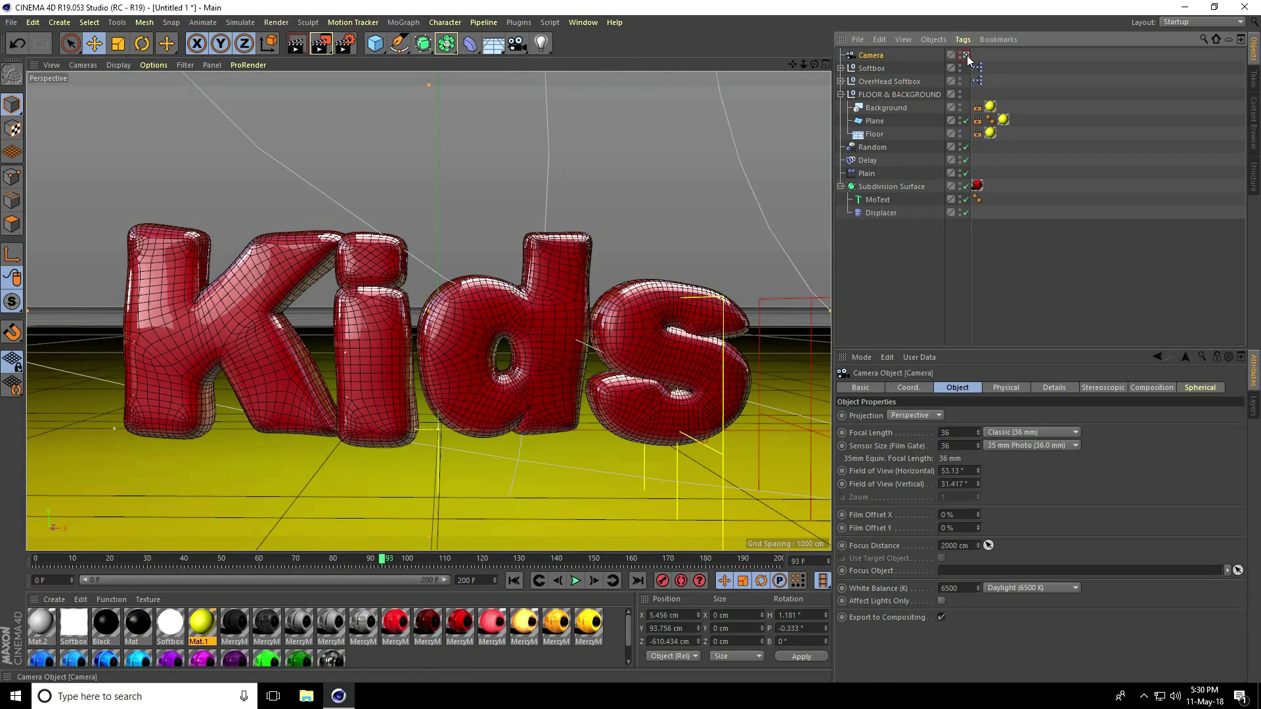
{"action": "scroll", "coordinate": [407, 368], "scroll_direction": "down", "scroll_amount": 5}
{"action": "left_click_drag", "start_coordinate": [407, 368], "coordinate": [380, 407], "text": "alt"}
{"action": "scroll", "coordinate": [380, 408], "scroll_direction": "down", "scroll_amount": 8}
Shift the OverHead Softbox along X and view the scene through the new camera
{"action": "left_click", "coordinate": [484, 170]}
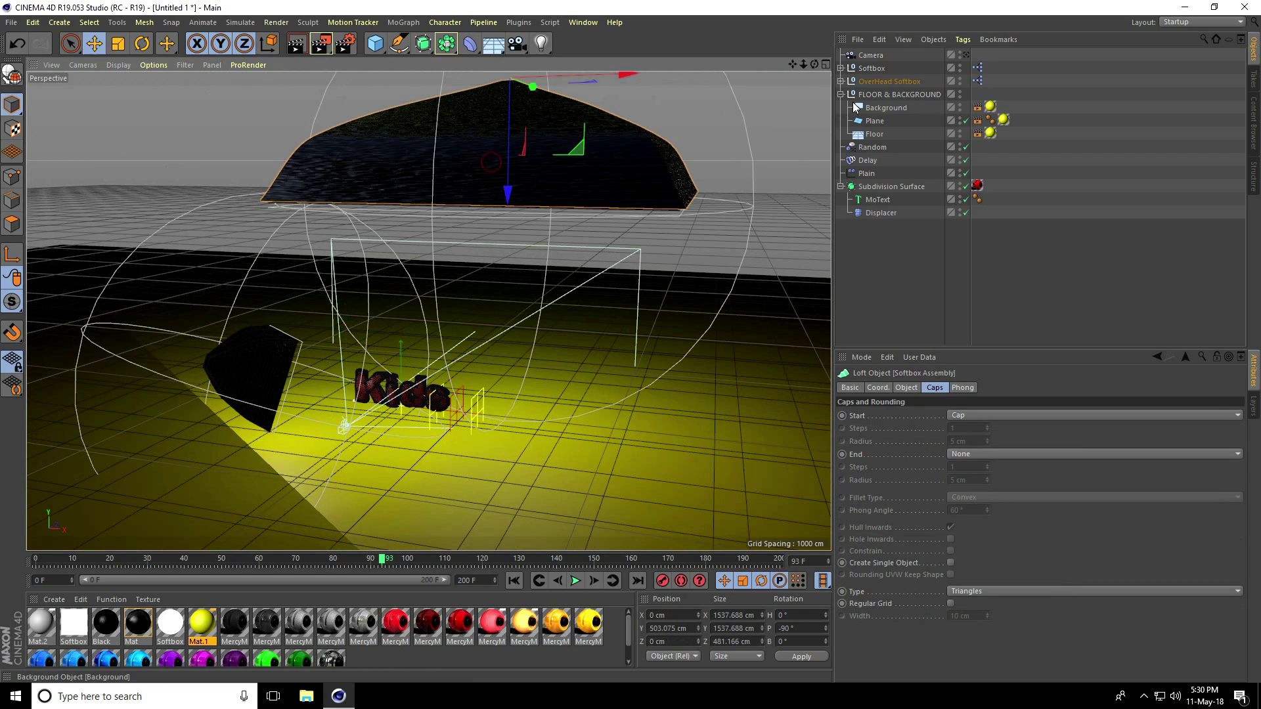
{"action": "left_click", "coordinate": [889, 81]}
{"action": "left_click_drag", "start_coordinate": [620, 199], "coordinate": [515, 195]}
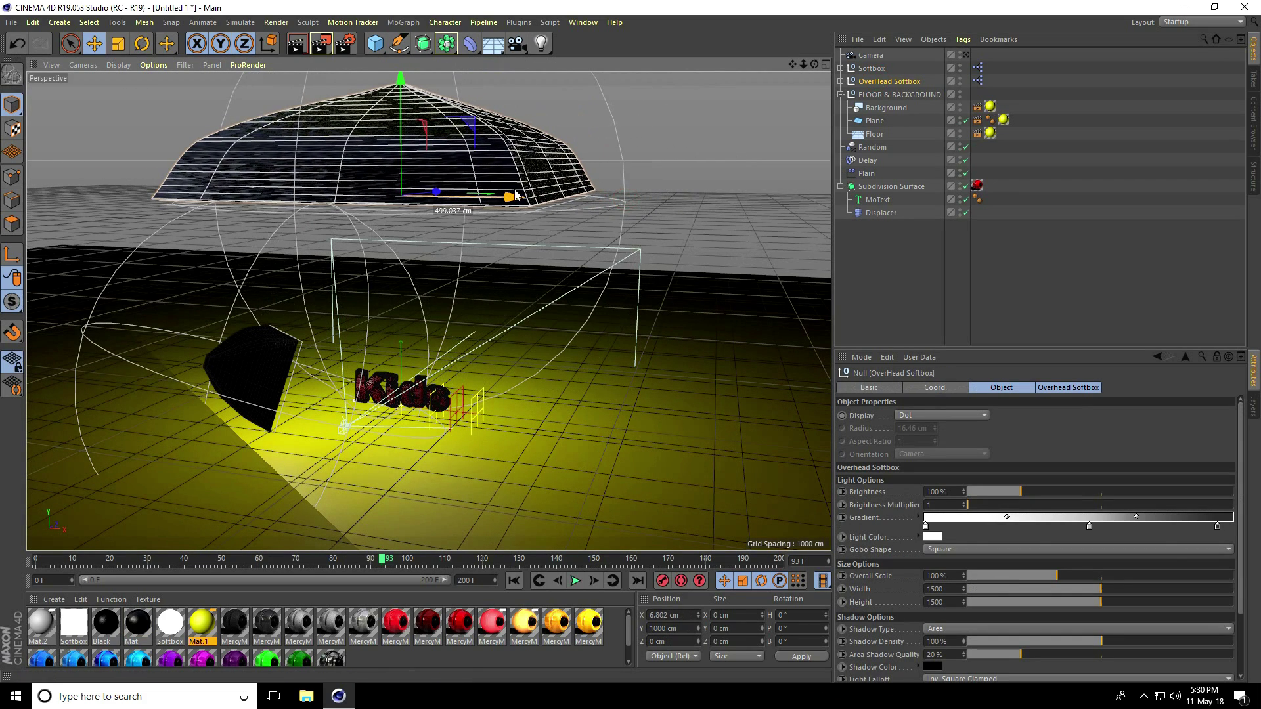
{"action": "left_click", "coordinate": [965, 54]}
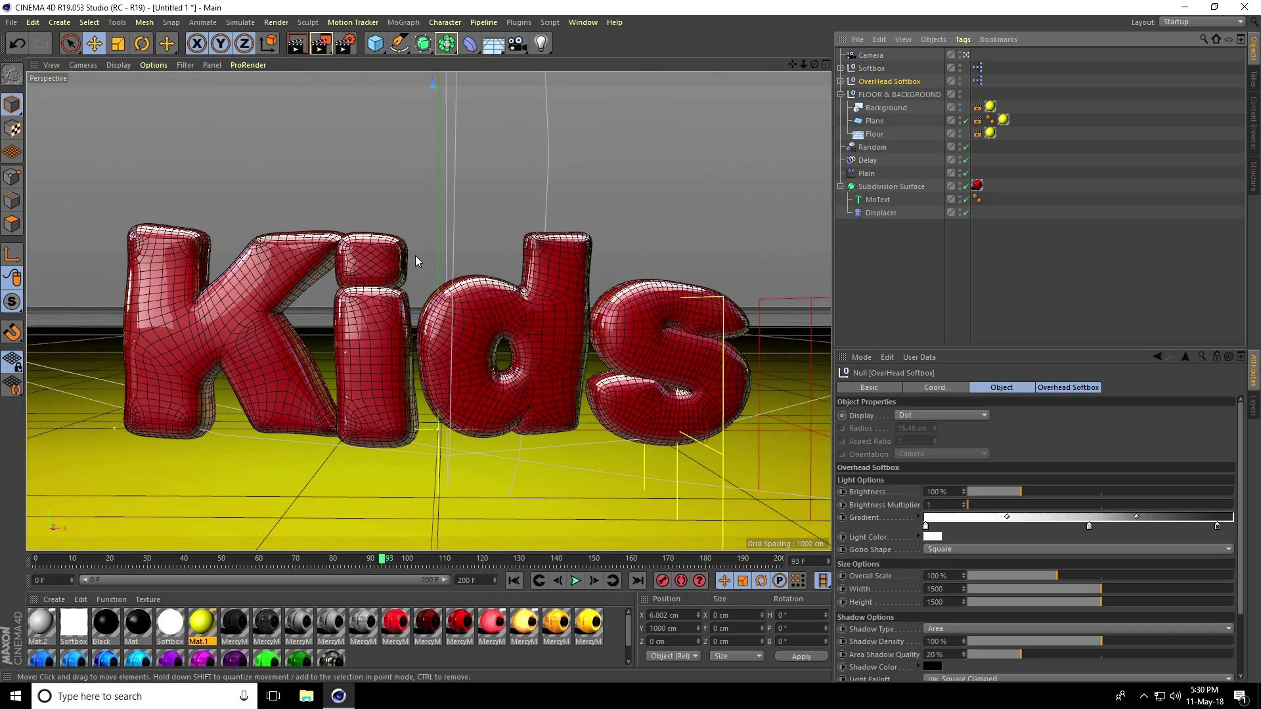
{"action": "left_click", "coordinate": [345, 44]}
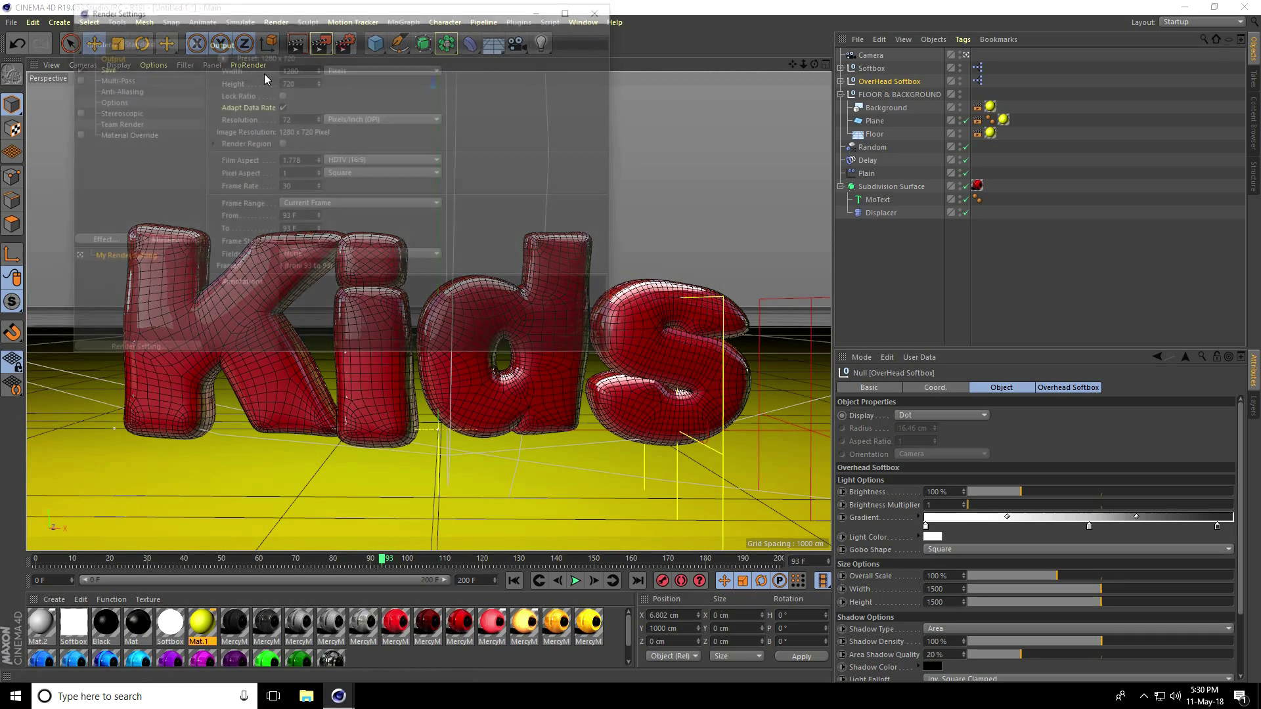
Apply the HDTV 1080 29.97 output preset for 1920x1080 at 29.97 fps
{"action": "left_click", "coordinate": [221, 56]}
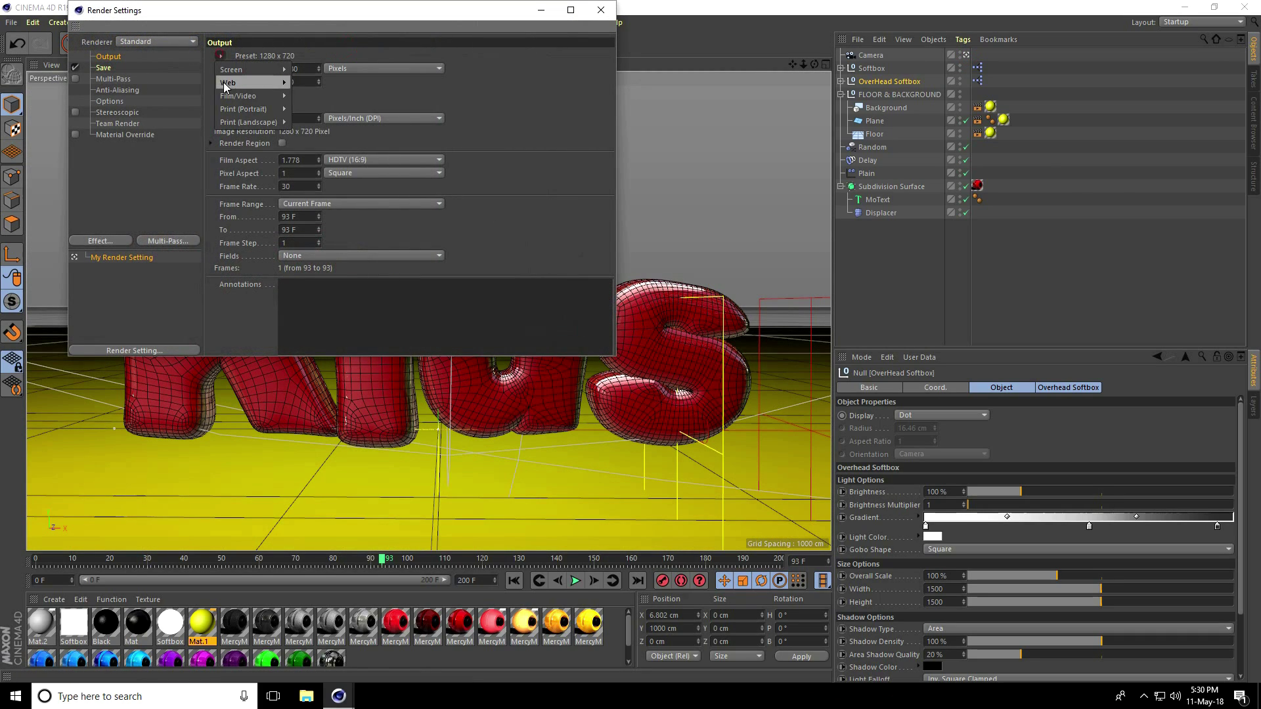
{"action": "mouse_move", "coordinate": [249, 96]}
{"action": "left_click", "coordinate": [341, 333]}
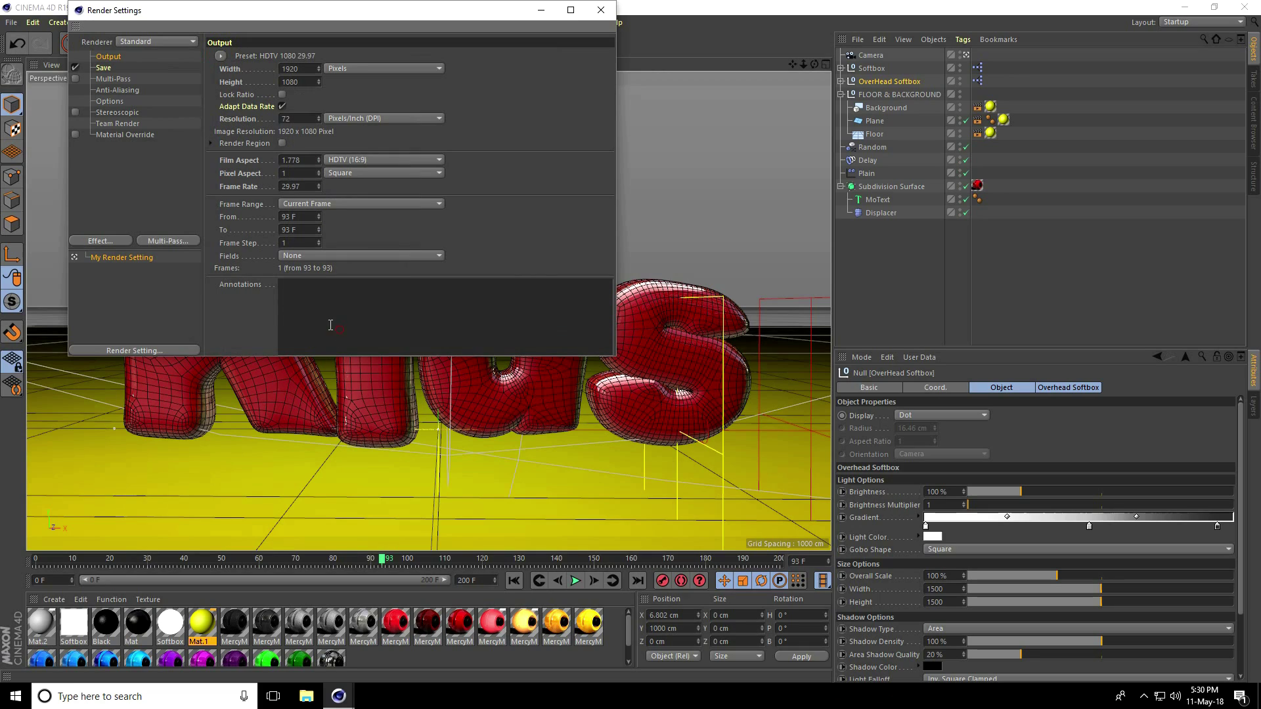
Add Ambient Occlusion and Global Illumination render effects
{"action": "left_click", "coordinate": [118, 90]}
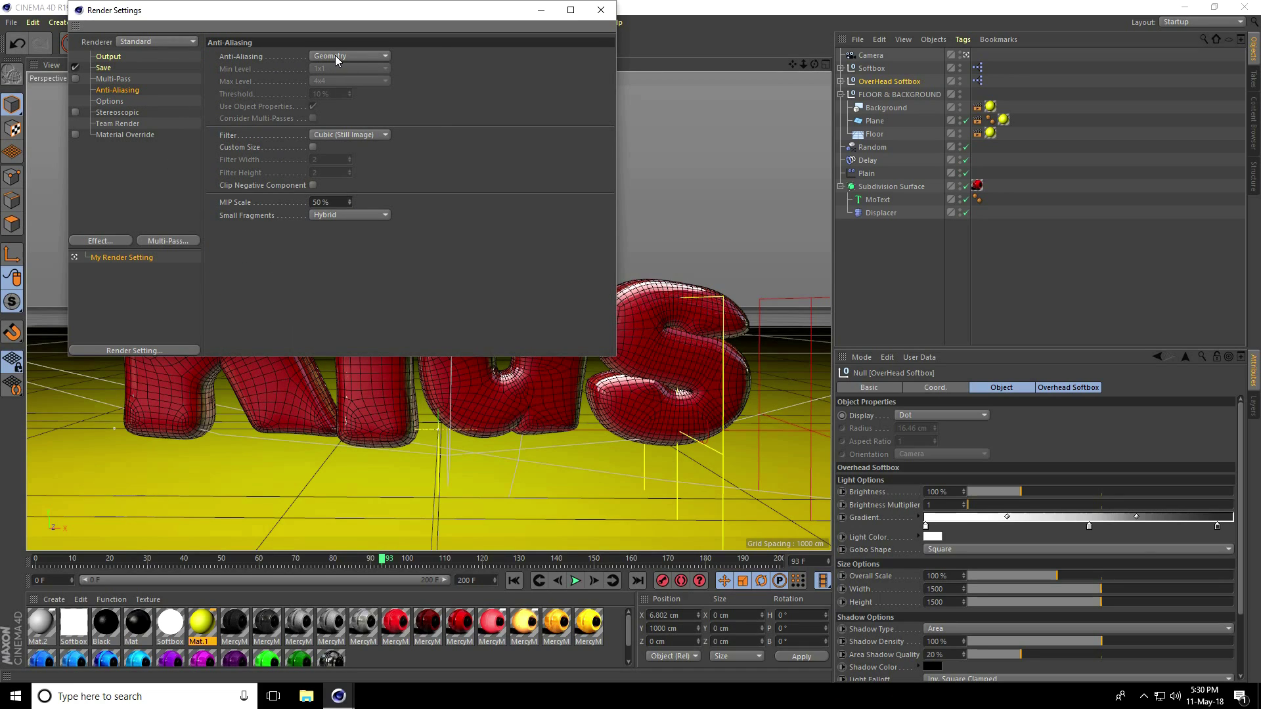
{"action": "left_click", "coordinate": [102, 243]}
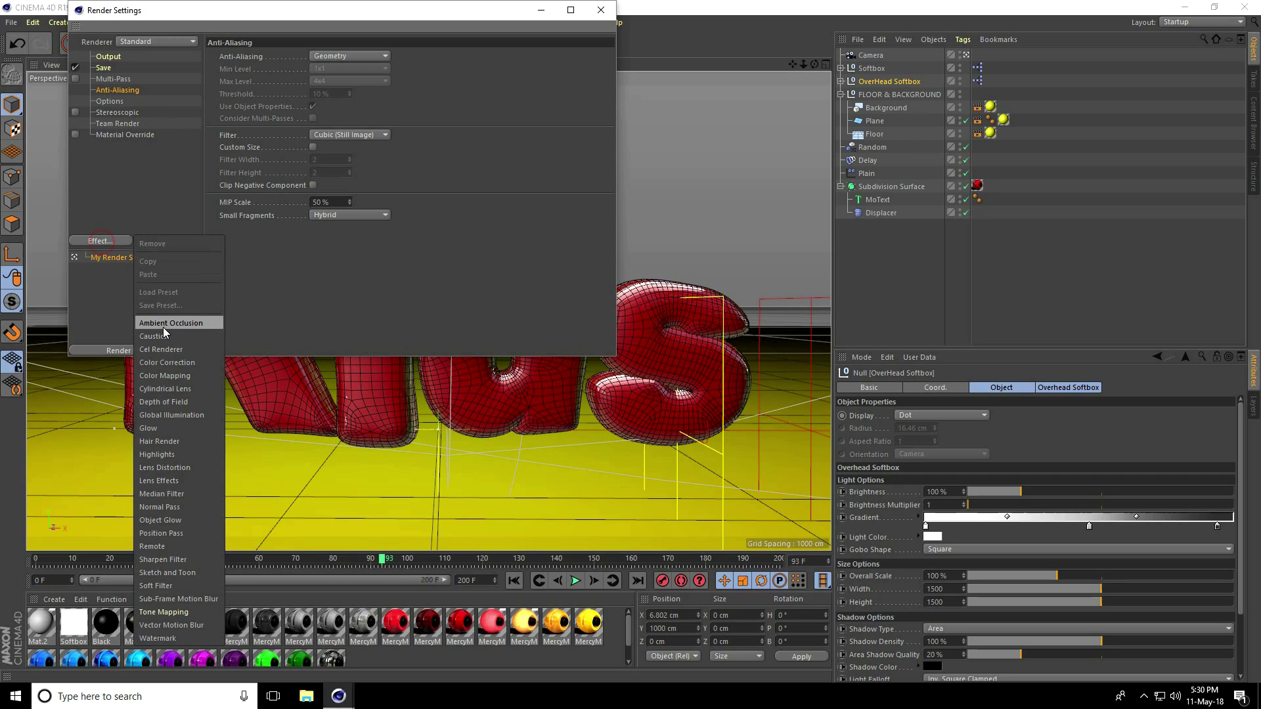
{"action": "left_click", "coordinate": [163, 324]}
{"action": "left_click", "coordinate": [118, 242]}
{"action": "left_click", "coordinate": [178, 405]}
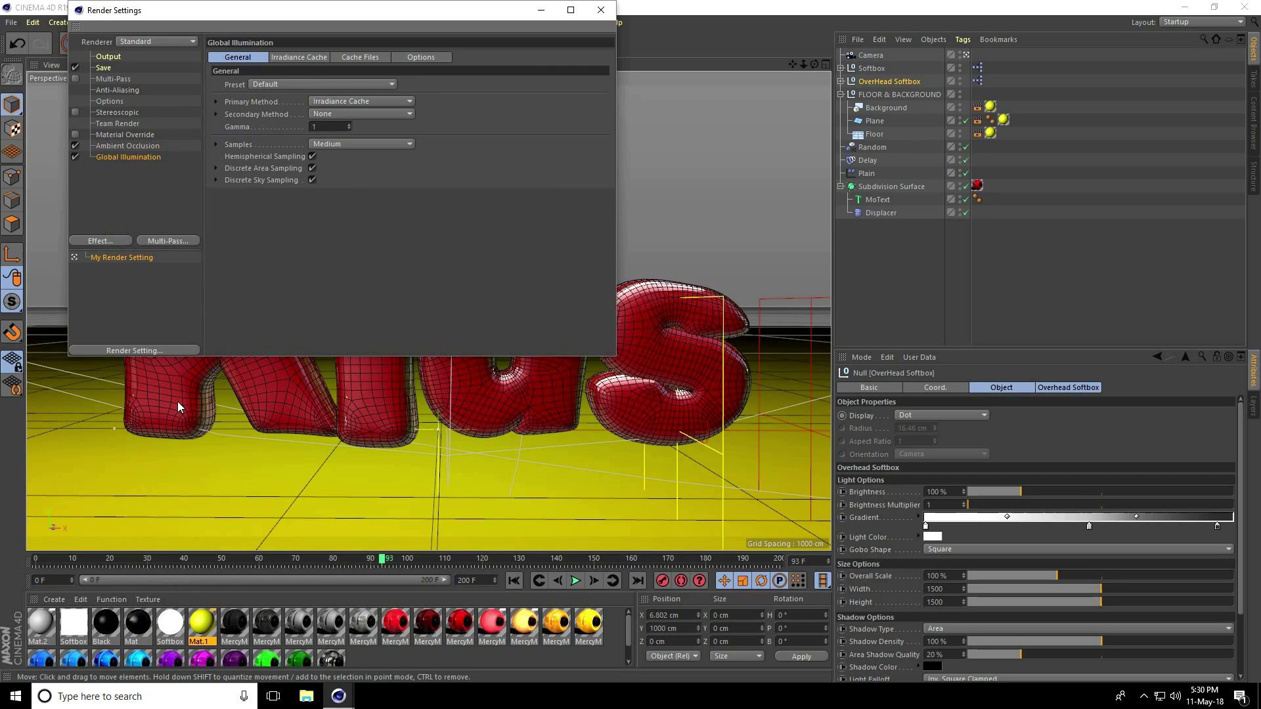
Set the save format to AVI and choose the output file location
{"action": "left_click", "coordinate": [104, 68]}
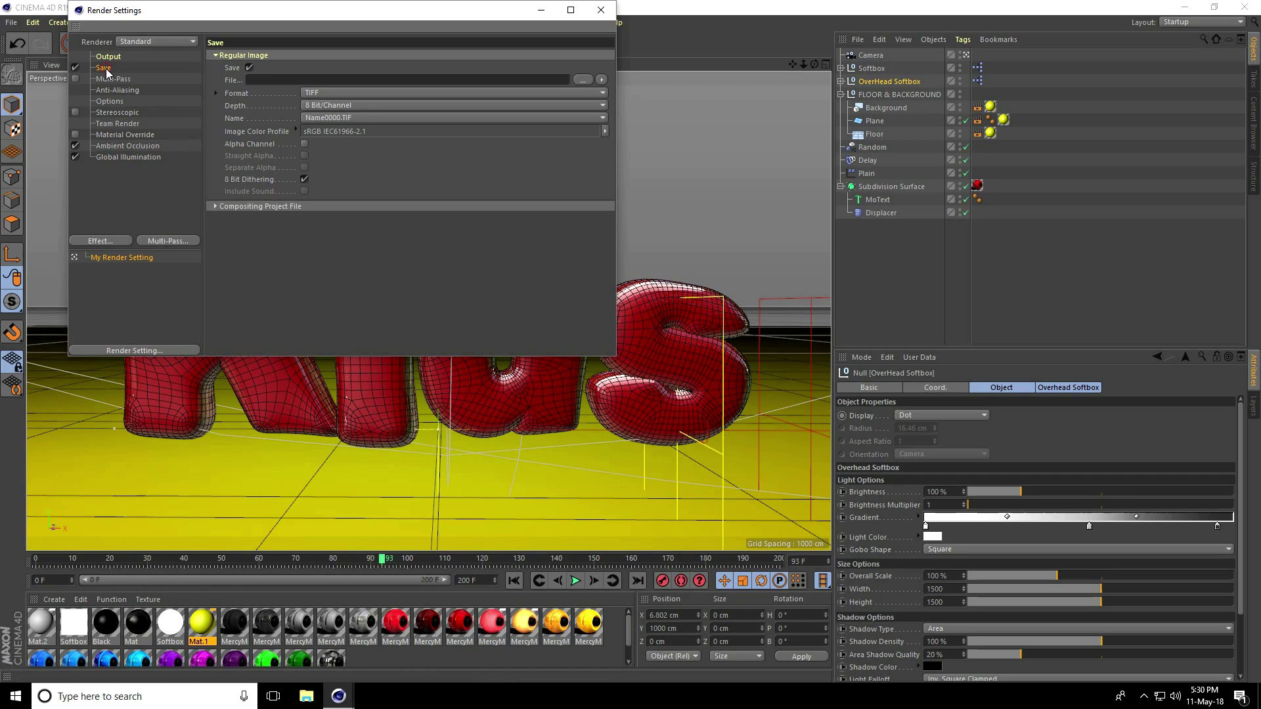
{"action": "left_click", "coordinate": [316, 92]}
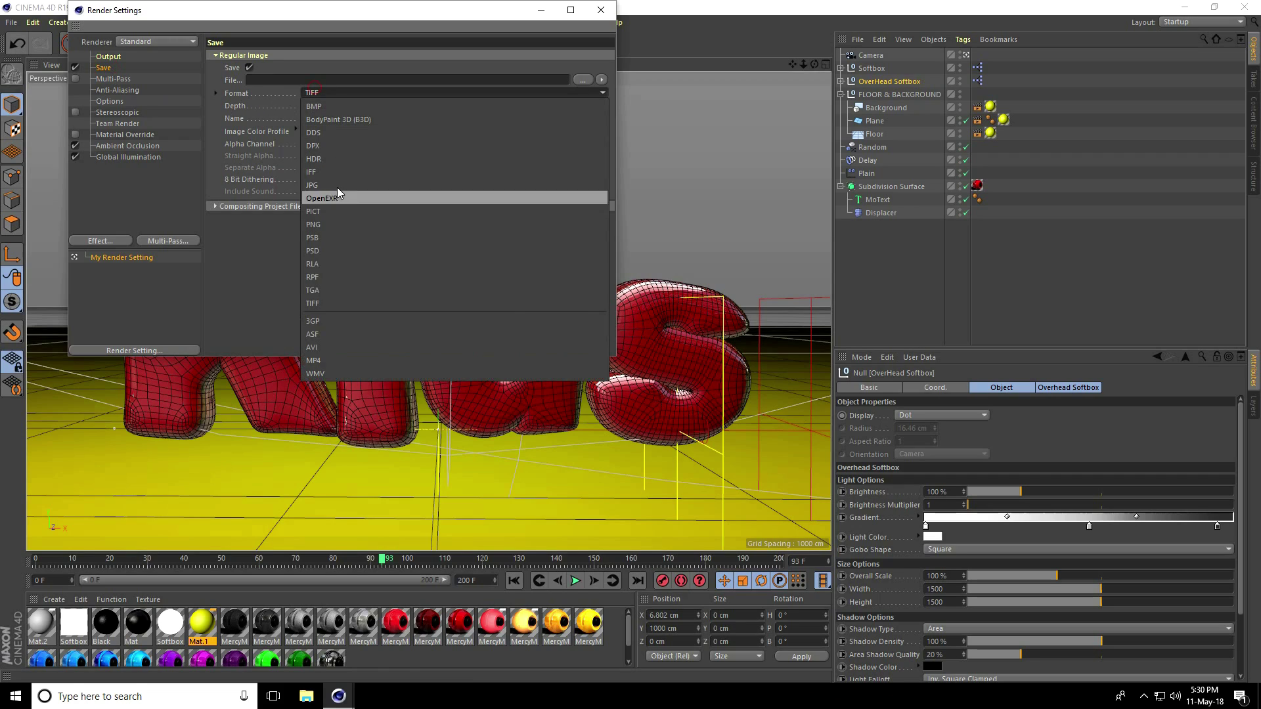
{"action": "left_click", "coordinate": [334, 348]}
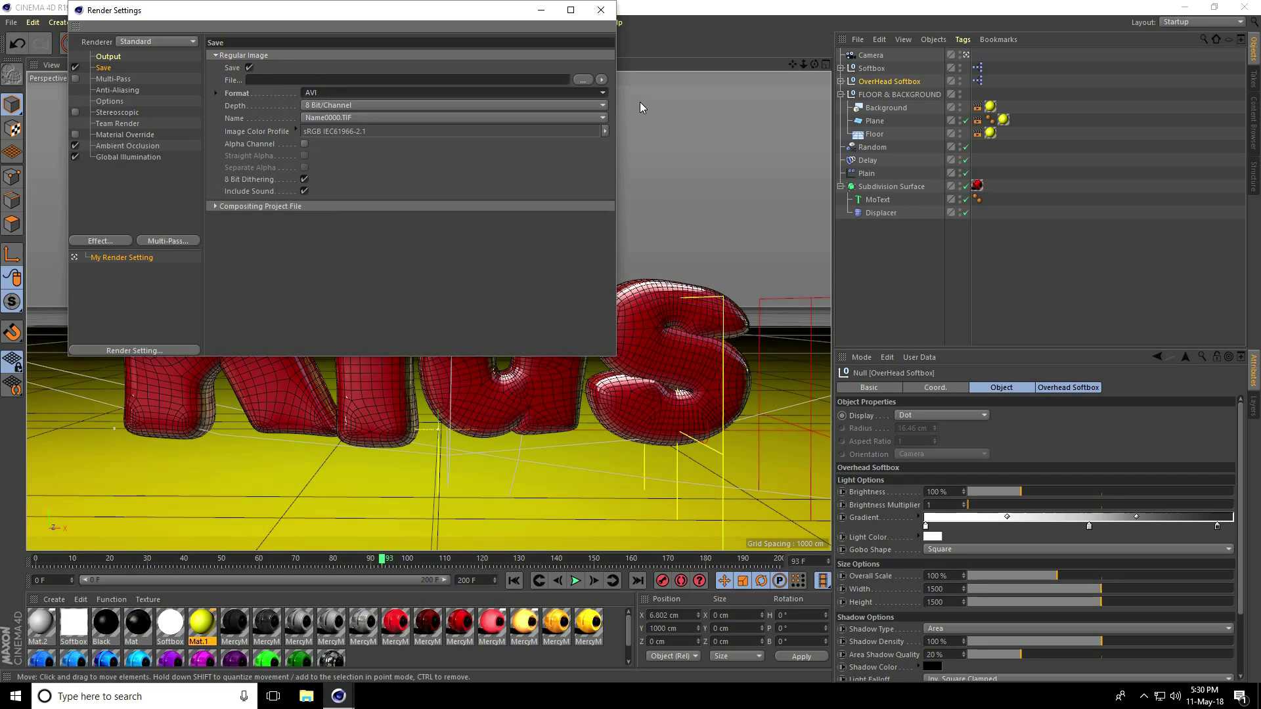
{"action": "left_click", "coordinate": [582, 80]}
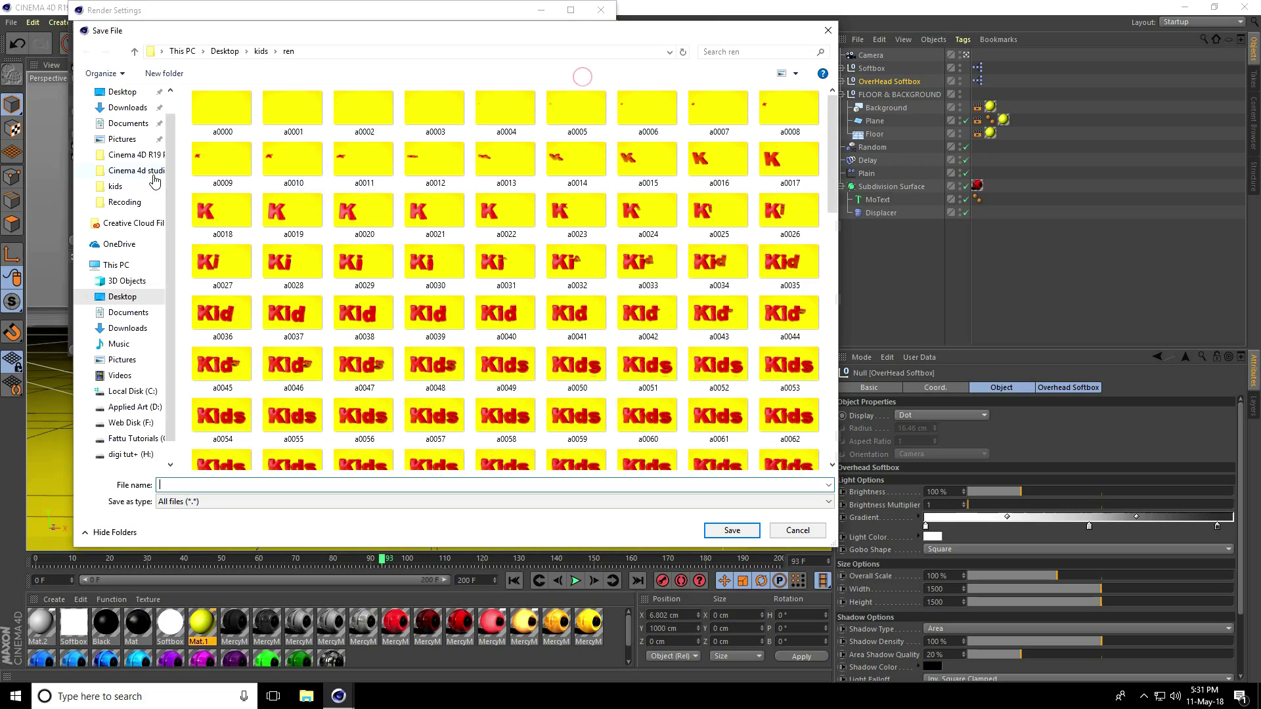
Browse to the Desktop for the render output and create a new folder named 'kids'
{"action": "left_click", "coordinate": [117, 92]}
{"action": "right_click", "coordinate": [319, 253]}
{"action": "mouse_move", "coordinate": [372, 414]}
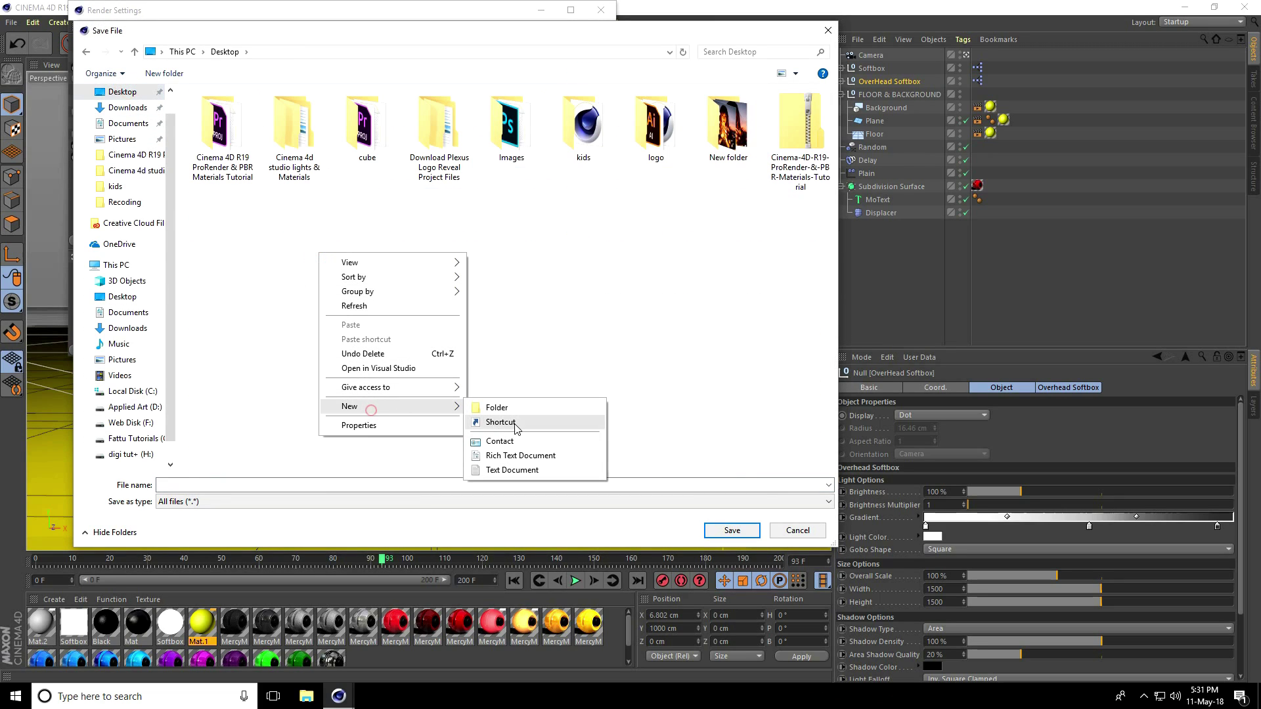
{"action": "left_click", "coordinate": [499, 403]}
{"action": "type", "text": "kids"}
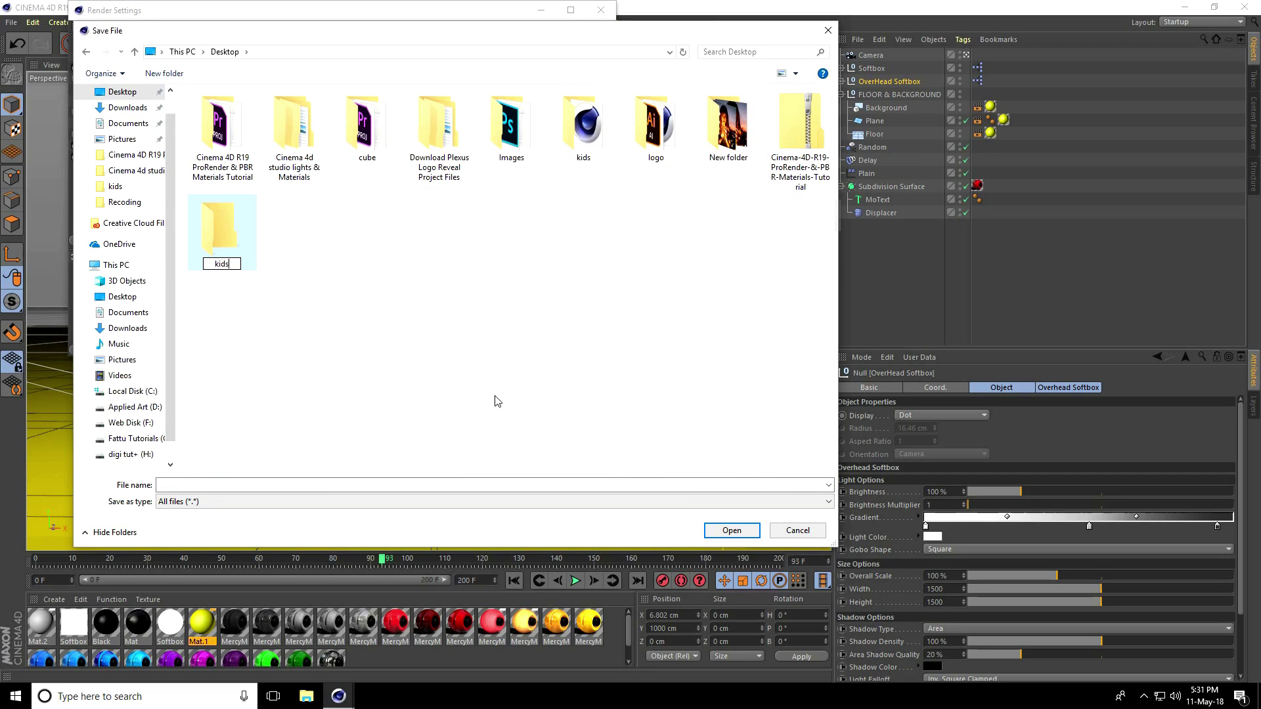
{"action": "left_click", "coordinate": [497, 400]}
Save the render output as 'a' on the Desktop, then render to the Picture Viewer
{"action": "left_click", "coordinate": [463, 484]}
{"action": "type", "text": "a"}
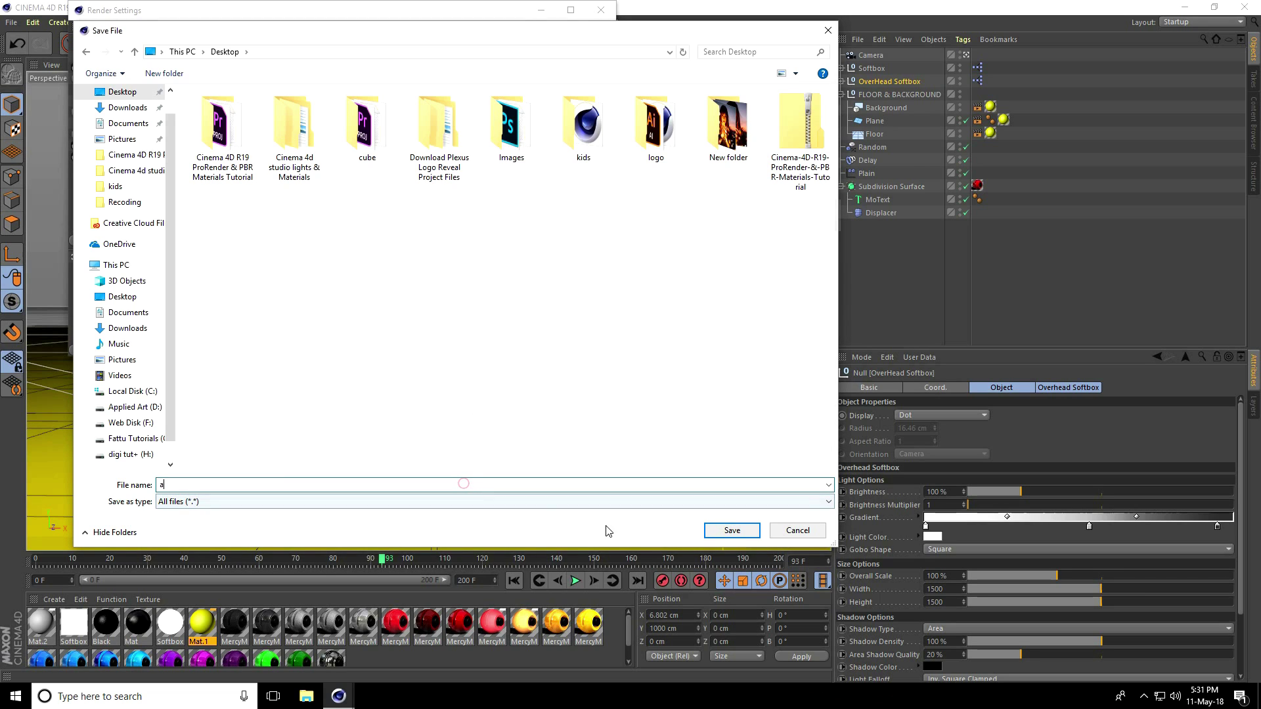
{"action": "left_click", "coordinate": [731, 530]}
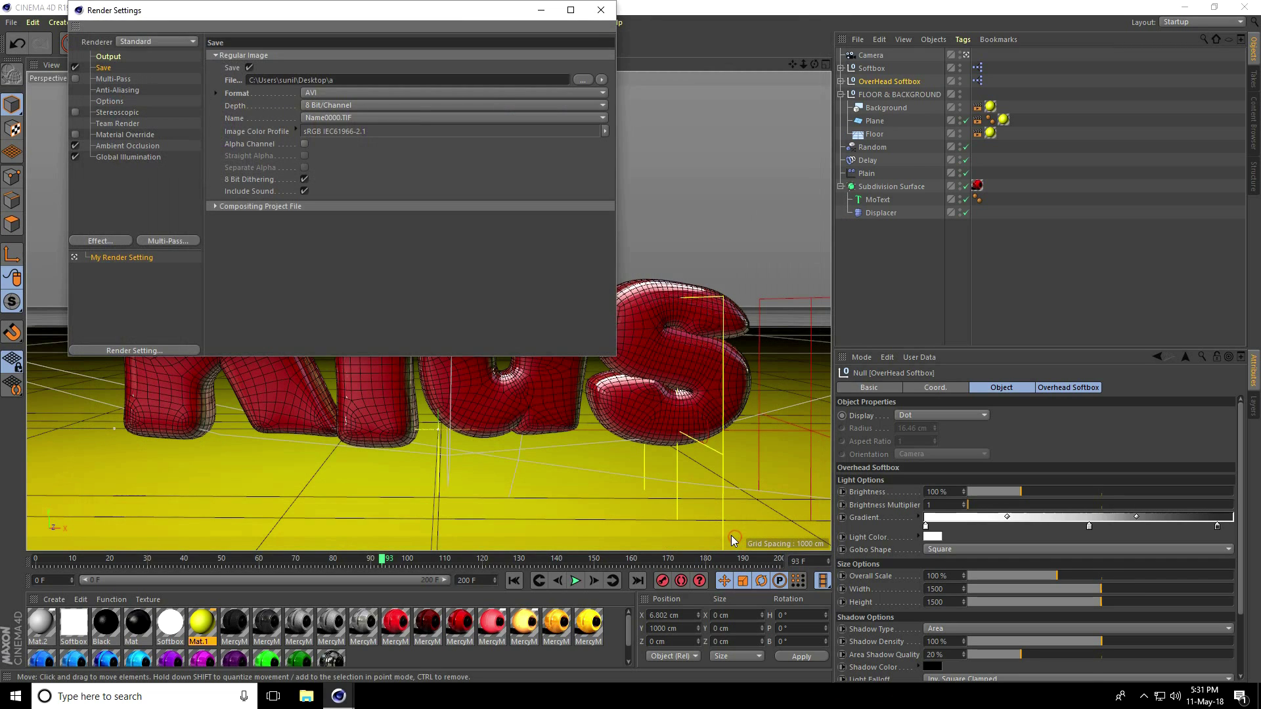
{"action": "left_click", "coordinate": [600, 10]}
{"action": "left_click", "coordinate": [338, 43]}
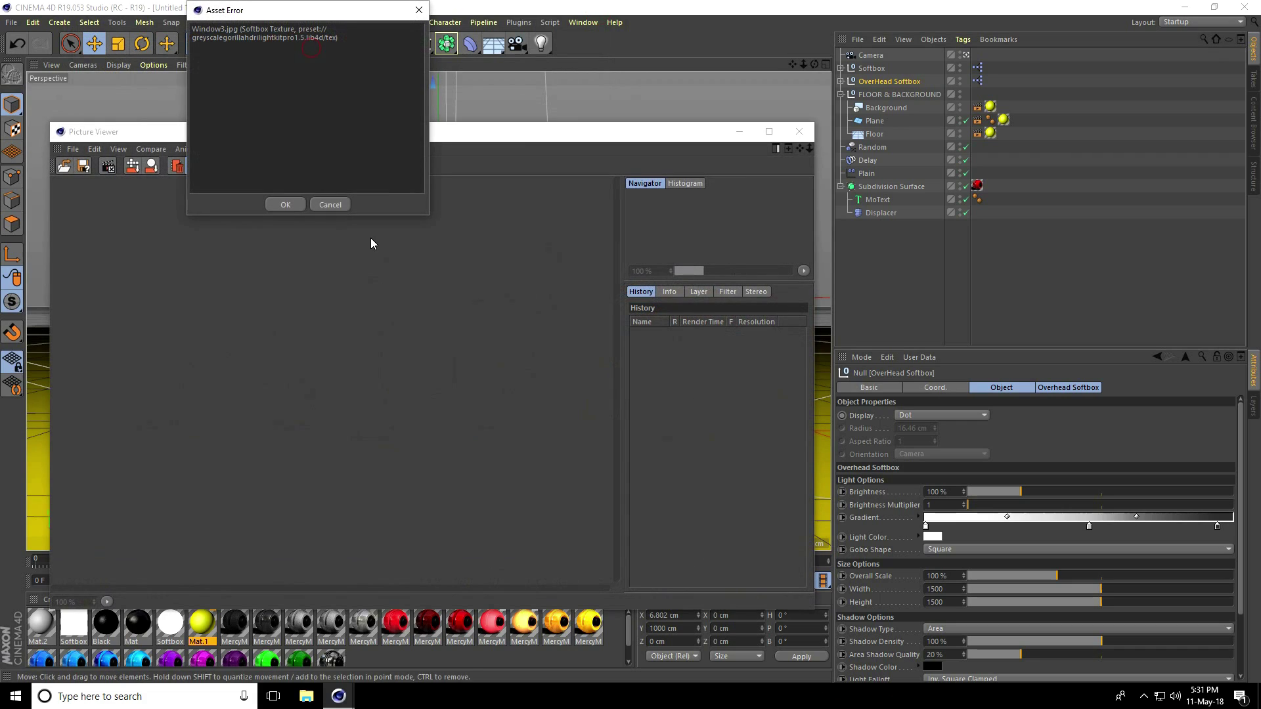